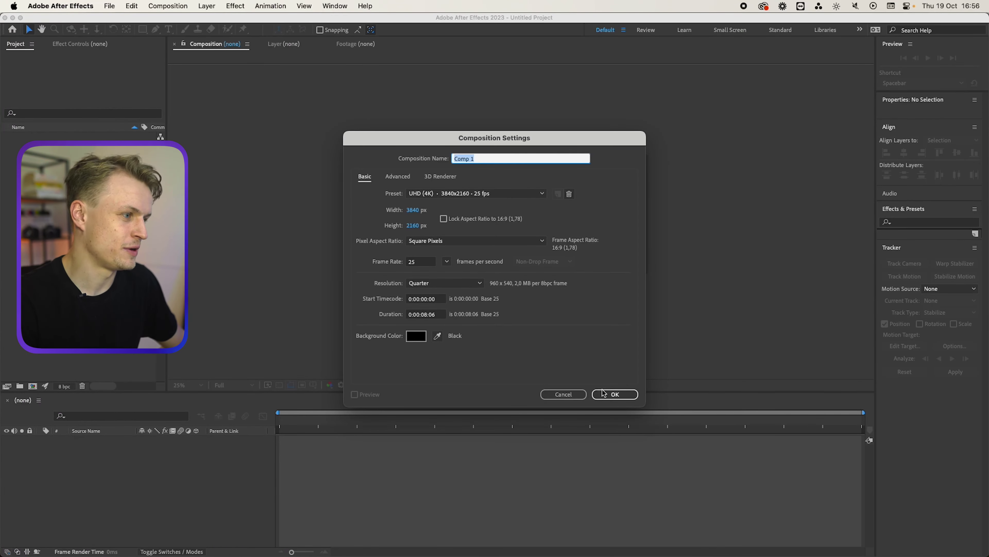
# Step: Create a UHD 3840x2160 composition at 25 fps with a duration of 0:00:08:06
pyautogui.click(617, 394)
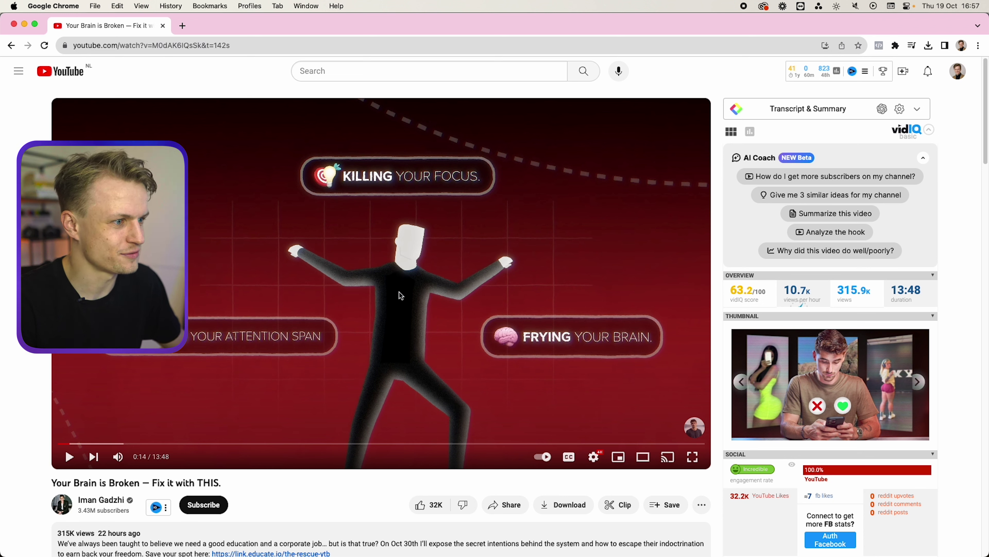
# Step: Examine the reference animation on YouTube frame by frame
pyautogui.press('.')
pyautogui.press('.')
pyautogui.press('.')
pyautogui.press('.')
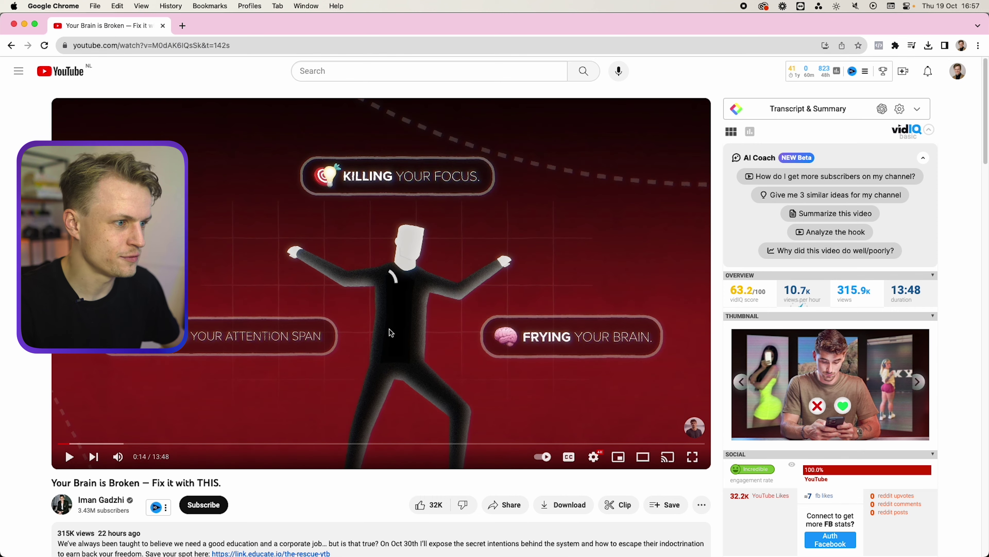
# Step: Switch to Finder and preview the little man, target, brain and skull PNG images in the 19-10-23 folder
pyautogui.press('super+Tab')
pyautogui.press('space')
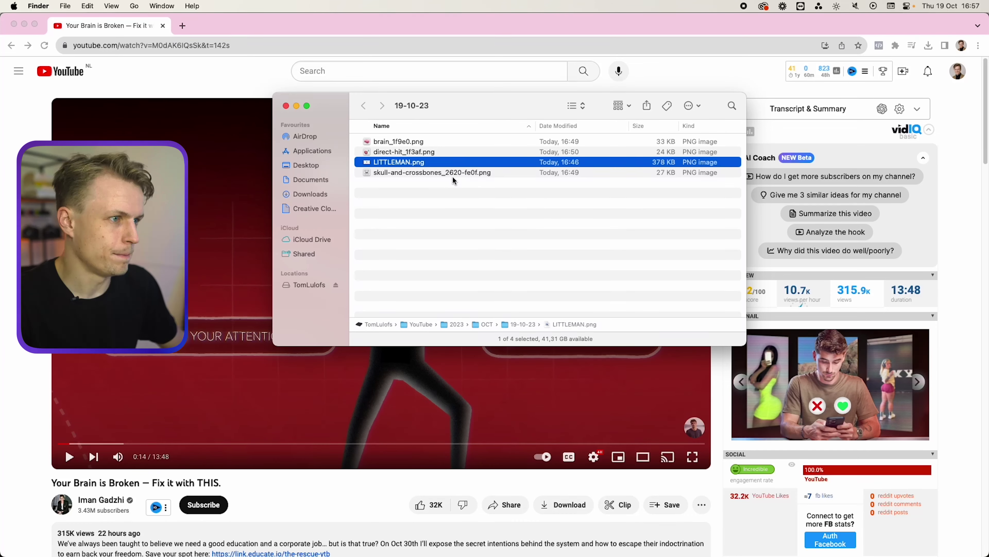
pyautogui.press('Up')
pyautogui.press('space')
pyautogui.press('Up')
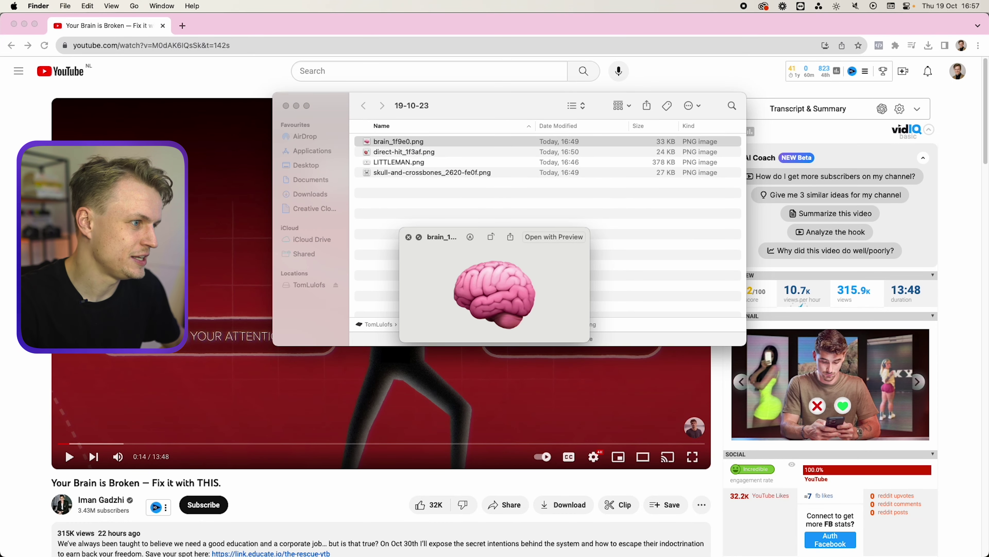
pyautogui.press('Down')
pyautogui.press('Down')
pyautogui.press('Down')
pyautogui.press('space')
pyautogui.press('super+Tab')
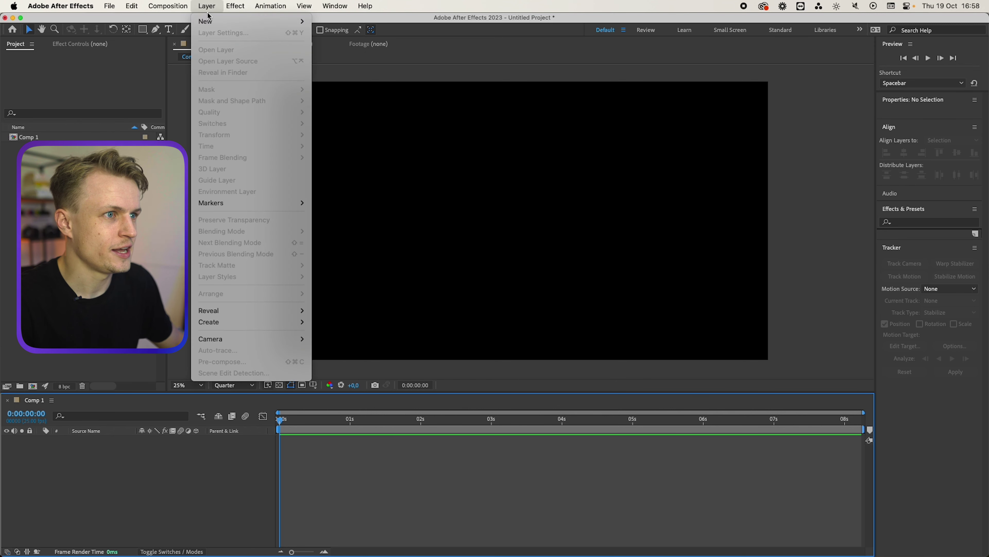
# Step: In After Effects, create a composition-sized solid layer with a saturated purple color
pyautogui.moveTo(220, 21)
pyautogui.click(434, 92)
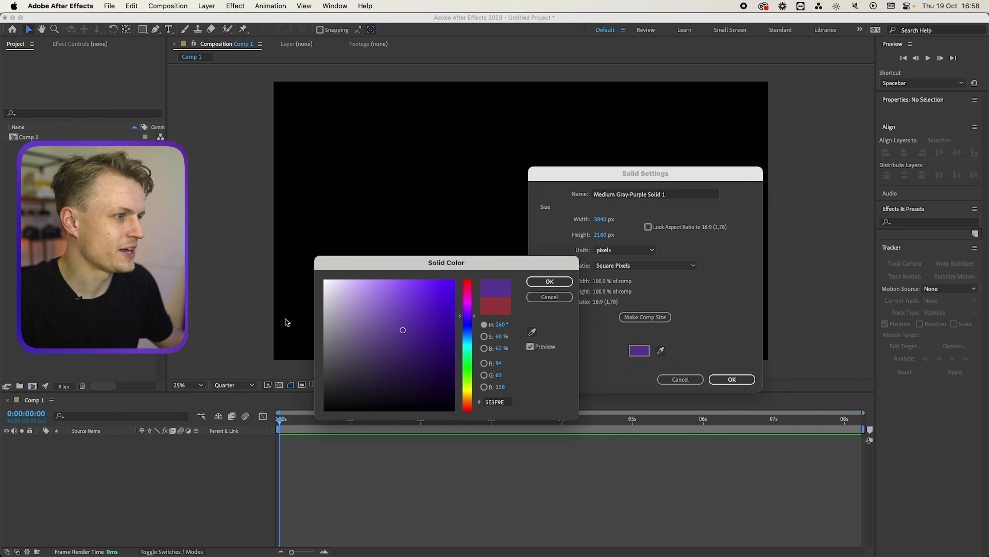
pyautogui.click(550, 281)
pyautogui.click(732, 378)
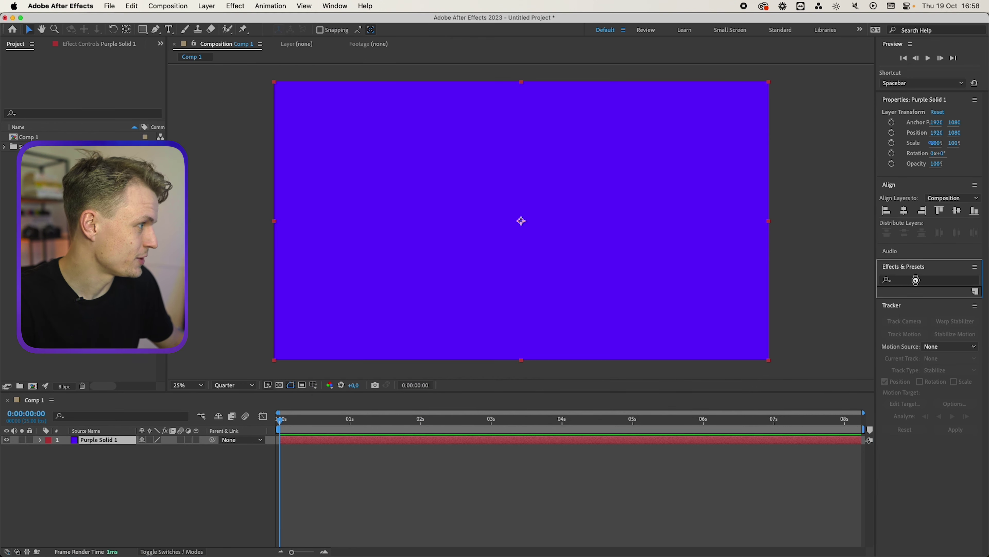
# Step: Apply the Gradient Ramp effect to the purple solid
pyautogui.click(912, 277)
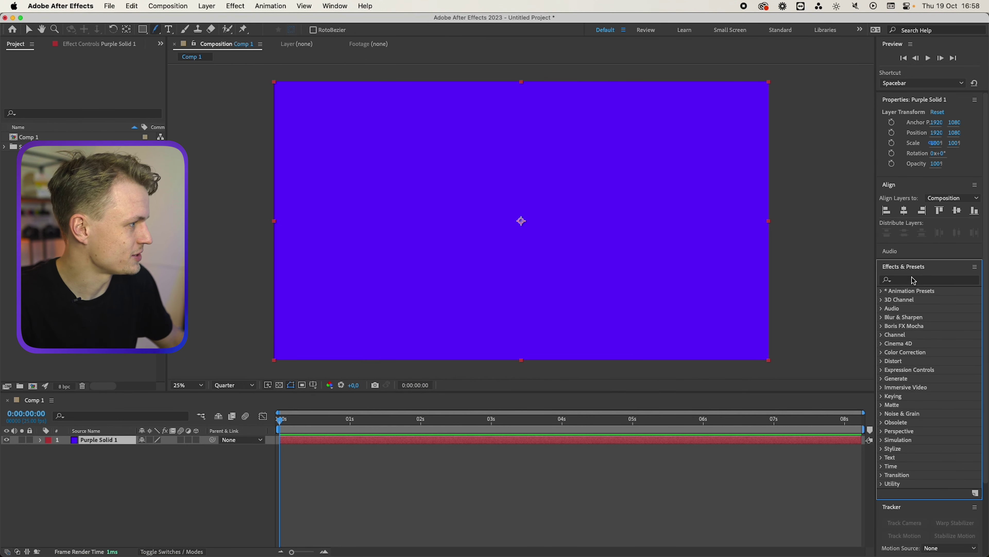
pyautogui.write('gradie')
pyautogui.doubleClick(931, 335)
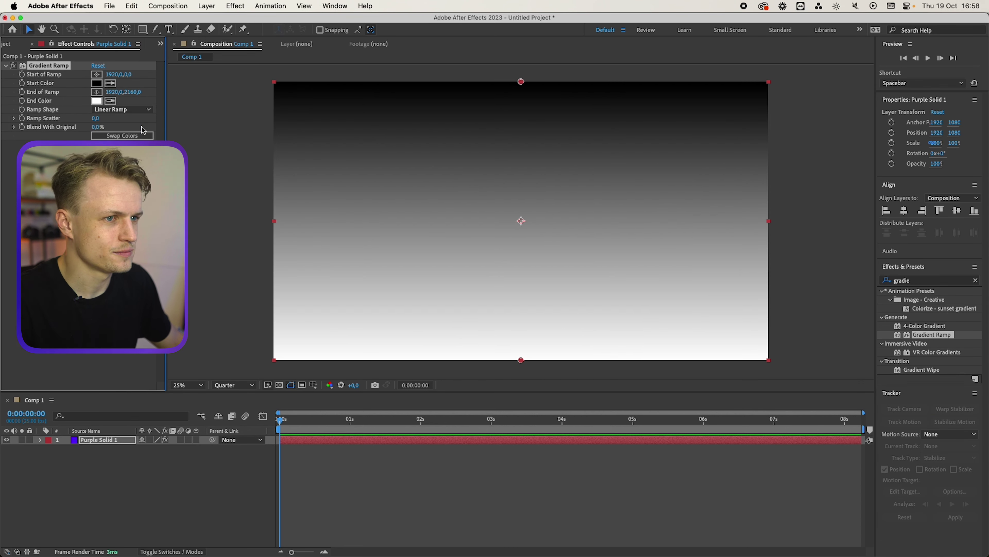
# Step: Set the Gradient Ramp's end color to a dark red
pyautogui.click(96, 100)
pyautogui.click(435, 305)
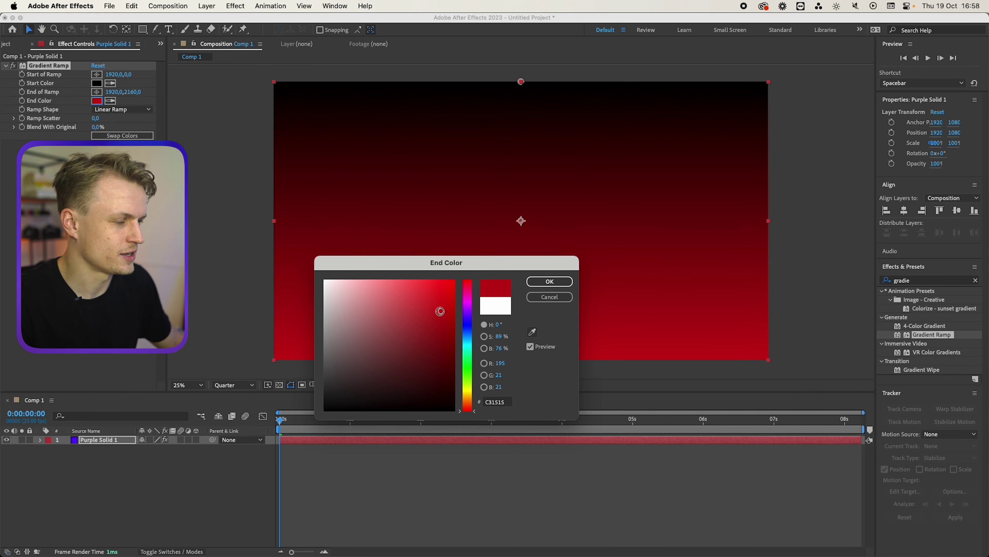
pyautogui.moveTo(441, 311); pyautogui.dragTo(442, 332)
pyautogui.press('Return')
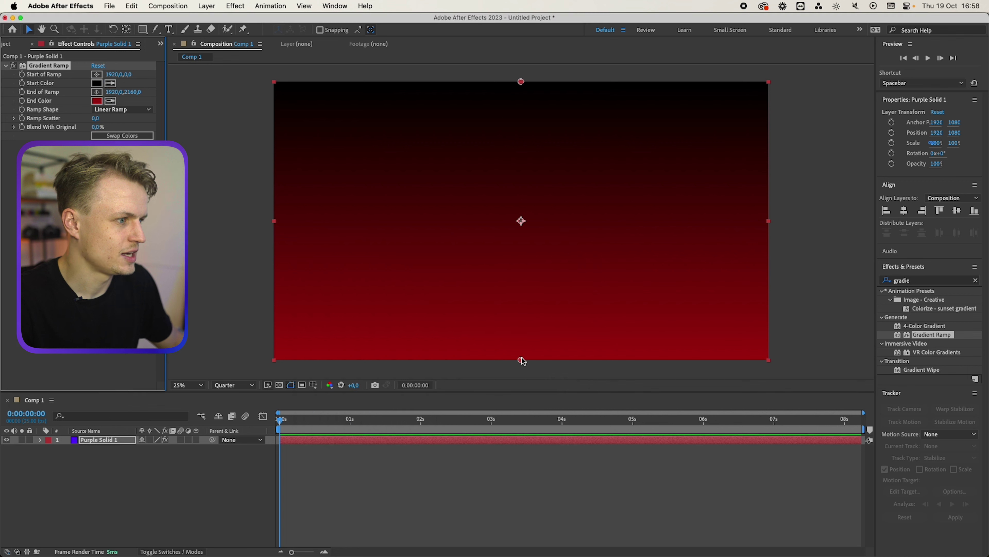
# Step: Move the ramp's start point above the frame to about 1856, -664 and its end point below it to about 1976, 2520
pyautogui.scroll(-1, 519, 353)
pyautogui.moveTo(521, 290); pyautogui.dragTo(525, 314)
pyautogui.moveTo(521, 151); pyautogui.dragTo(522, 142)
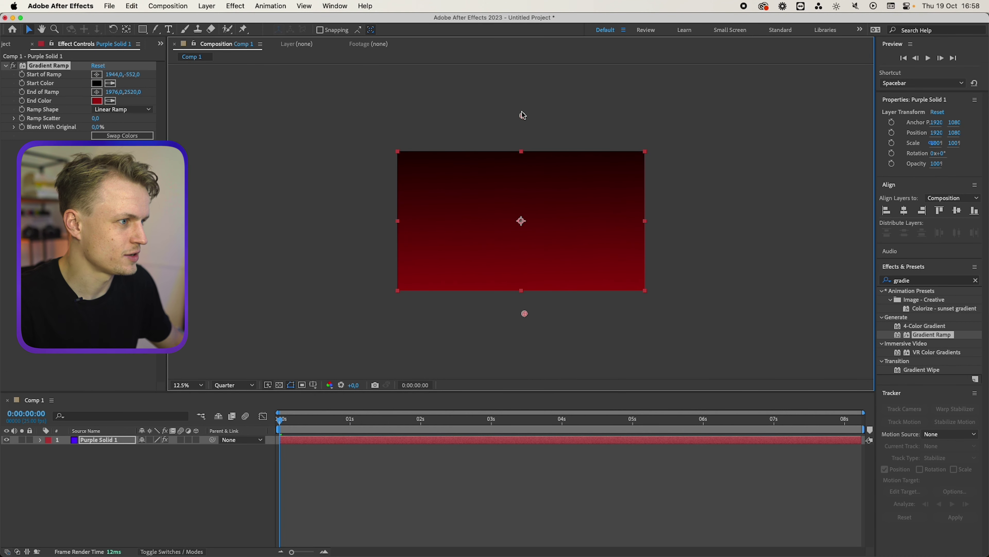
pyautogui.moveTo(517, 107); pyautogui.dragTo(517, 106)
pyautogui.scroll(1, 534, 200)
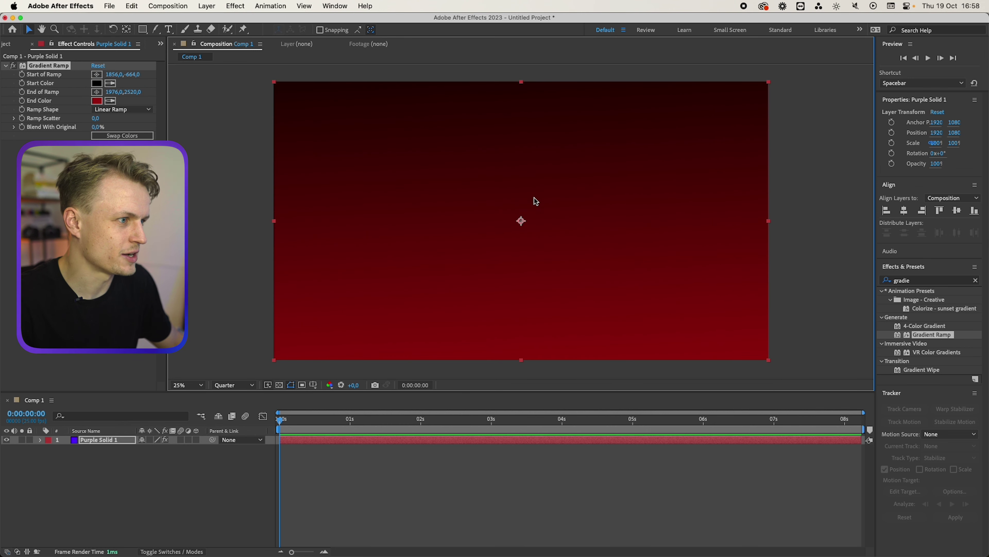
# Step: Create a second composition-sized purple solid above the gradient layer
pyautogui.click(148, 468)
pyautogui.press('super+y')
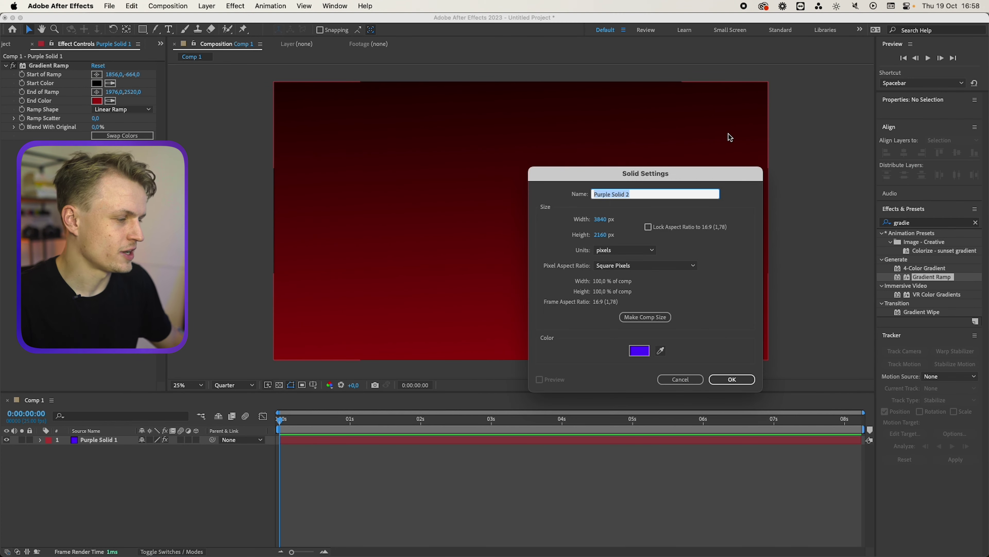
pyautogui.press('Escape')
pyautogui.click(206, 6)
pyautogui.moveTo(258, 21)
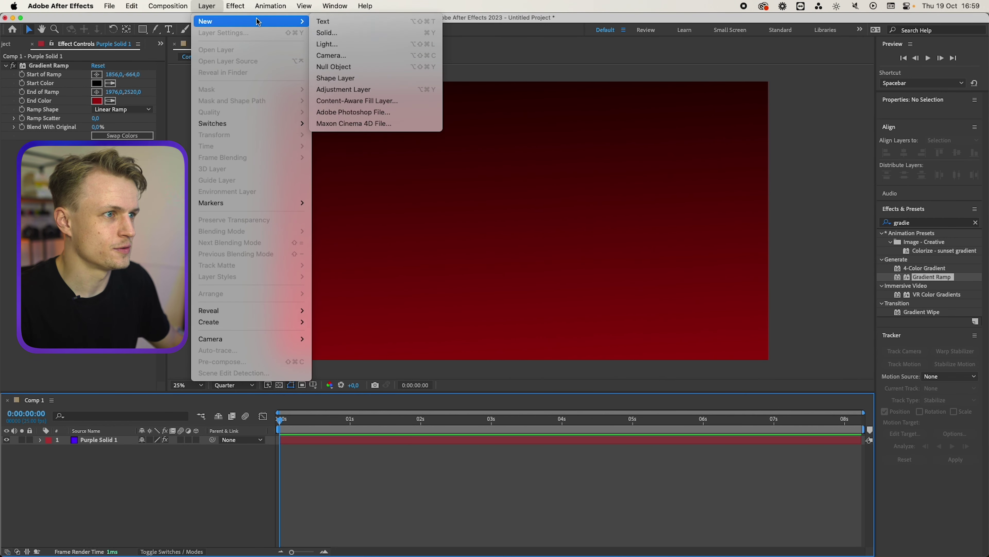
pyautogui.click(340, 32)
# Step: Apply the Generate Grid effect to the new solid
pyautogui.click(904, 280)
pyautogui.write('grid')
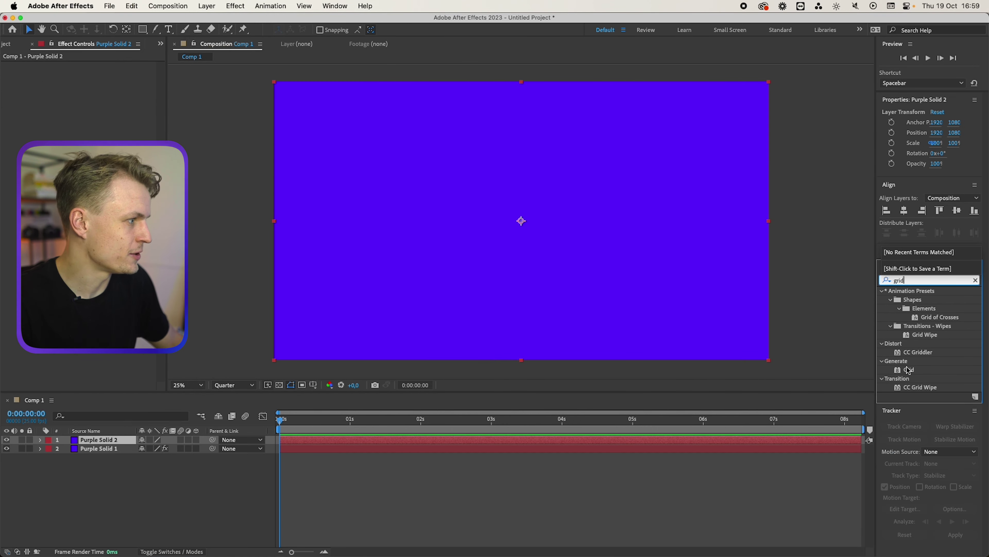
pyautogui.doubleClick(909, 370)
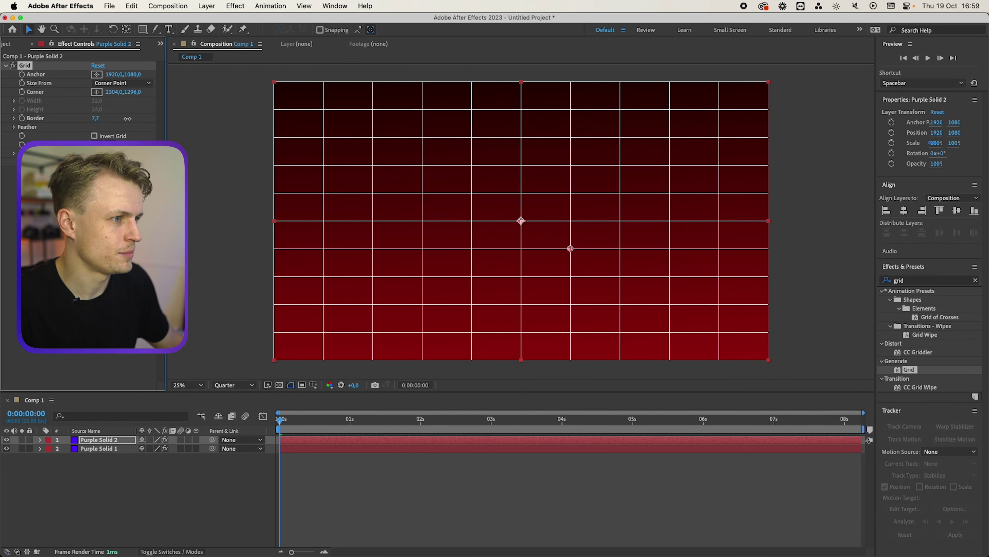
# Step: Thin the grid's border to 0,6 and shift its anchor horizontally to 2065 to narrow the cells
pyautogui.moveTo(96, 153); pyautogui.dragTo(55, 153)
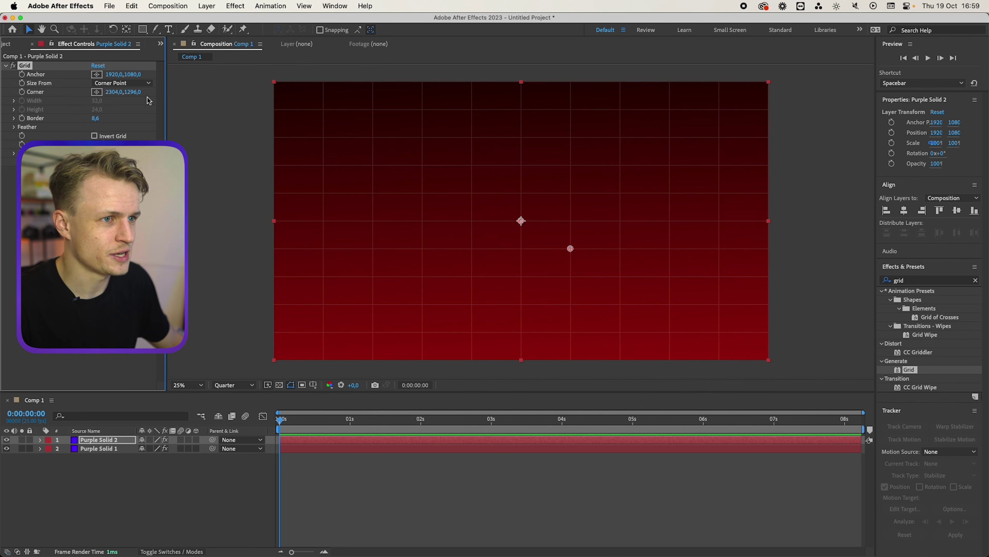
pyautogui.moveTo(119, 79); pyautogui.dragTo(192, 77)
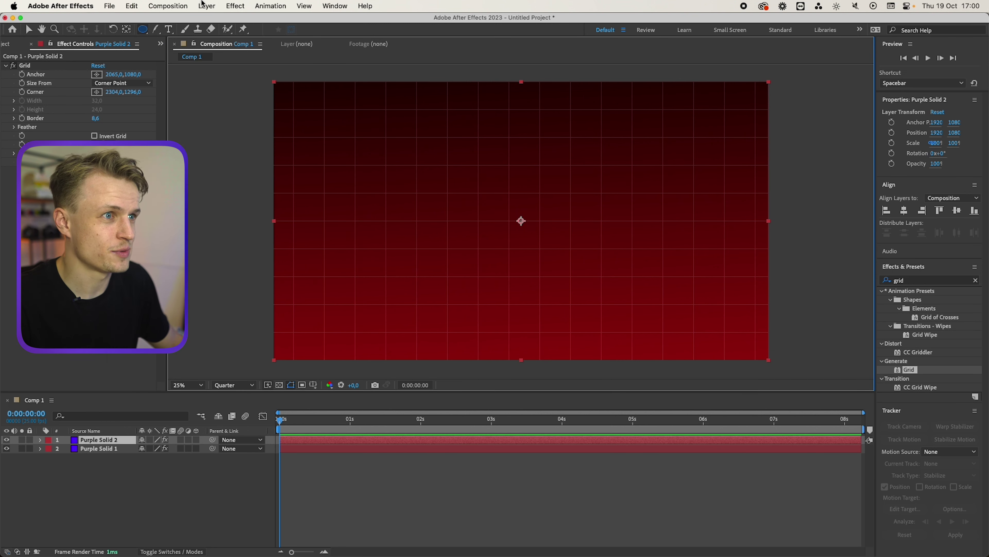
# Step: Pre-compose the grid layer, moving all attributes into the new composition Purple Solid 2 Comp 1
pyautogui.click(205, 6)
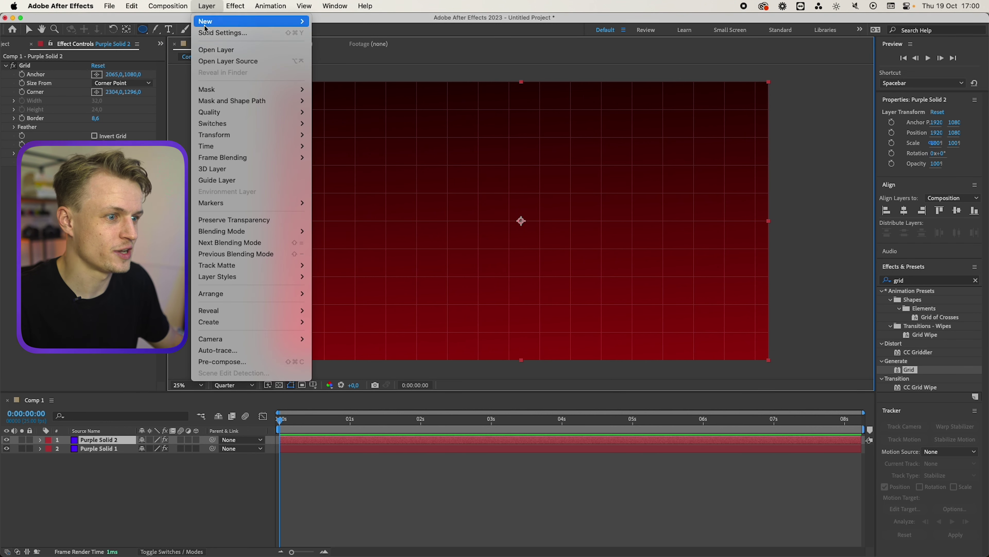
pyautogui.click(269, 362)
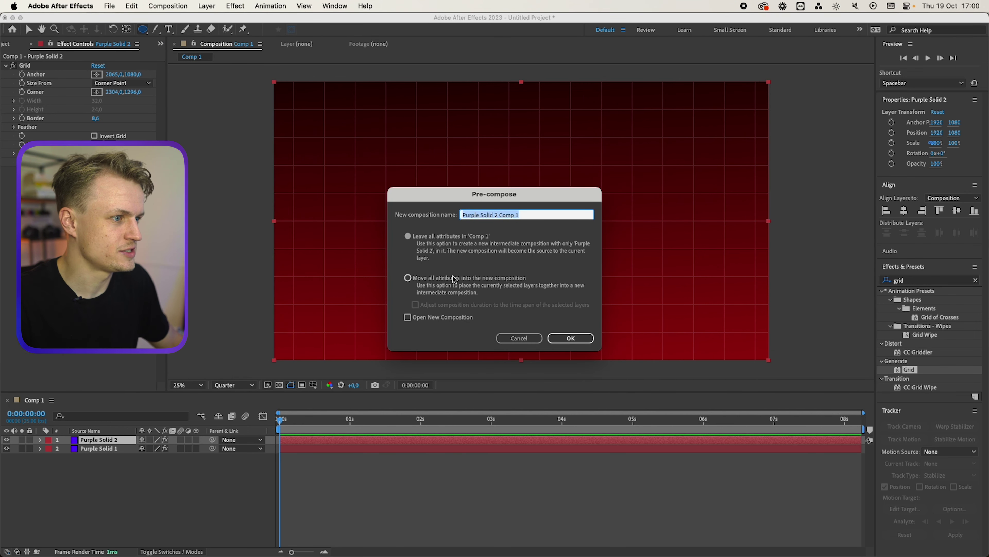
pyautogui.click(436, 280)
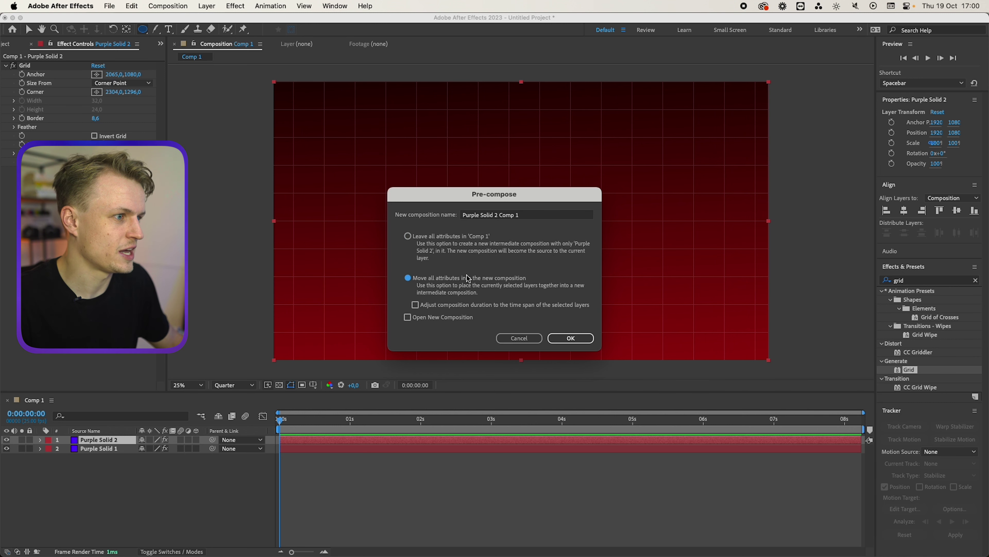
pyautogui.click(571, 338)
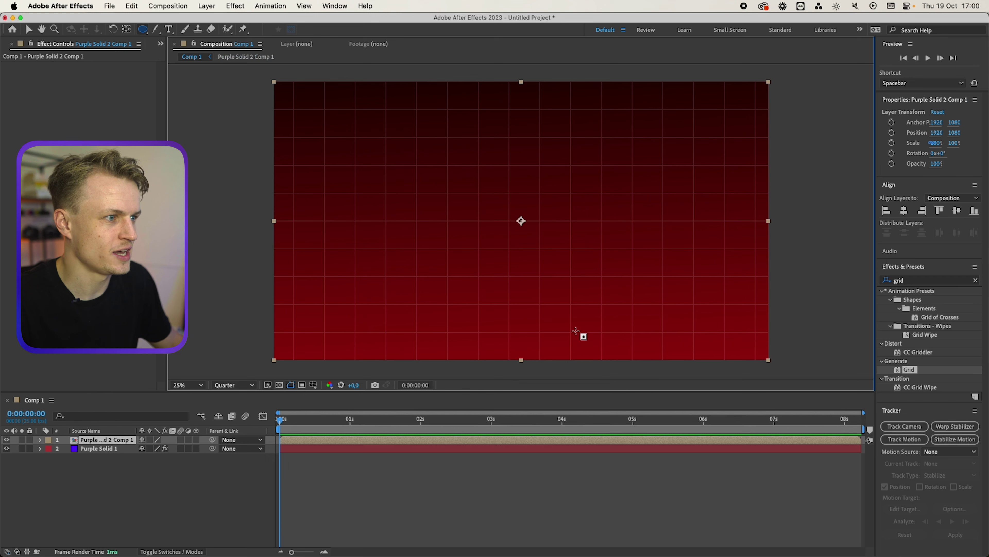
# Step: Draw an elliptical mask over the upper middle of the grid precomp and feather it by 407 pixels
pyautogui.moveTo(407, 116); pyautogui.dragTo(631, 255)
pyautogui.press('f')
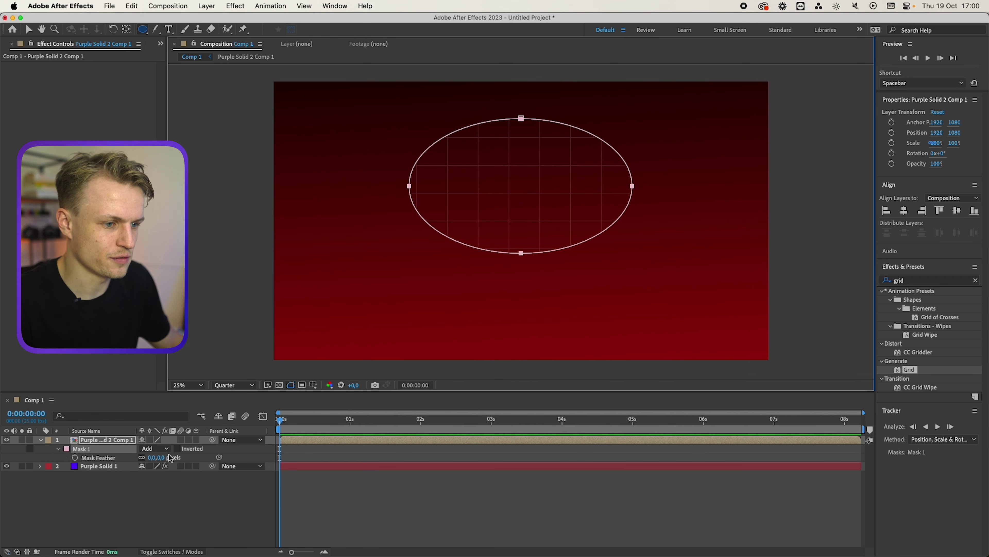
pyautogui.moveTo(159, 459); pyautogui.dragTo(184, 459)
pyautogui.moveTo(335, 444); pyautogui.dragTo(286, 452)
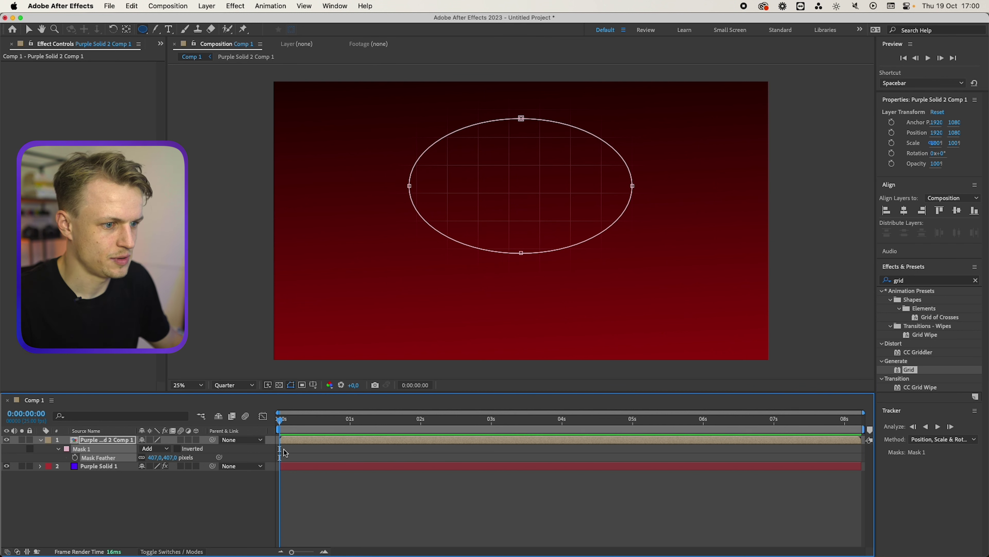
# Step: Enlarge the elliptical mask so more of the grid's middle area shows, adjusting its upper edge, and deselect the layer
pyautogui.press('super+shift+a')
pyautogui.press('v')
pyautogui.click(645, 443)
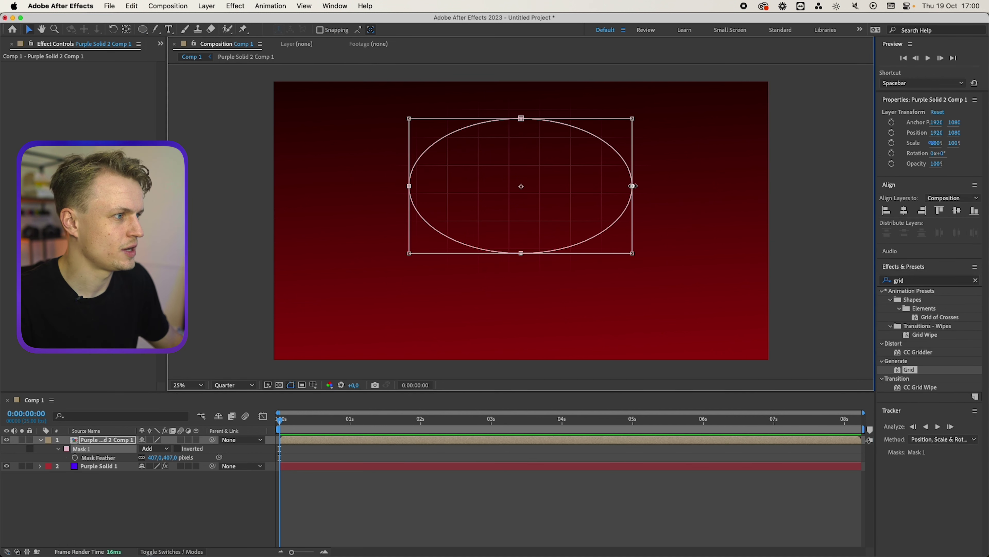
pyautogui.moveTo(632, 186); pyautogui.dragTo(669, 187)
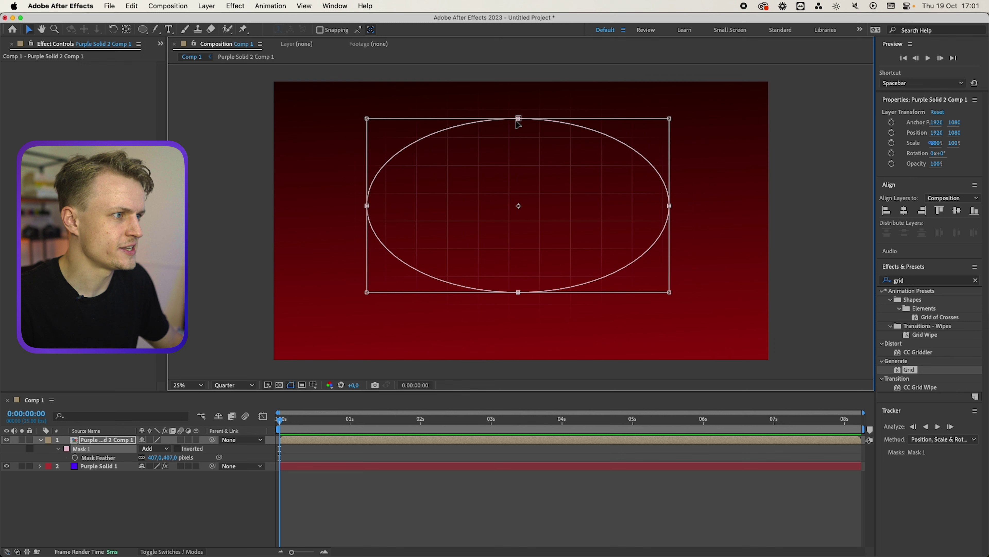
pyautogui.moveTo(518, 118); pyautogui.dragTo(519, 134)
pyautogui.click(89, 487)
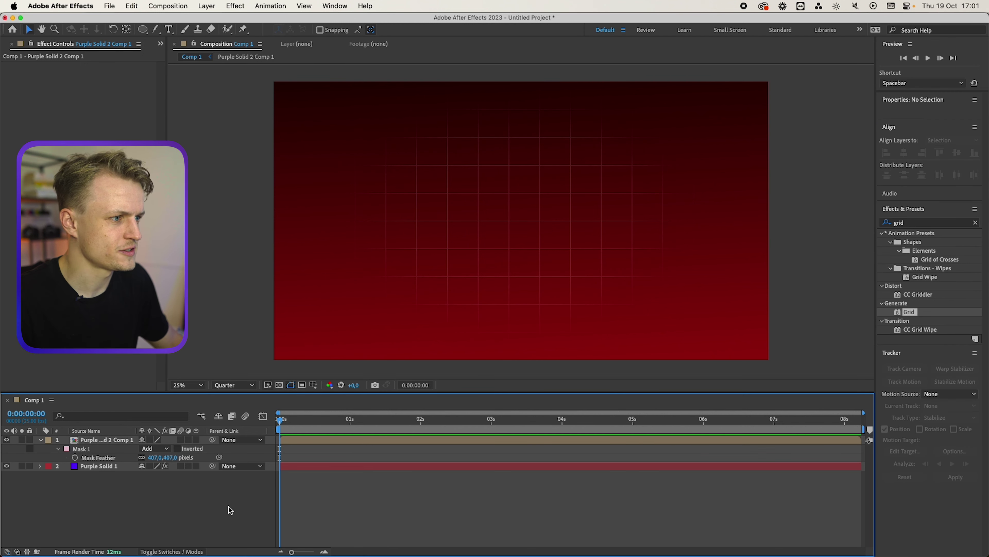
# Step: Draw a large ellipse shape, about 3520 by 2780 px, overlapping the composition's upper-right corner on a new shape layer
pyautogui.click(143, 31)
pyautogui.scroll(-2, 226, 242)
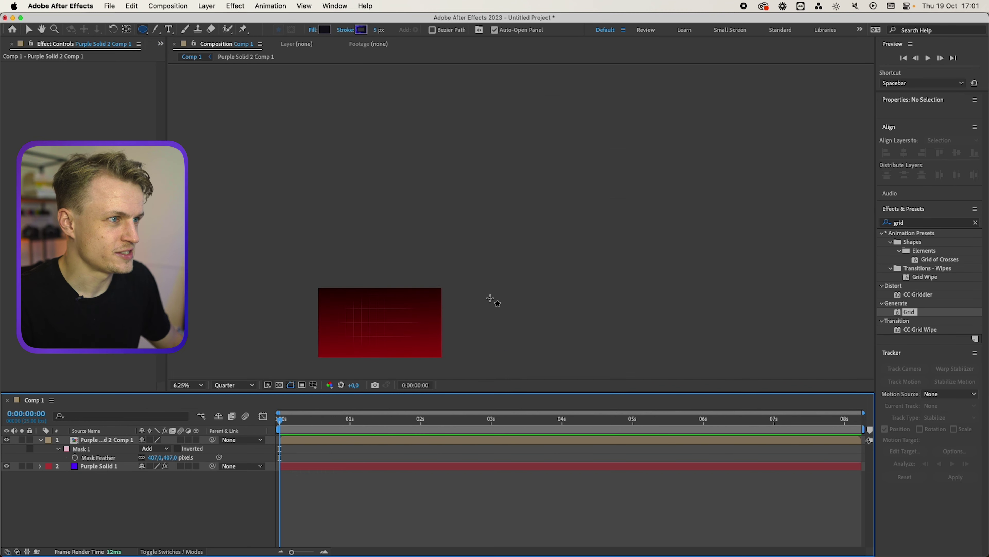
pyautogui.moveTo(517, 224); pyautogui.dragTo(404, 314)
# Step: Set the ellipse's fill to None
pyautogui.scroll(2, 420, 317)
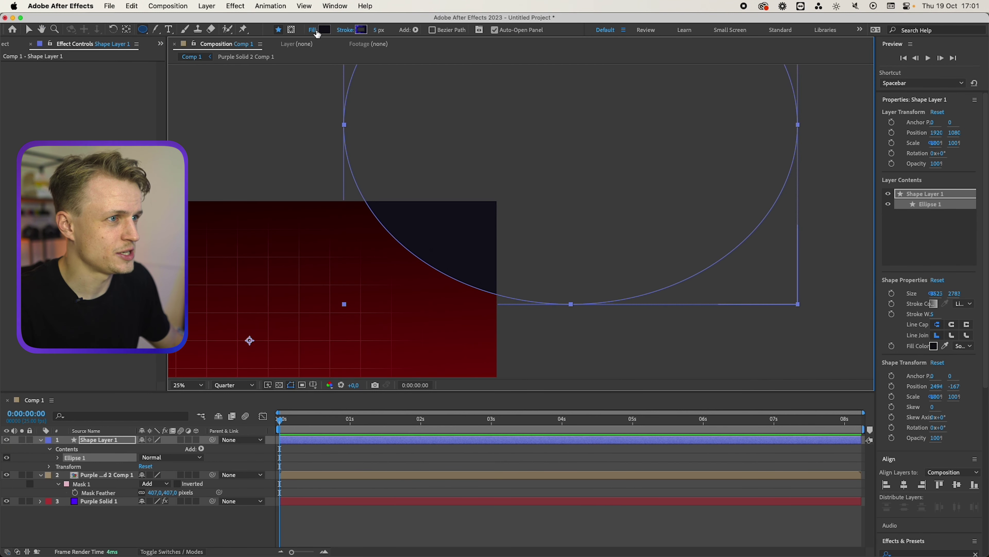
pyautogui.click(317, 32)
pyautogui.click(444, 246)
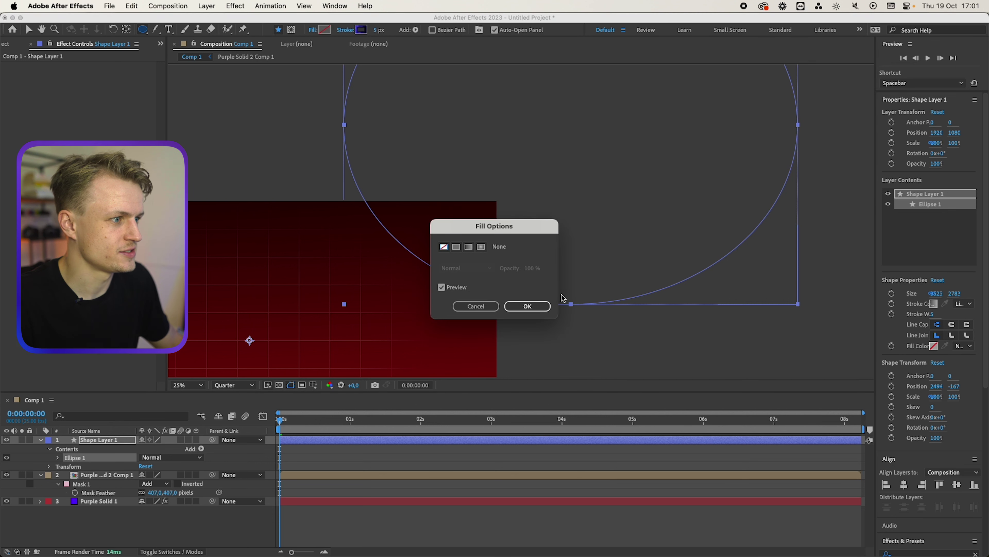
pyautogui.click(538, 306)
# Step: Give the ellipse a solid white stroke with a width of 10 px
pyautogui.click(365, 30)
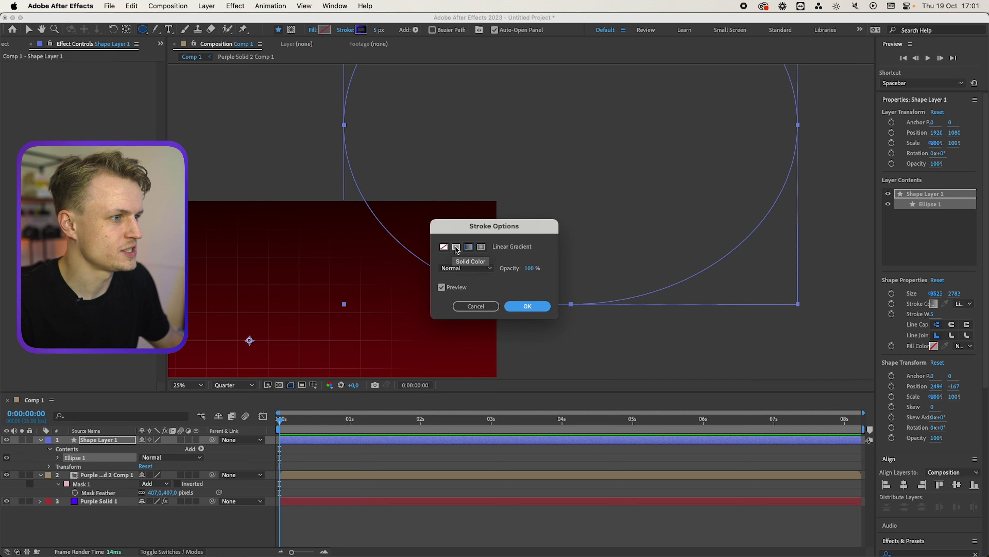
pyautogui.click(456, 248)
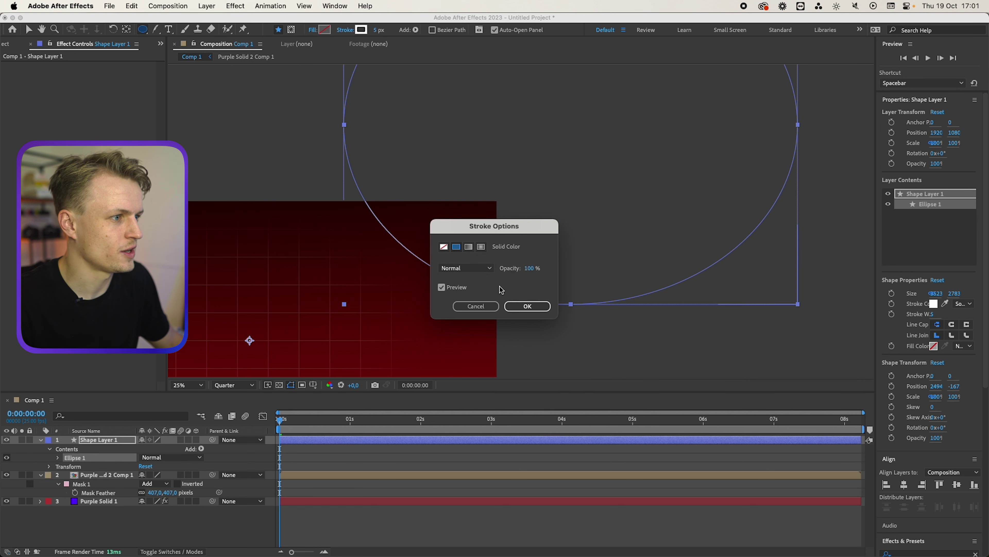
pyautogui.click(528, 307)
pyautogui.click(377, 30)
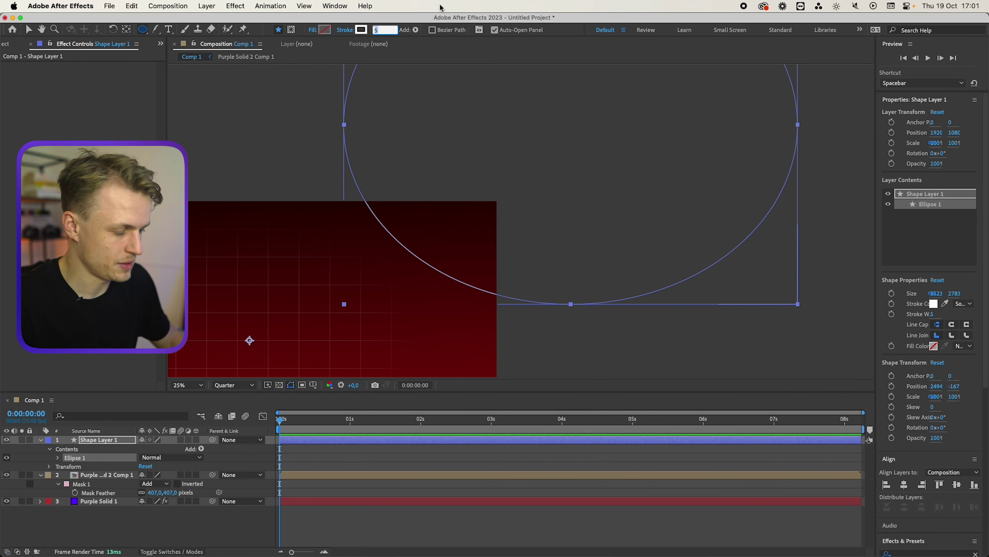
pyautogui.write('10')
pyautogui.scroll(2, 371, 272)
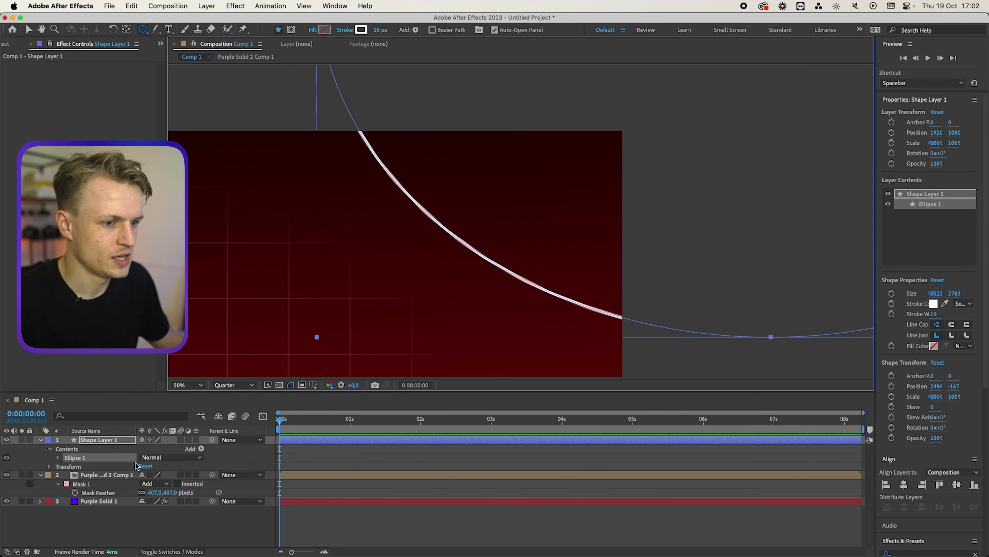
# Step: Add dashes to the ellipse outline's stroke, lengthen the dashes and set their offset to 1070
pyautogui.click(202, 449)
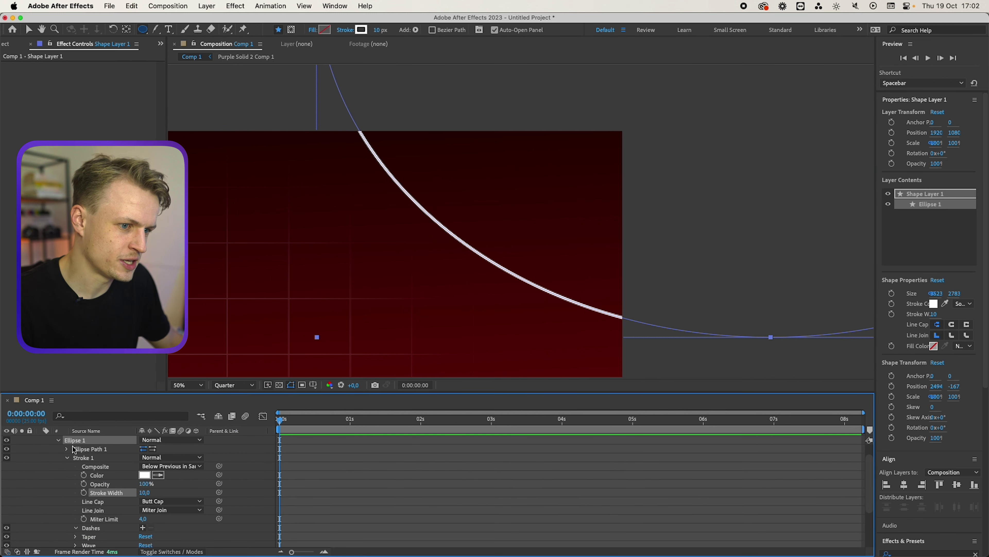
pyautogui.scroll(-1, 93, 461)
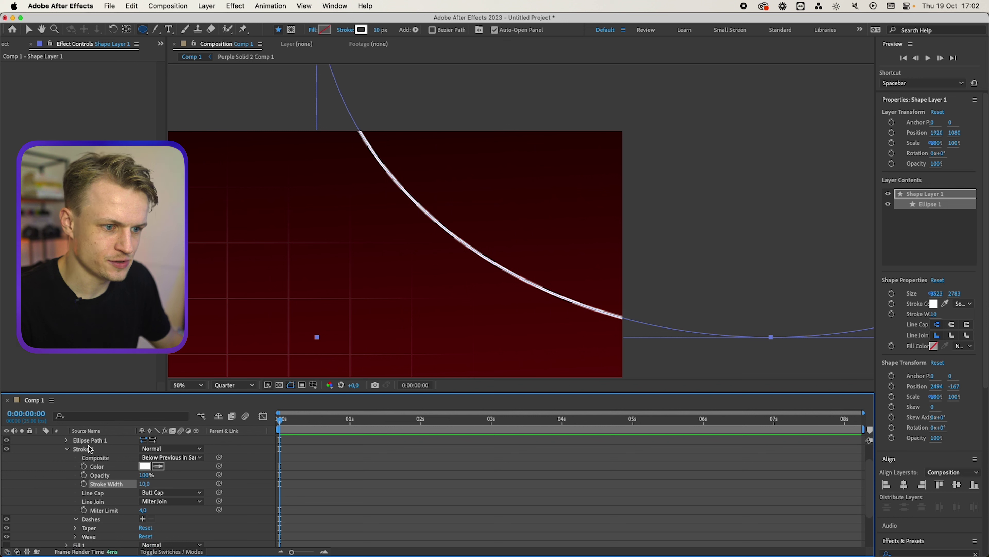
pyautogui.click(90, 449)
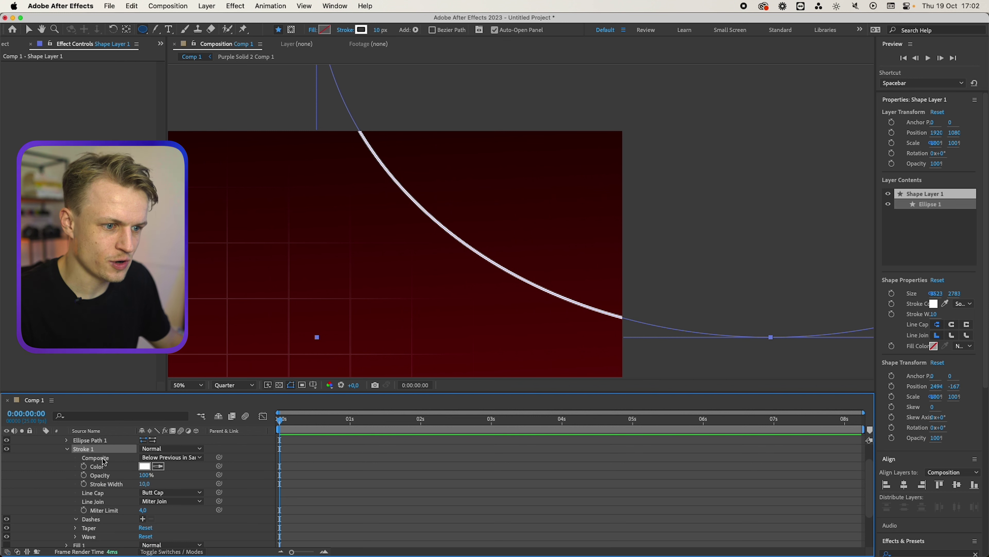
pyautogui.click(143, 520)
pyautogui.scroll(-3, 147, 507)
pyautogui.moveTo(145, 501); pyautogui.dragTo(212, 494)
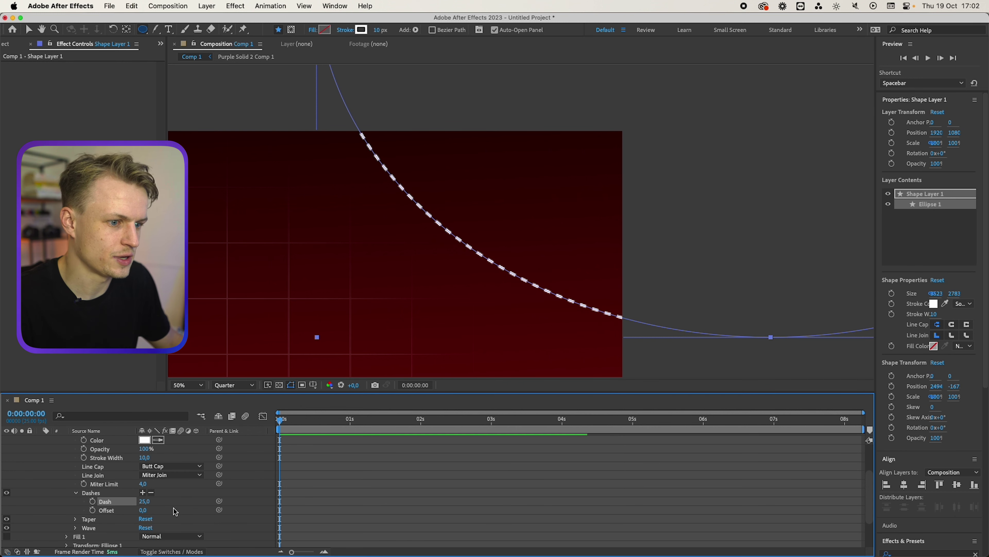
pyautogui.moveTo(143, 509); pyautogui.dragTo(156, 508)
pyautogui.moveTo(156, 509); pyautogui.dragTo(168, 508)
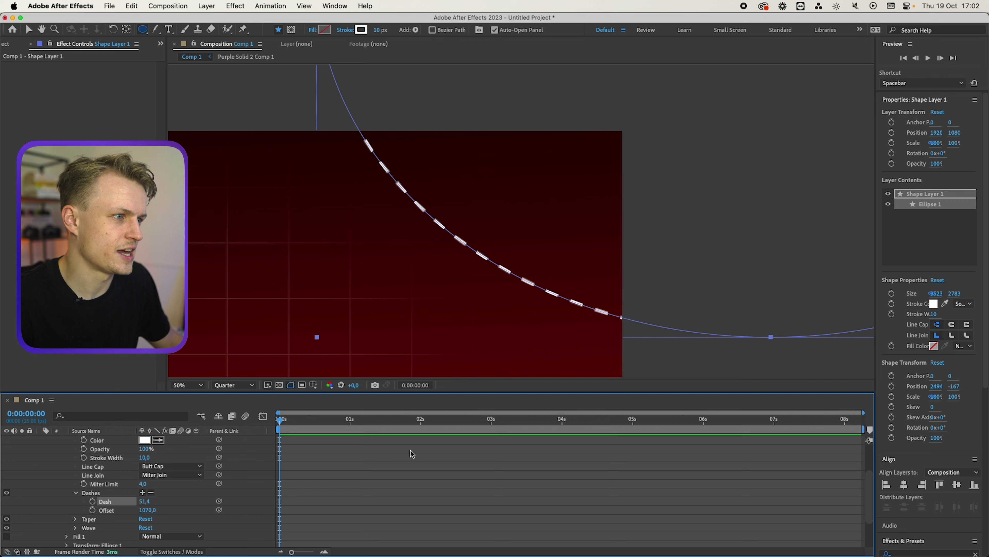
# Step: Set the dash length of the ellipse's stroke to 40 and deselect the property
pyautogui.write('40')
pyautogui.press('Return')
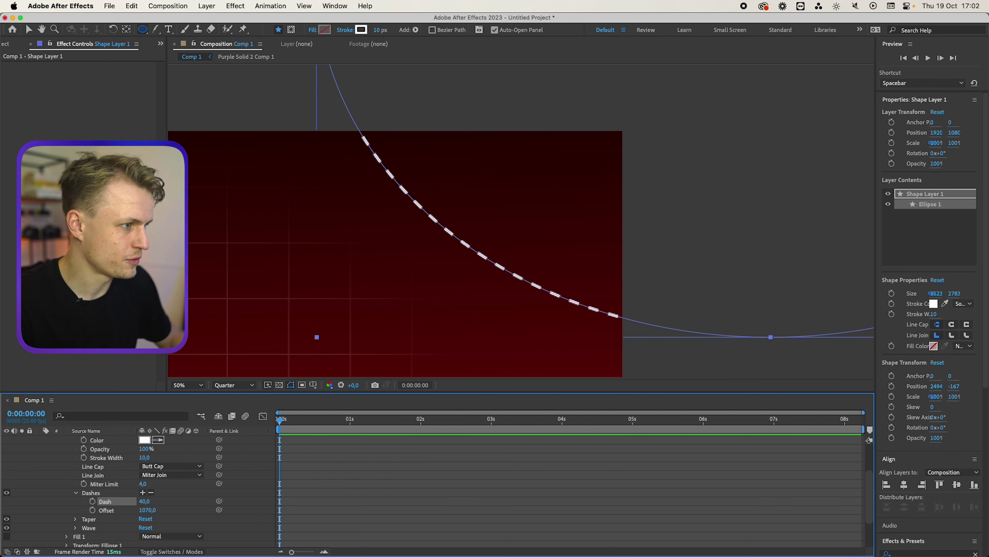
pyautogui.click(455, 465)
# Step: Lower the opacity of the dashed ellipse layer to 30% and deselect it
pyautogui.scroll(3, 260, 499)
pyautogui.click(115, 441)
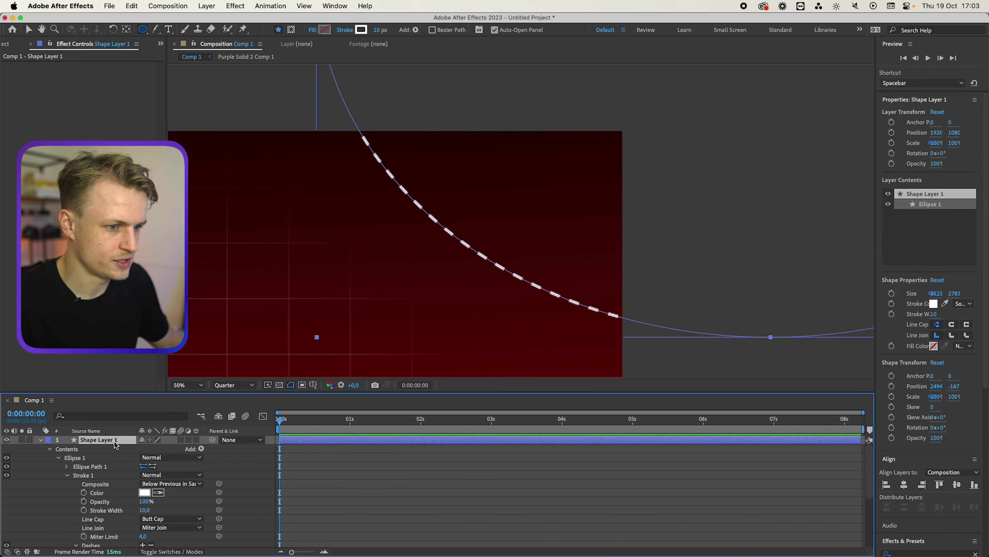
pyautogui.press('t')
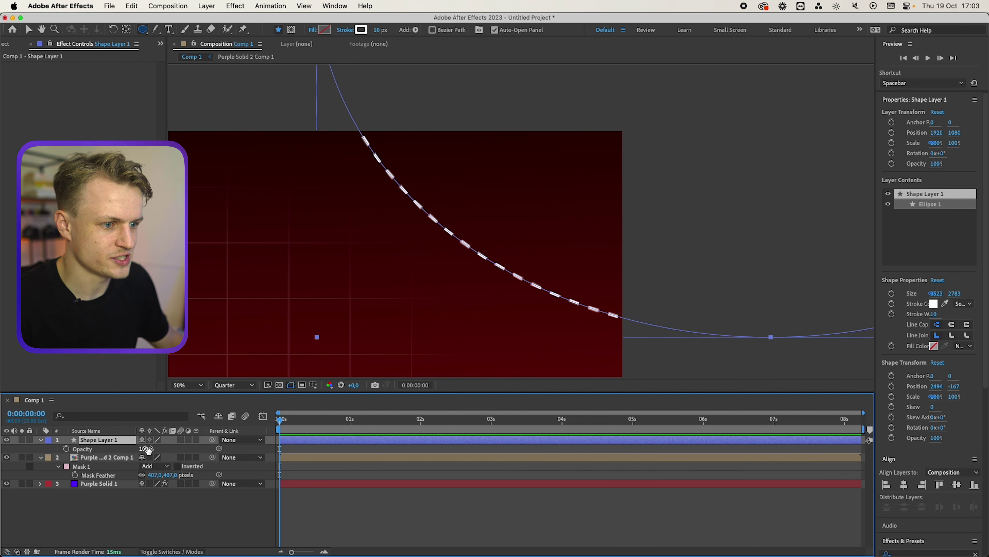
pyautogui.moveTo(148, 450); pyautogui.dragTo(101, 450)
pyautogui.moveTo(107, 452); pyautogui.dragTo(112, 453)
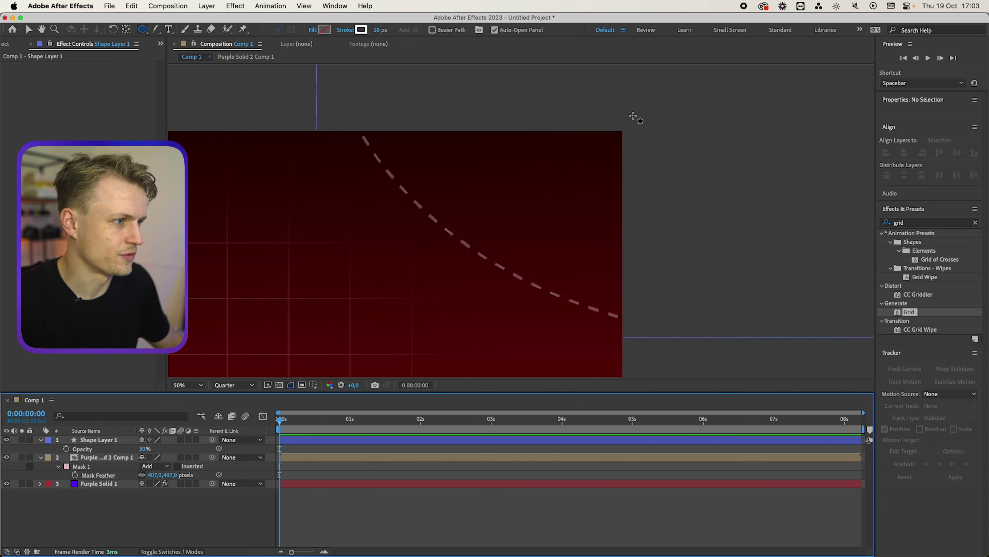
# Step: Duplicate the dashed ellipse layer and place the copy so its curve crosses the composition's lower-left corner
pyautogui.press('space')
pyautogui.click(522, 248)
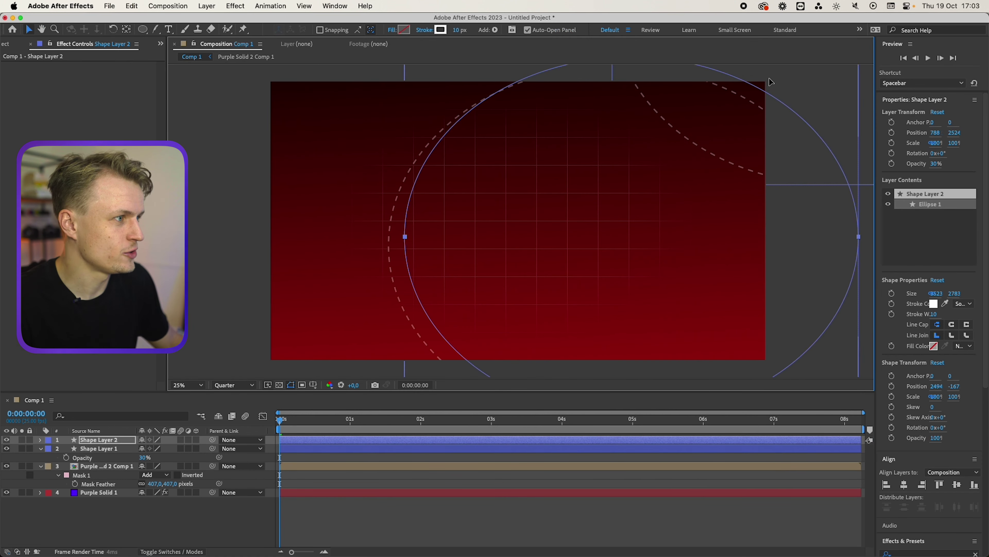
pyautogui.moveTo(771, 82); pyautogui.dragTo(233, 352)
# Step: Import the direct-hit, brain, skull-and-crossbones and LITTLEMAN PNG images from the 19-10-23 folder
pyautogui.press('super+i')
pyautogui.keyDown('shift'); pyautogui.click(423, 139); pyautogui.keyUp('shift')
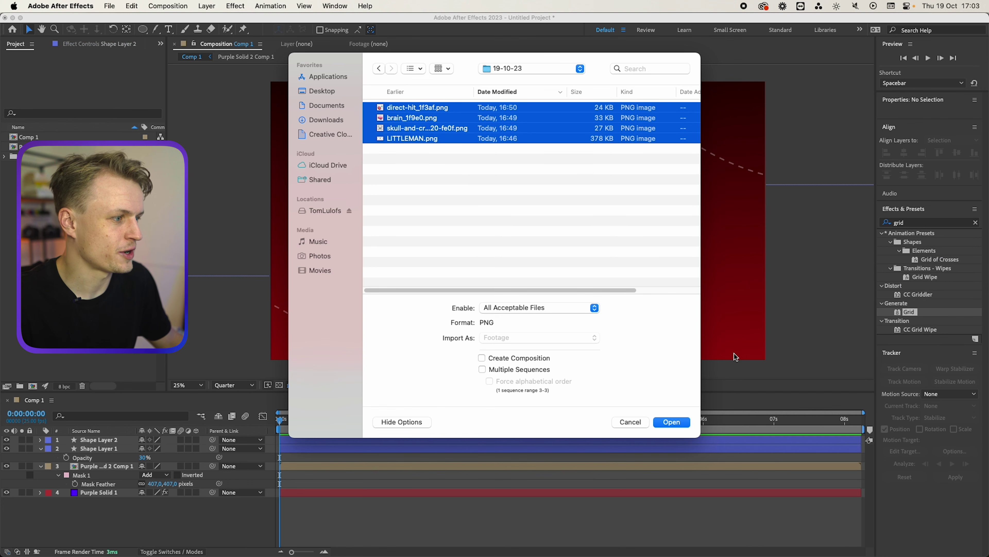
pyautogui.click(678, 418)
# Step: Add LITTLEMAN.png to the middle of the composition, scale it to 183% and move it slightly down
pyautogui.moveTo(39, 166); pyautogui.dragTo(514, 234)
pyautogui.press('s')
pyautogui.moveTo(173, 448); pyautogui.dragTo(205, 448)
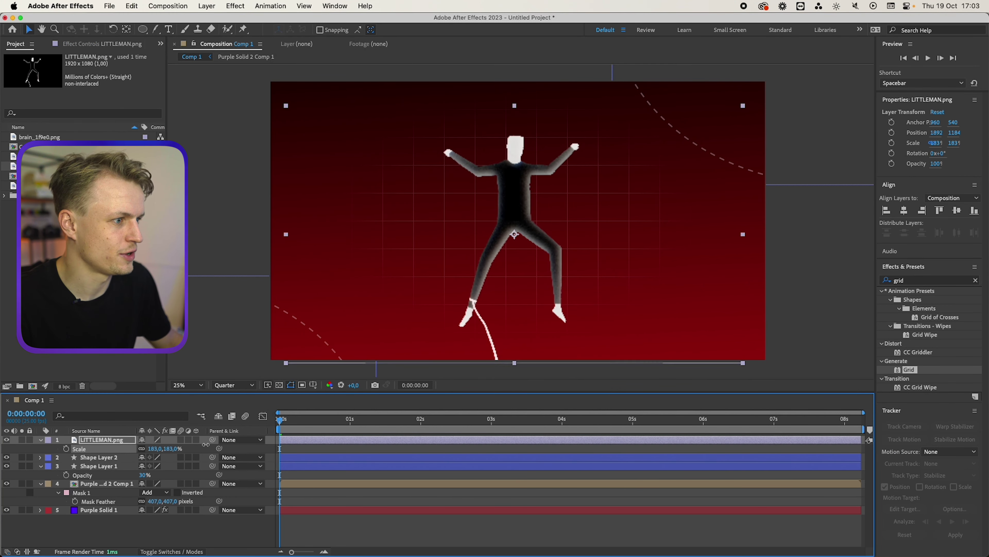
pyautogui.moveTo(590, 240); pyautogui.dragTo(592, 245)
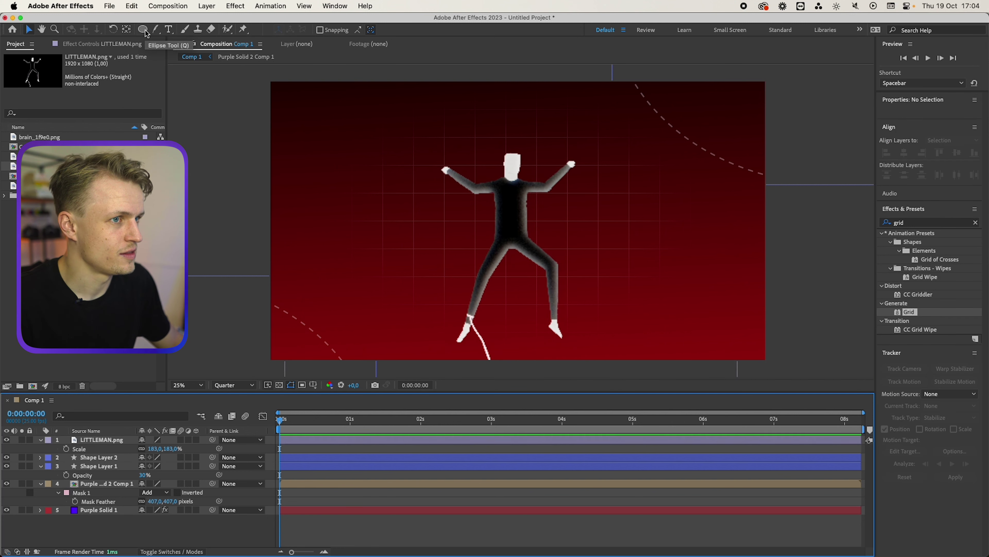
# Step: Draw a rounded rectangle about 526 by 183 px beside the figure's legs and set its roundness to 69
pyautogui.click(144, 30)
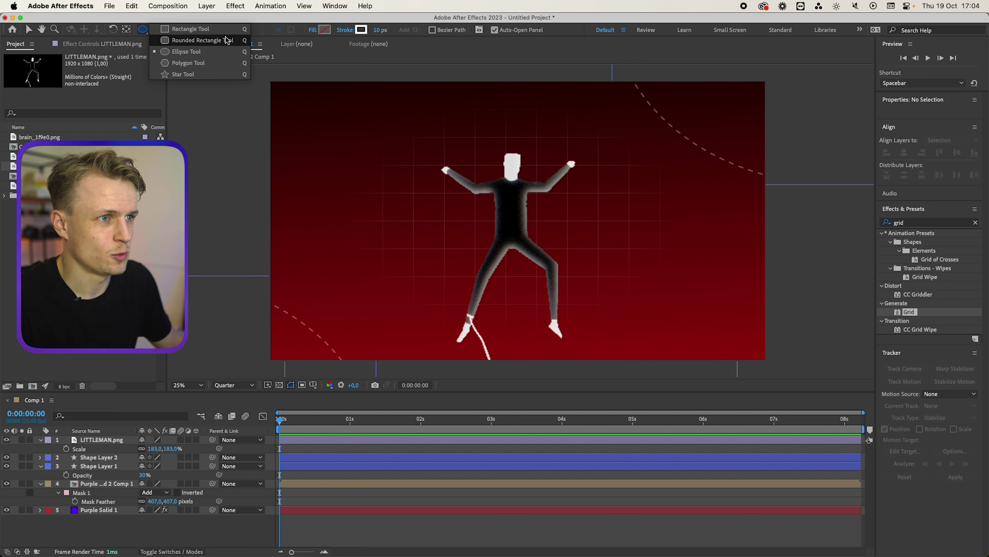
pyautogui.click(213, 40)
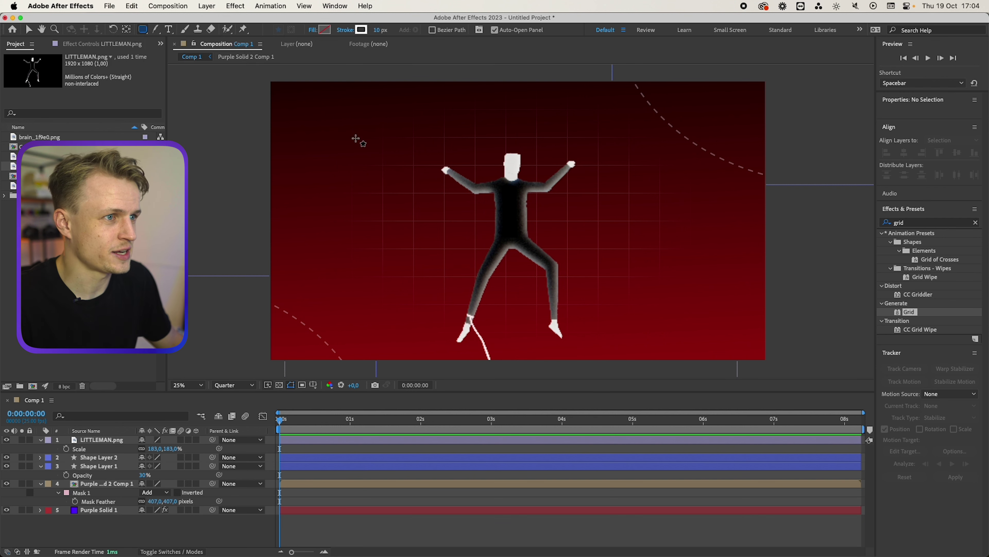
pyautogui.moveTo(385, 246); pyautogui.dragTo(452, 269)
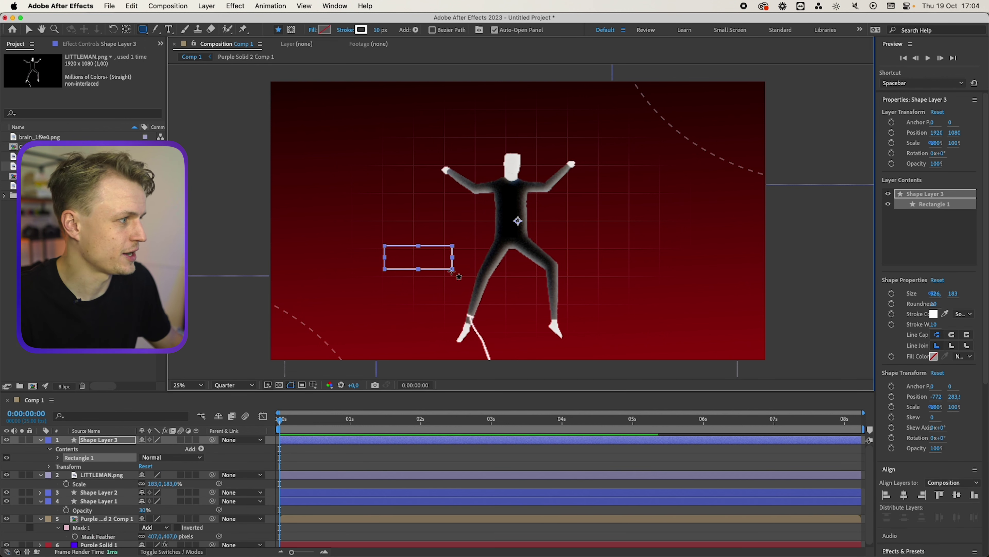
pyautogui.moveTo(933, 303); pyautogui.dragTo(953, 303)
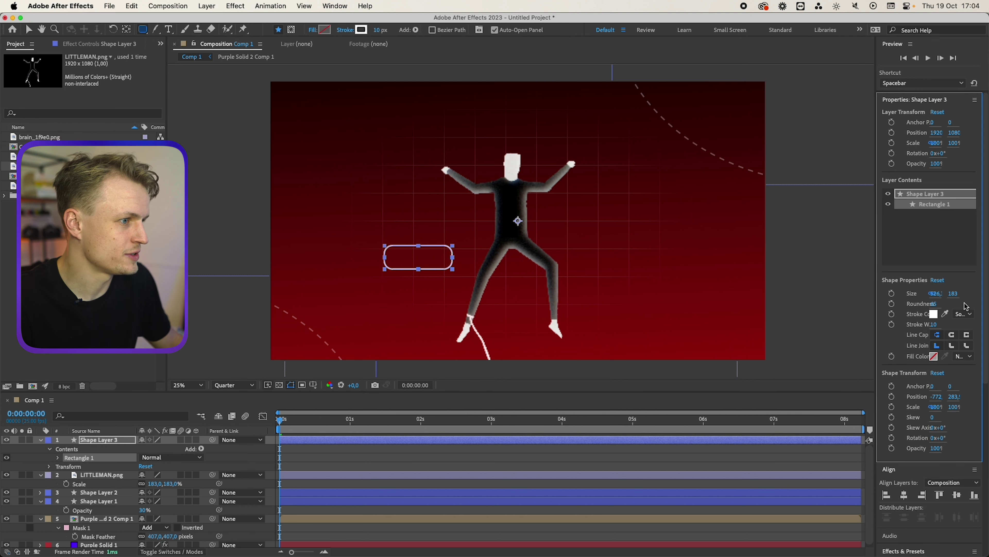
# Step: Give the rounded rectangle a solid black fill, color 000000
pyautogui.click(325, 30)
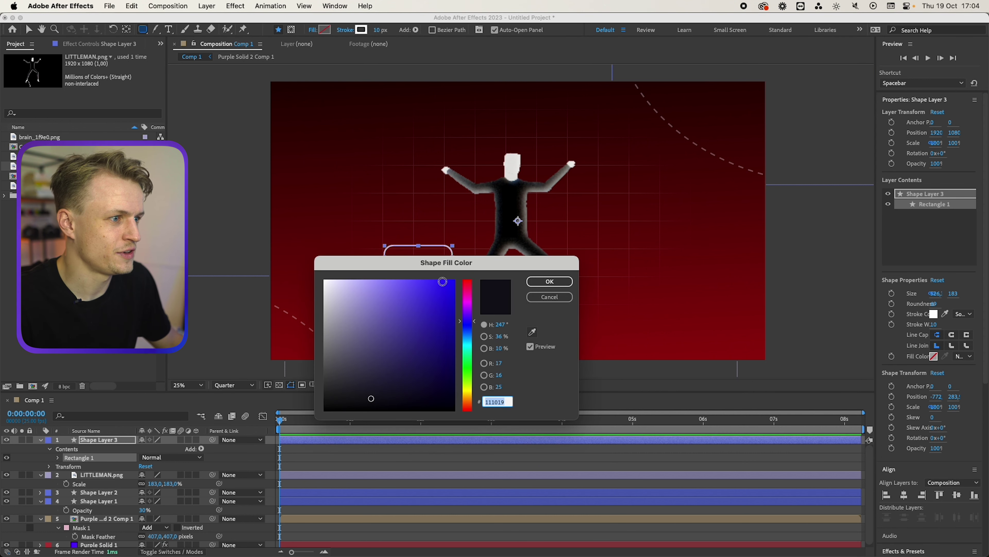
pyautogui.write('000000')
pyautogui.click(548, 285)
# Step: Lower the opacity of the rounded rectangle's layer to 34%
pyautogui.scroll(2, 454, 272)
pyautogui.moveTo(454, 271); pyautogui.dragTo(520, 260)
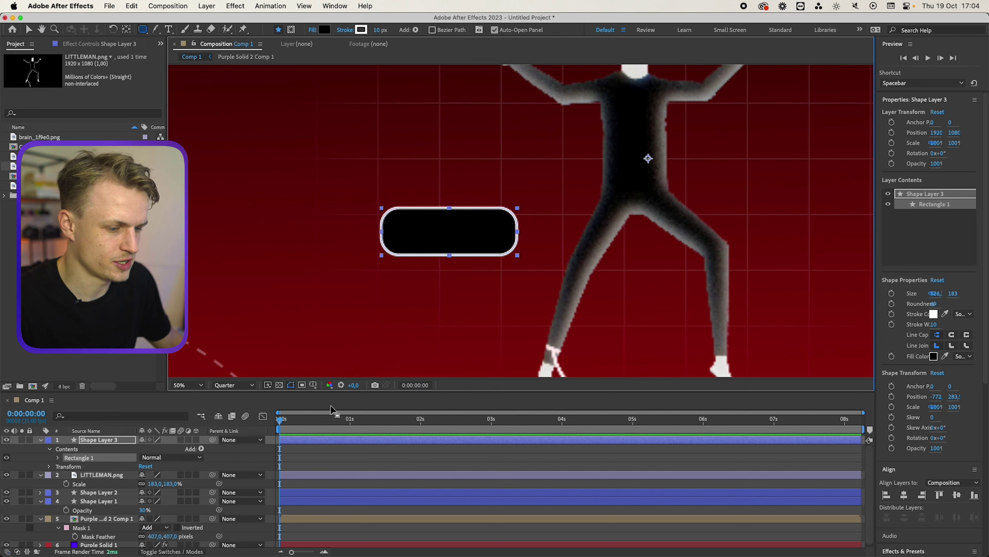
pyautogui.press('t')
pyautogui.moveTo(145, 452); pyautogui.dragTo(116, 452)
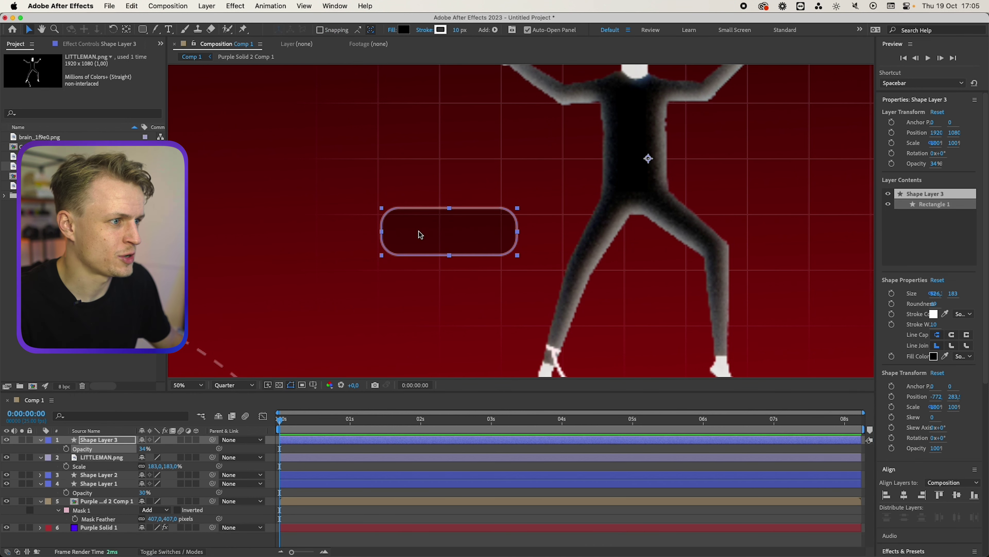
# Step: Unlink the rounded rectangle's size proportions and widen its path to about 918 px, keeping the height at 183 px
pyautogui.doubleClick(419, 234)
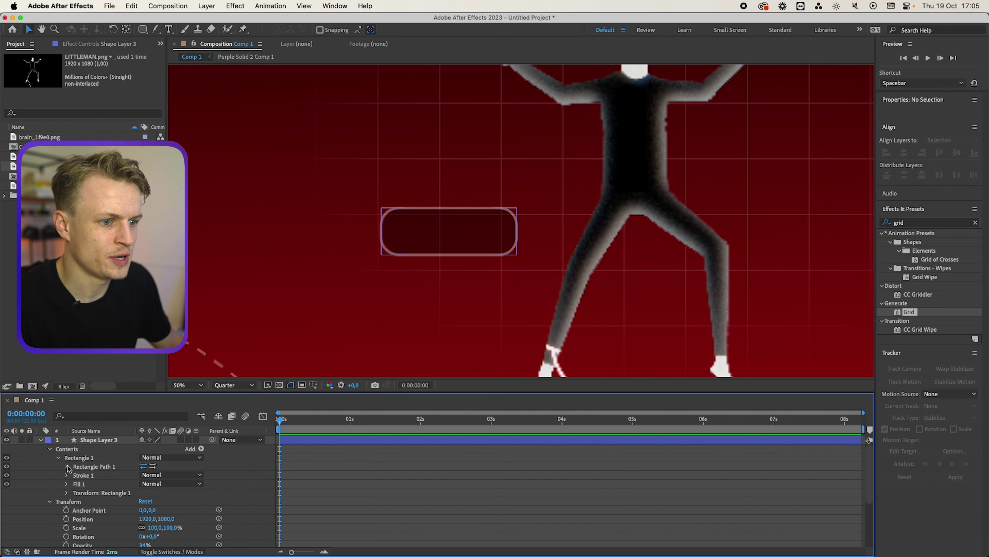
pyautogui.click(67, 467)
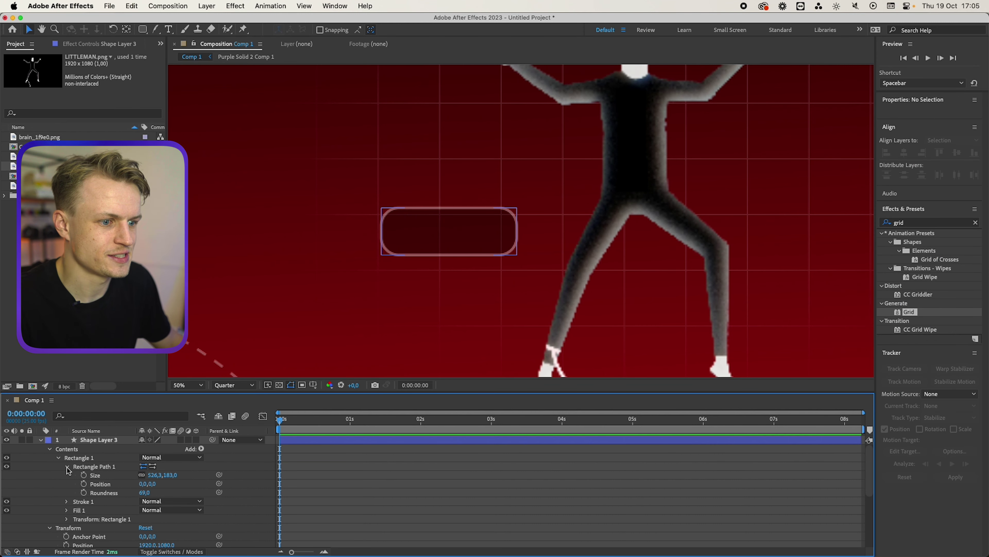
pyautogui.click(143, 475)
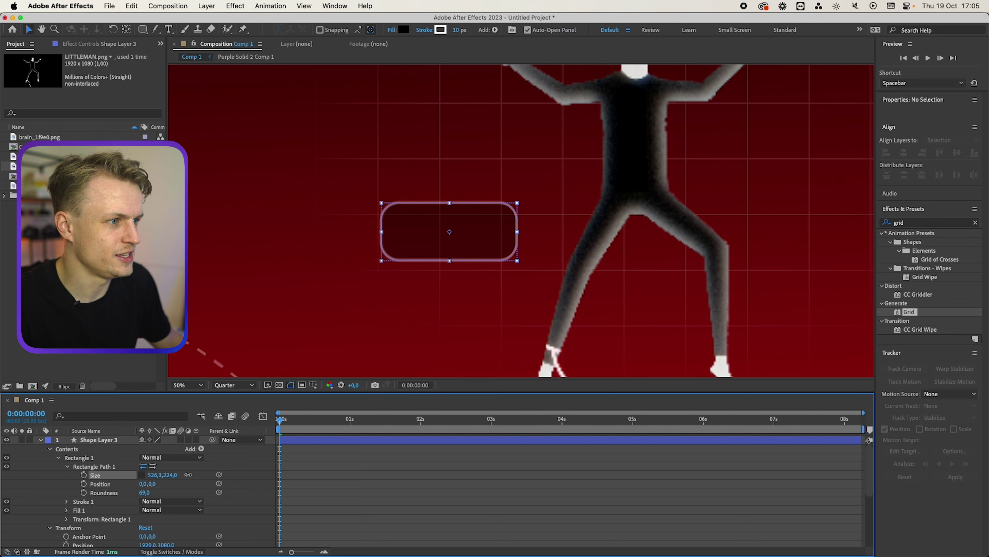
pyautogui.moveTo(166, 479)
pyautogui.mouseDown()
pyautogui.moveTo(366, 458)
pyautogui.moveTo(279, 450)
pyautogui.moveTo(359, 444)
pyautogui.moveTo(335, 445)
pyautogui.mouseUp()
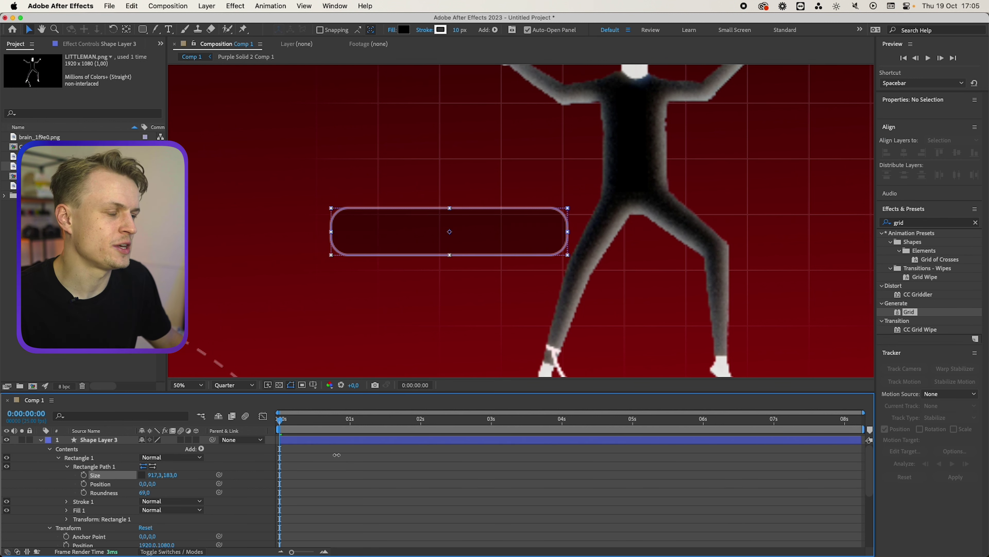
pyautogui.click(400, 468)
# Step: Try to stretch the rounded rectangle's layer wider by its side handle and undo the stretch
pyautogui.click(393, 232)
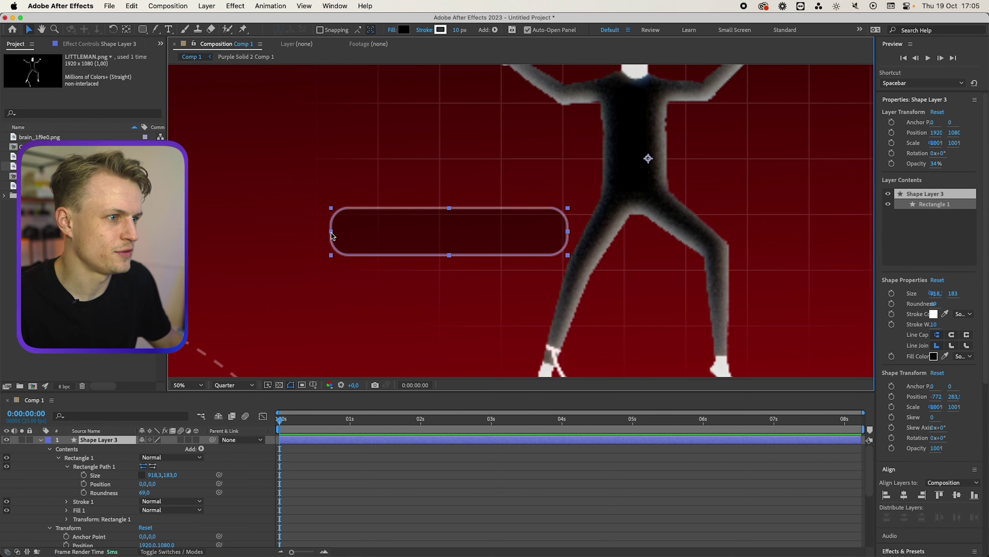
pyautogui.moveTo(332, 239)
pyautogui.mouseDown()
pyautogui.moveTo(201, 242)
pyautogui.moveTo(581, 230)
pyautogui.moveTo(638, 214)
pyautogui.moveTo(461, 241)
pyautogui.moveTo(234, 242)
pyautogui.mouseUp()
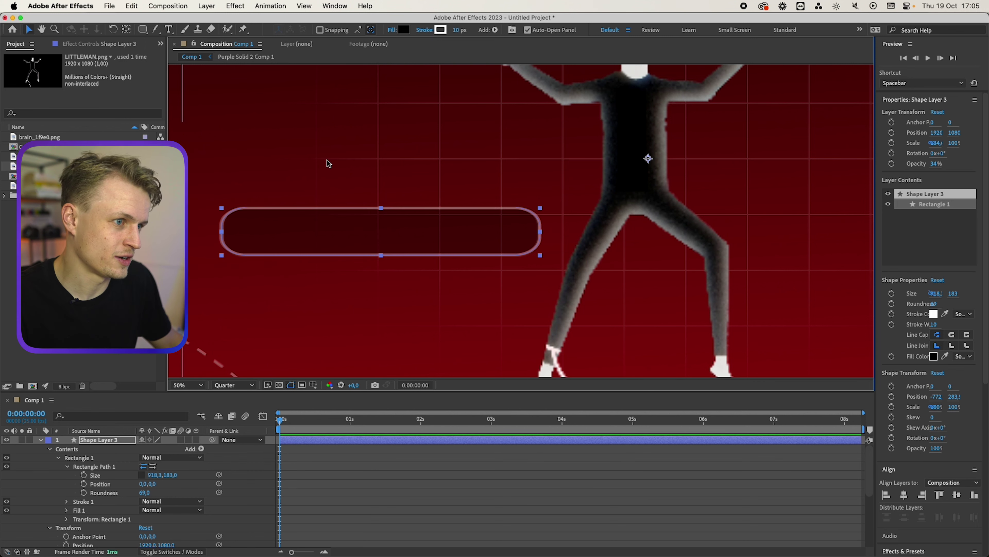
pyautogui.press('super+z')
# Step: Widen the rounded rectangle's path to about 945 px, move the shape away from the figure's legs and deselect it
pyautogui.moveTo(152, 475); pyautogui.dragTo(174, 474)
pyautogui.scroll(-2, 522, 220)
pyautogui.moveTo(524, 224); pyautogui.dragTo(495, 213)
pyautogui.click(447, 492)
# Step: Place the skull-and-crossbones image at the left end inside the rounded rectangle and scale it to 73%
pyautogui.scroll(4, 432, 206)
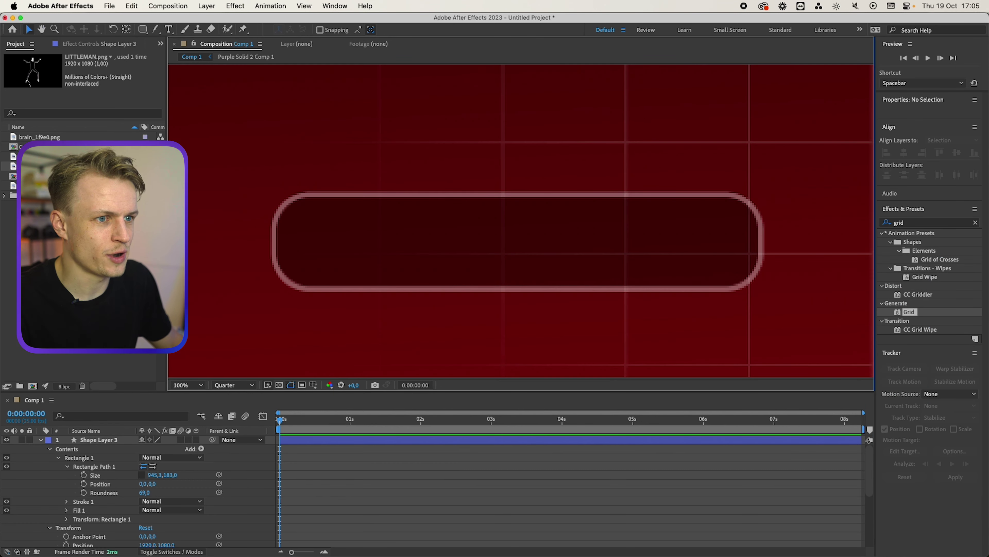
pyautogui.moveTo(47, 186); pyautogui.dragTo(343, 245)
pyautogui.press('s')
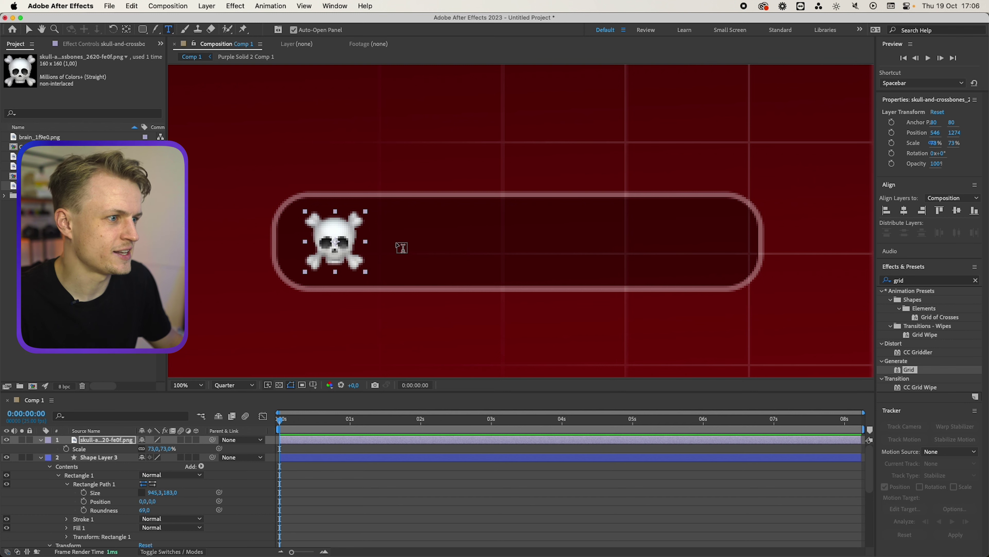
# Step: Add a text layer beside the skull reading "Killing your attention spand"
pyautogui.click(402, 247)
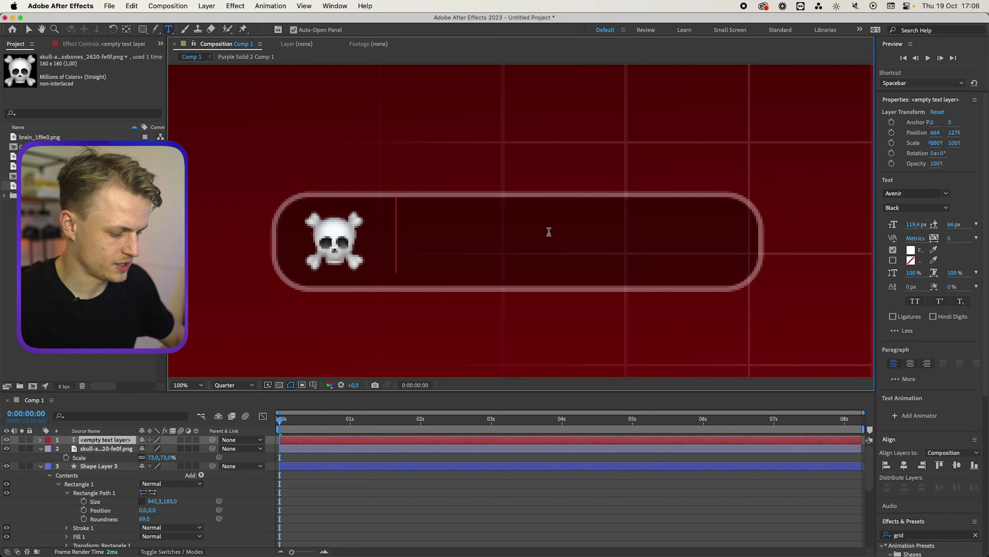
pyautogui.write('Killing yo')
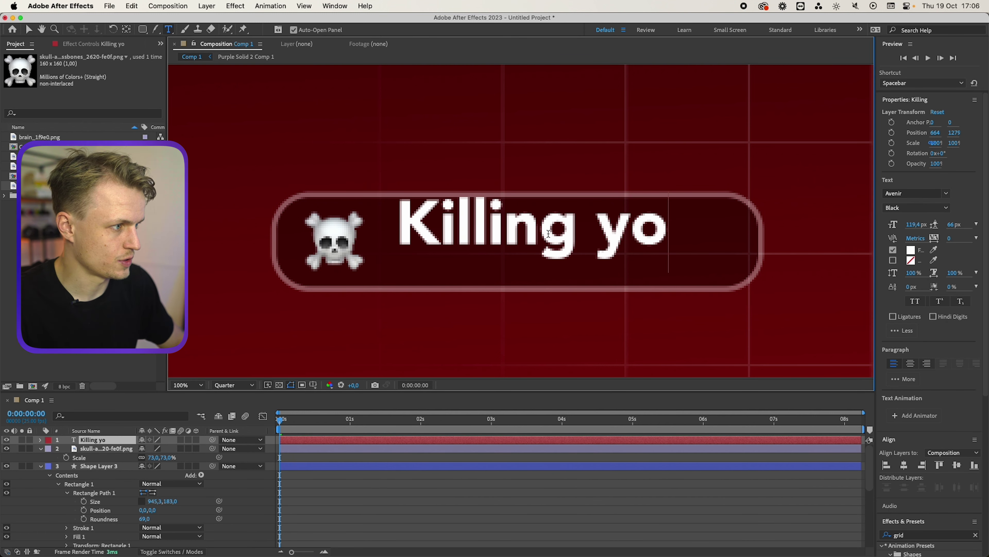
pyautogui.write('ur attention spand')
# Step: Apply All Caps to the entire text
pyautogui.press('super+a')
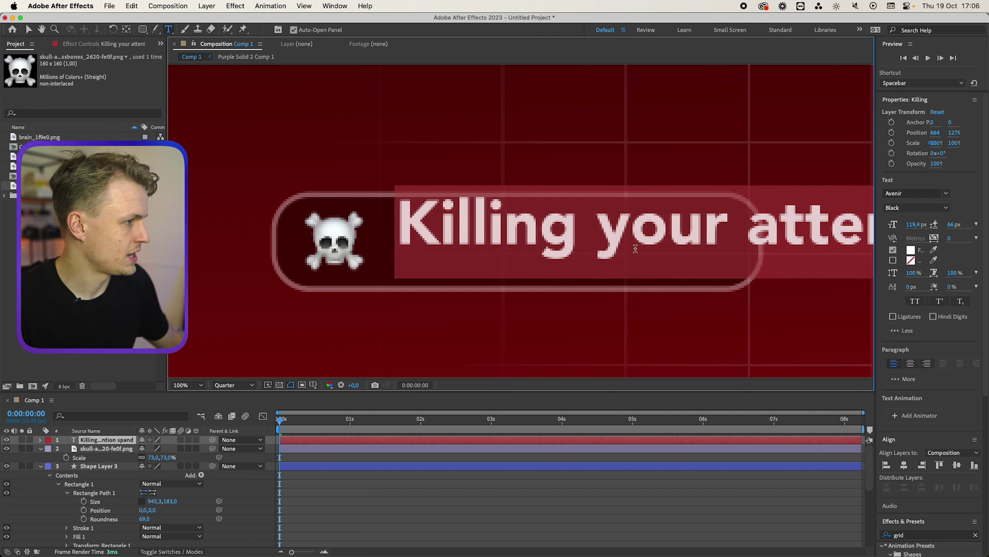
pyautogui.click(583, 231)
pyautogui.press('super+a')
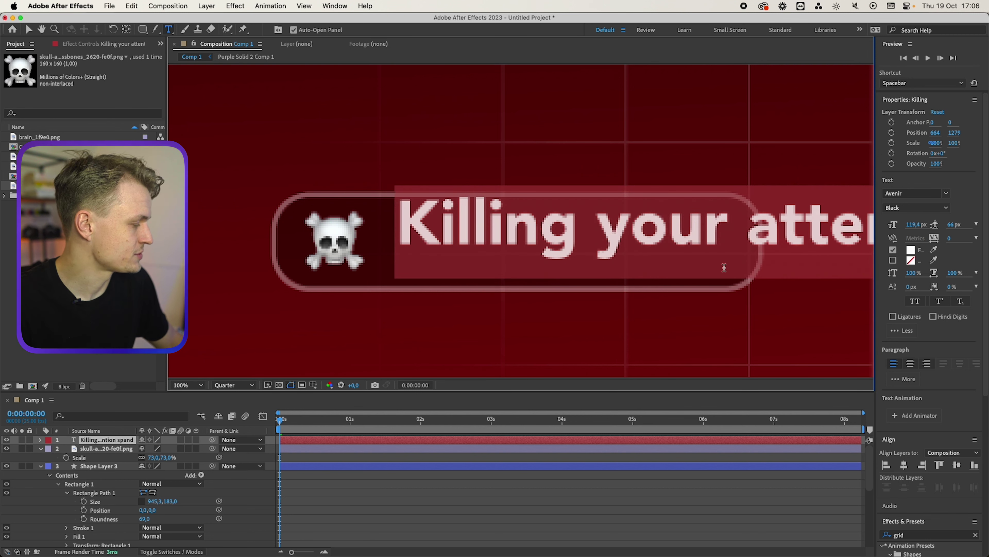
pyautogui.click(915, 302)
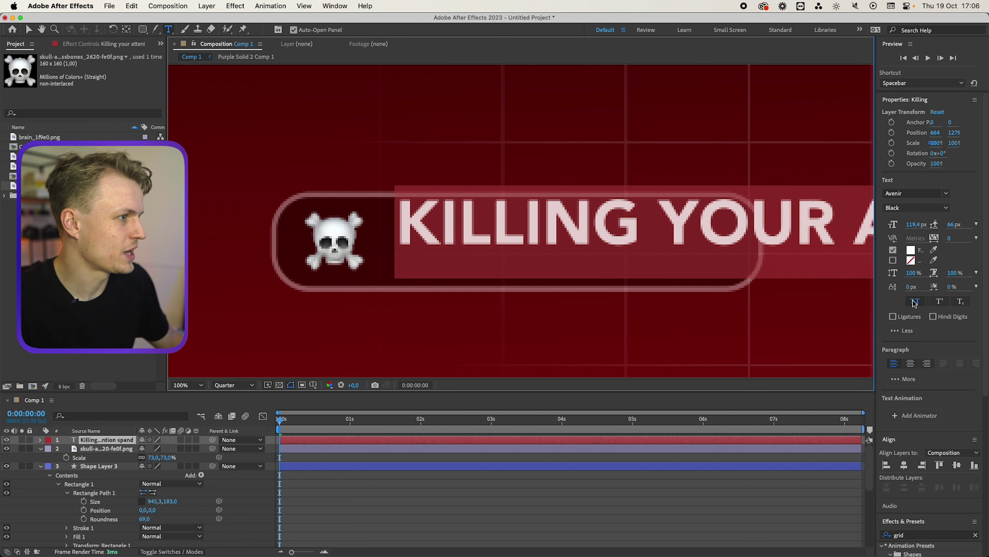
# Step: Set the word "Killing" in the label text to the Avenir Heavy font style
pyautogui.click(623, 234)
pyautogui.doubleClick(455, 235)
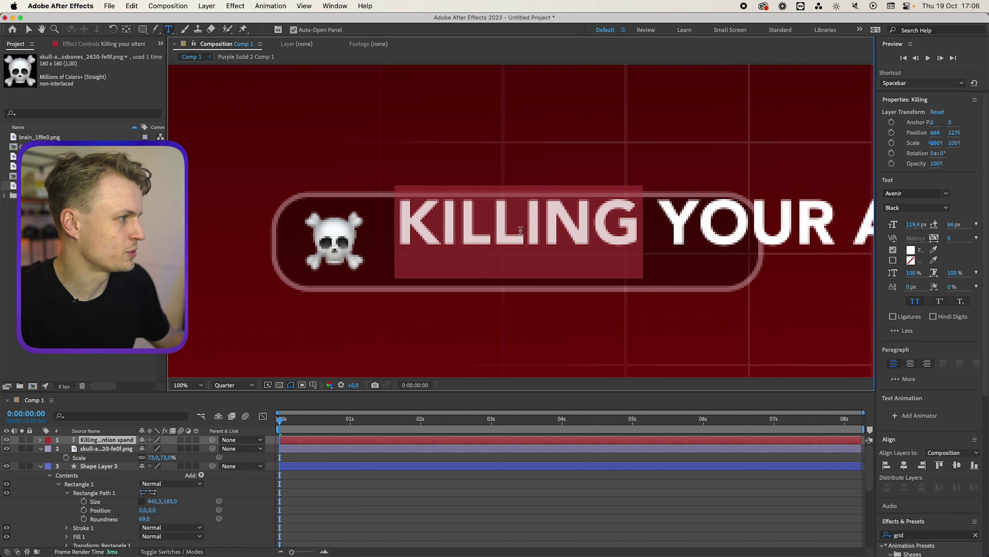
pyautogui.click(946, 211)
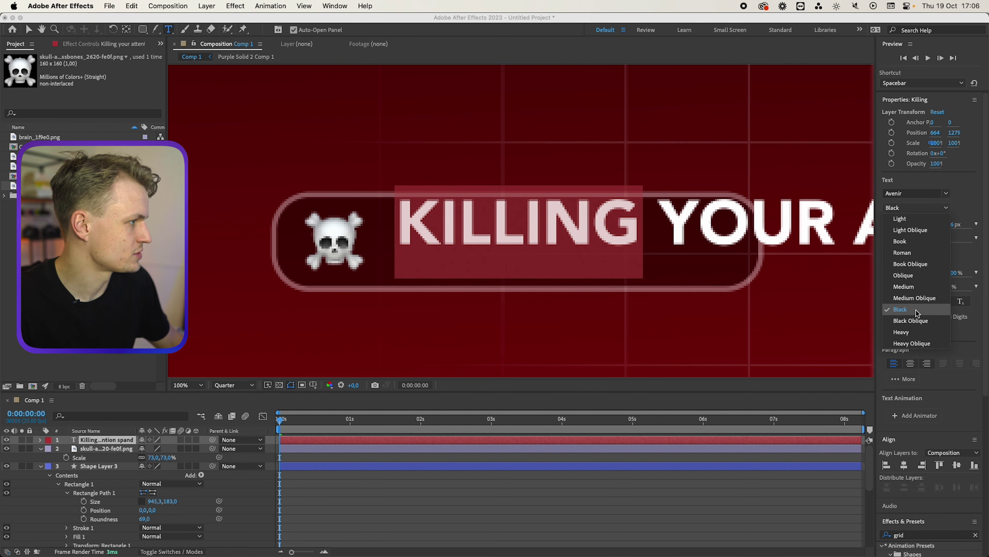
pyautogui.click(902, 332)
pyautogui.scroll(-2, 497, 240)
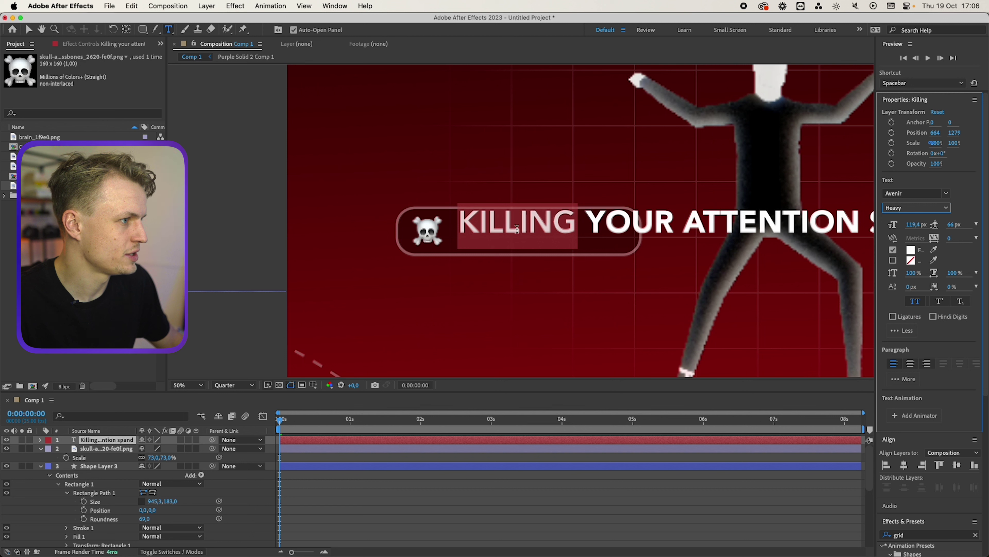
# Step: Set the words "your attention spand" in the label text to the Avenir Light font style
pyautogui.moveTo(583, 222); pyautogui.dragTo(915, 225)
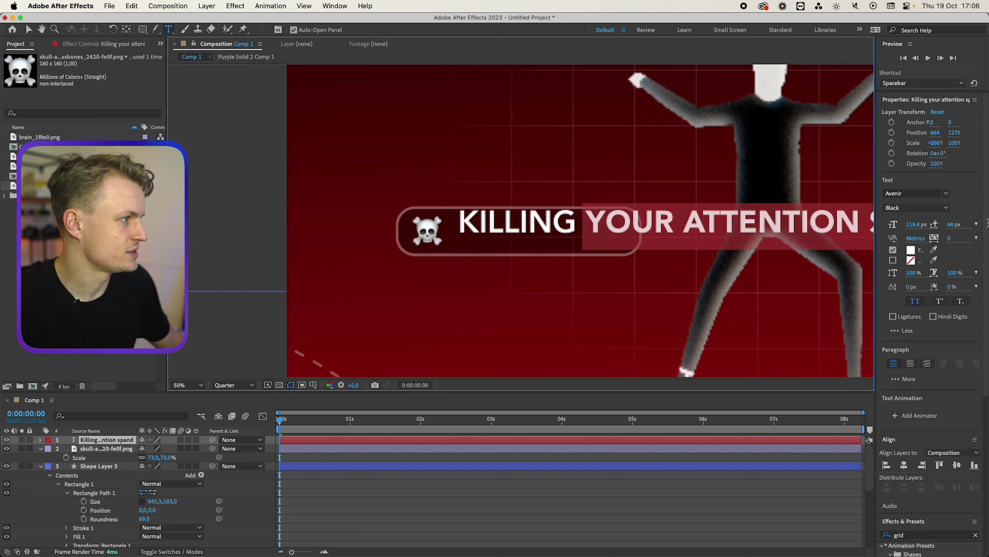
pyautogui.click(916, 208)
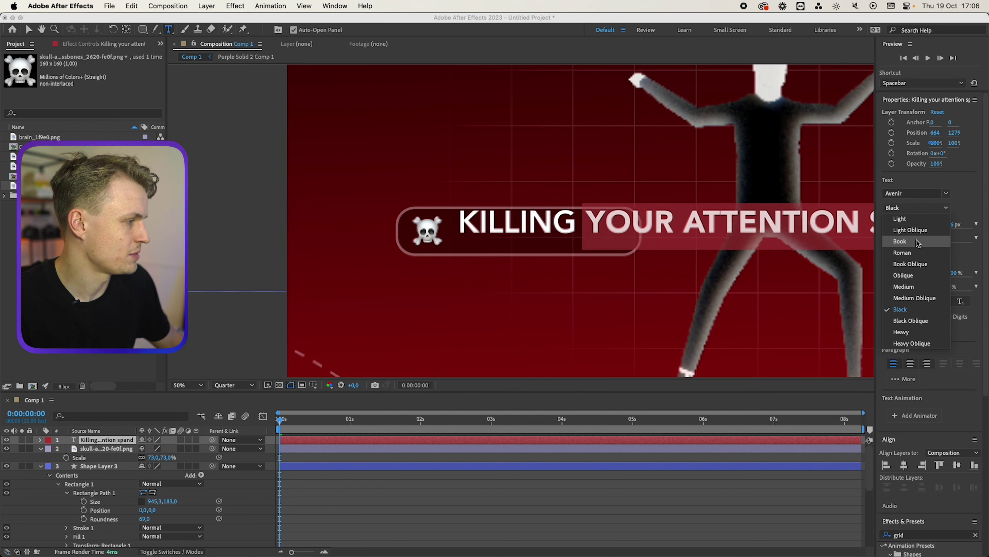
pyautogui.click(917, 241)
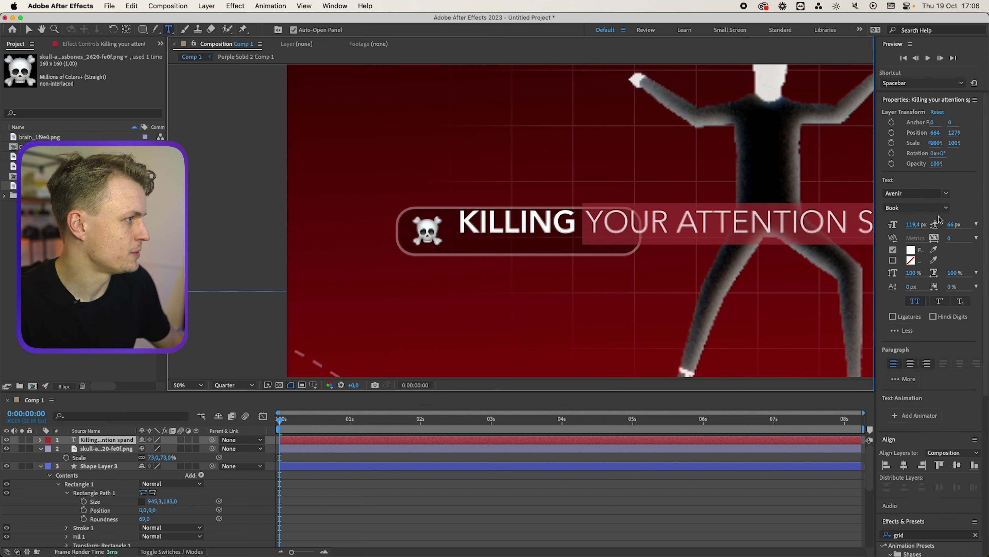
pyautogui.click(934, 207)
pyautogui.click(920, 219)
# Step: Reduce the font size of the whole label text and correct its last word to "span"
pyautogui.click(627, 258)
pyautogui.press('super+a')
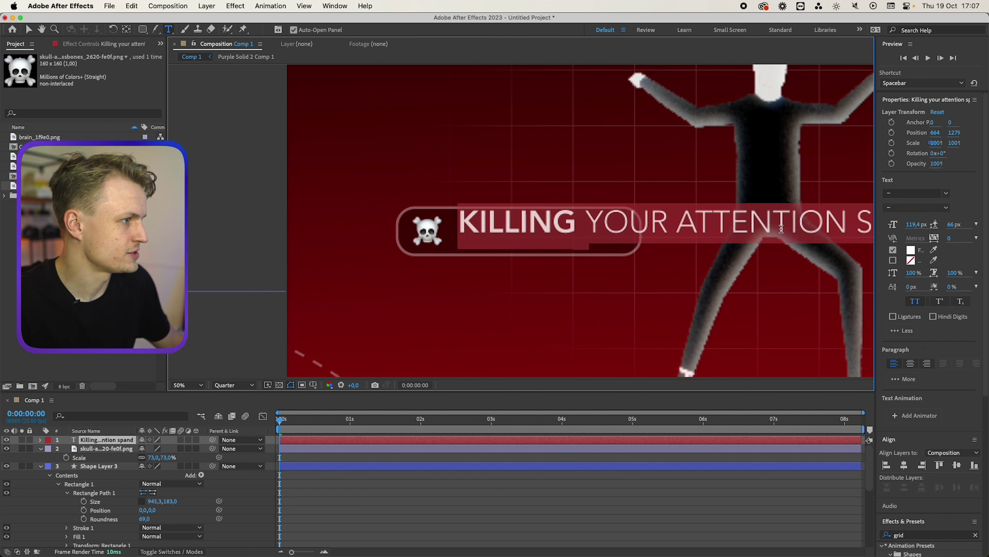
pyautogui.moveTo(906, 232); pyautogui.dragTo(876, 228)
pyautogui.click(687, 228)
pyautogui.press('BackSpace')
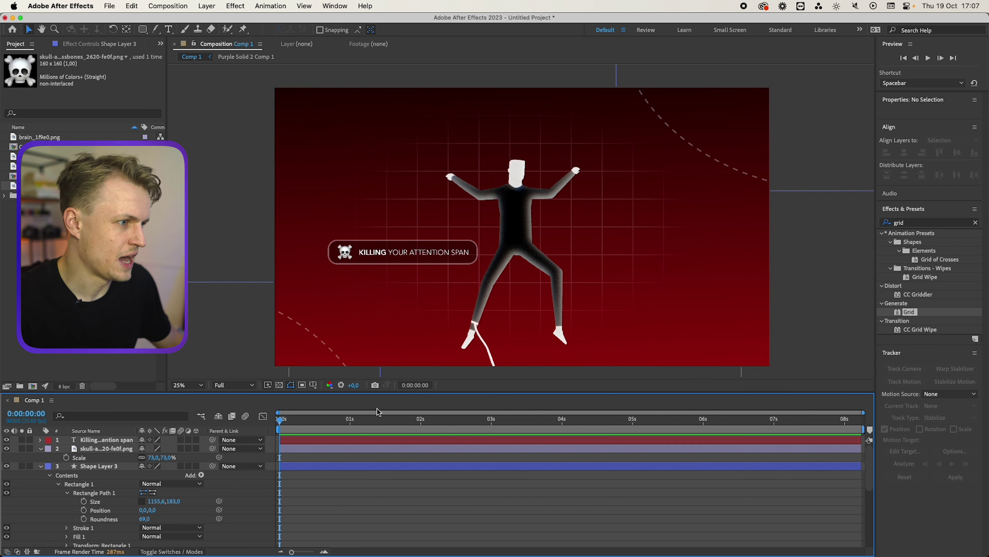
# Step: Duplicate the label's text, skull and rounded box twice, placing one copy above the figure and one beside its right leg
pyautogui.click(102, 448)
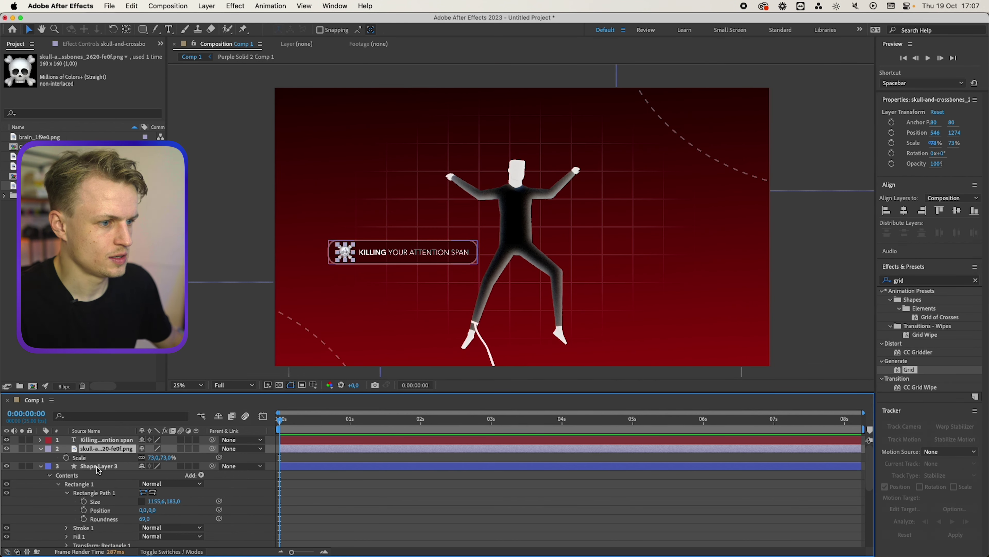
pyautogui.click(97, 466)
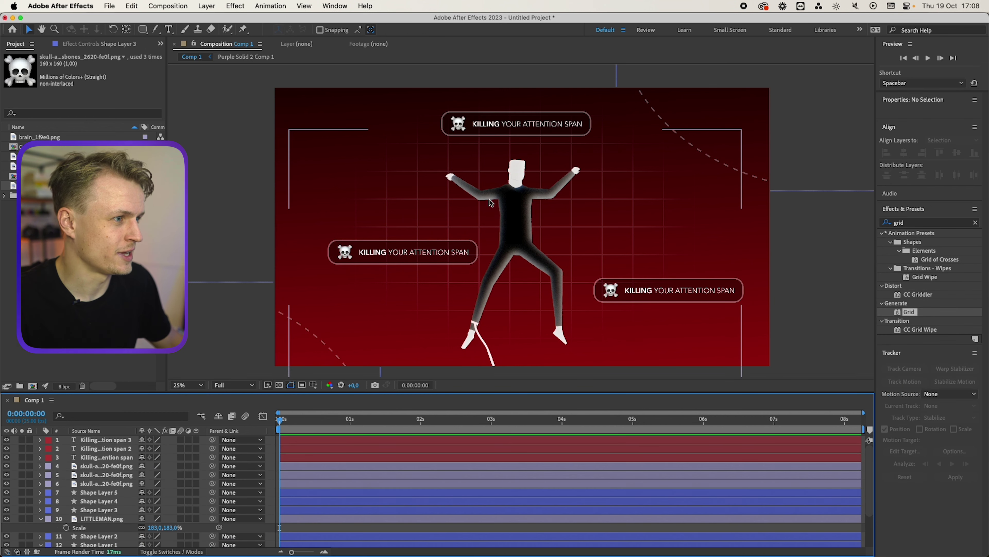
pyautogui.press('h')
pyautogui.moveTo(520, 169); pyautogui.dragTo(559, 176)
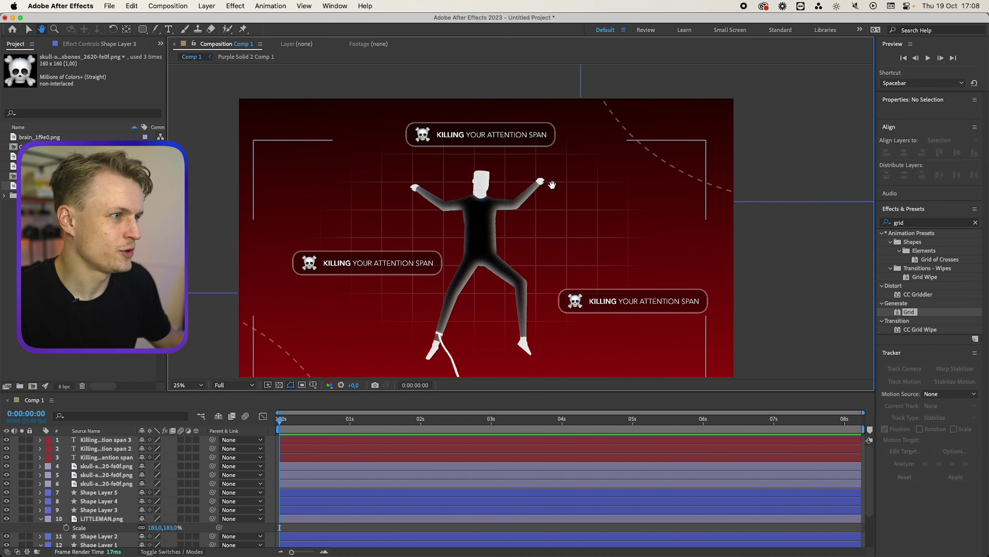
pyautogui.press('v')
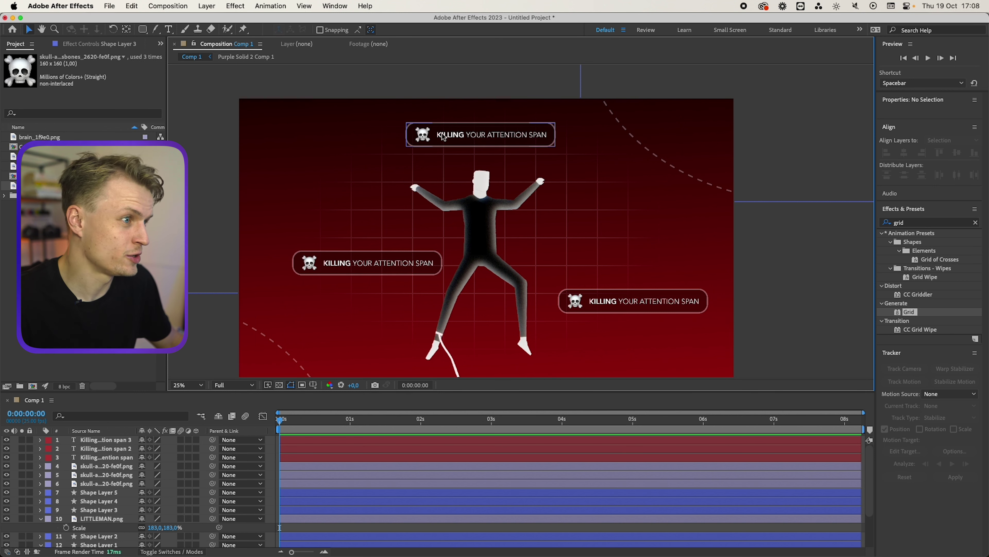
pyautogui.click(496, 136)
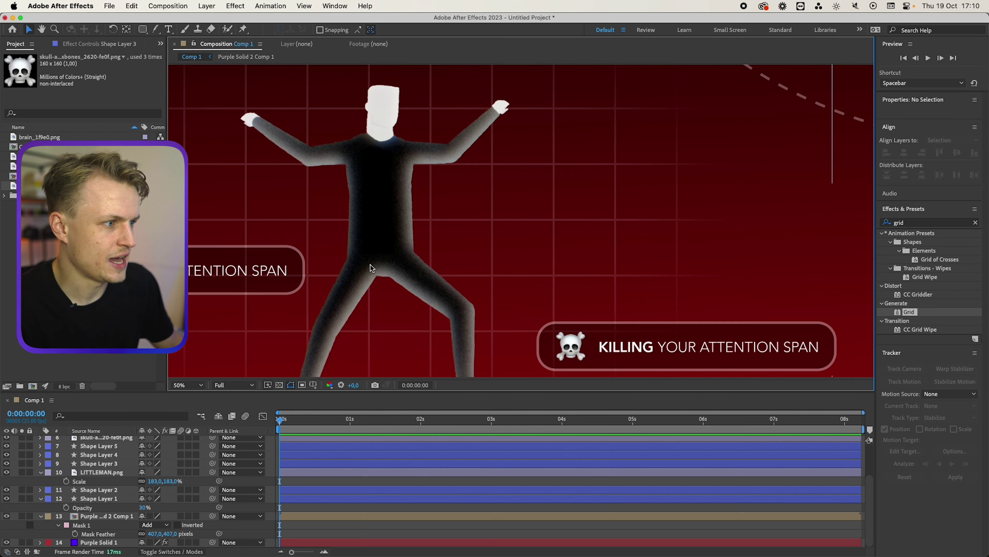
# Step: Fade in the left label's rounded box by keyframing its opacity from 0% at 0:00:01:10 to 34% at 0:00:01:17
pyautogui.moveTo(680, 249); pyautogui.dragTo(704, 232)
pyautogui.scroll(1, 705, 232)
pyautogui.moveTo(620, 250); pyautogui.dragTo(599, 240)
pyautogui.click(594, 277)
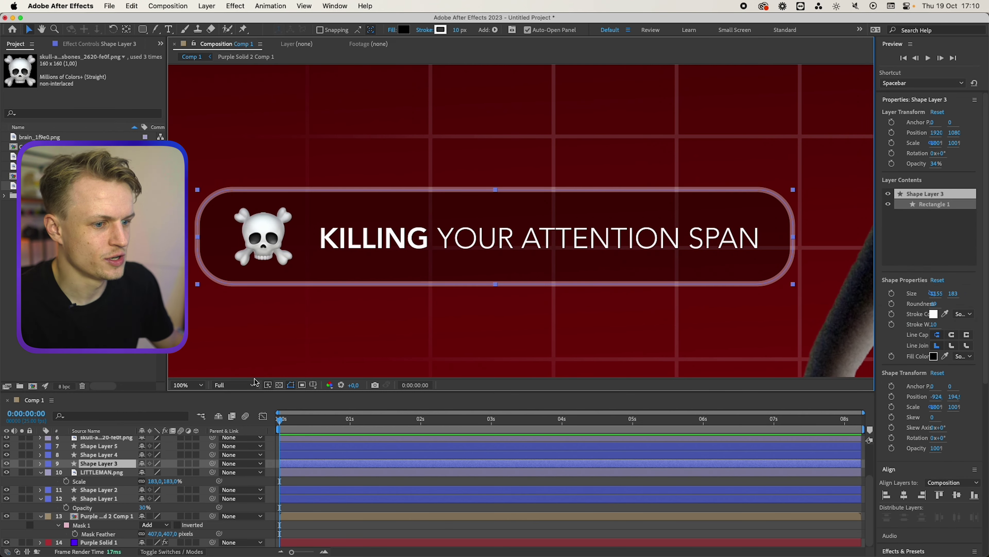
pyautogui.press('t')
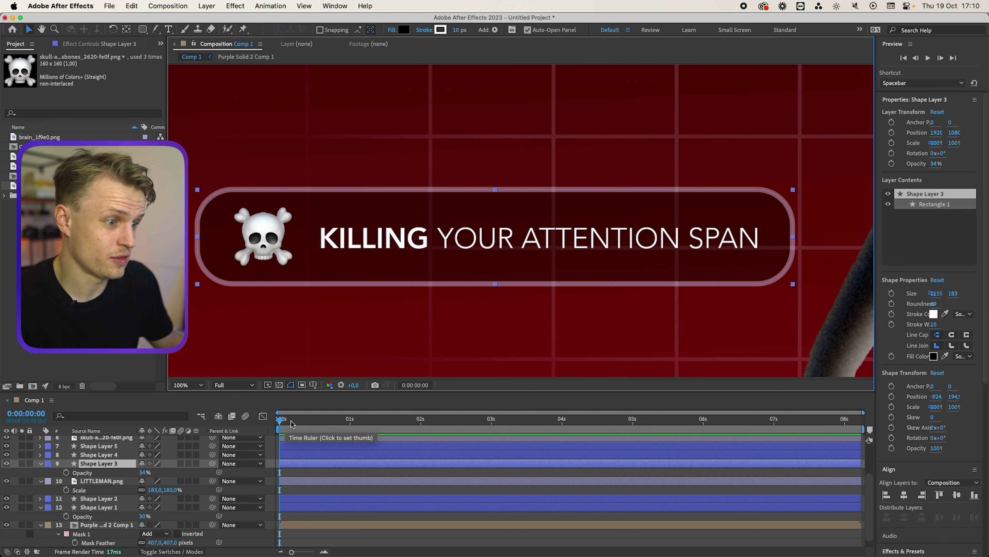
pyautogui.click(351, 421)
pyautogui.moveTo(367, 421)
pyautogui.mouseDown()
pyautogui.moveTo(376, 436)
pyautogui.moveTo(369, 427)
pyautogui.moveTo(378, 427)
pyautogui.mouseUp()
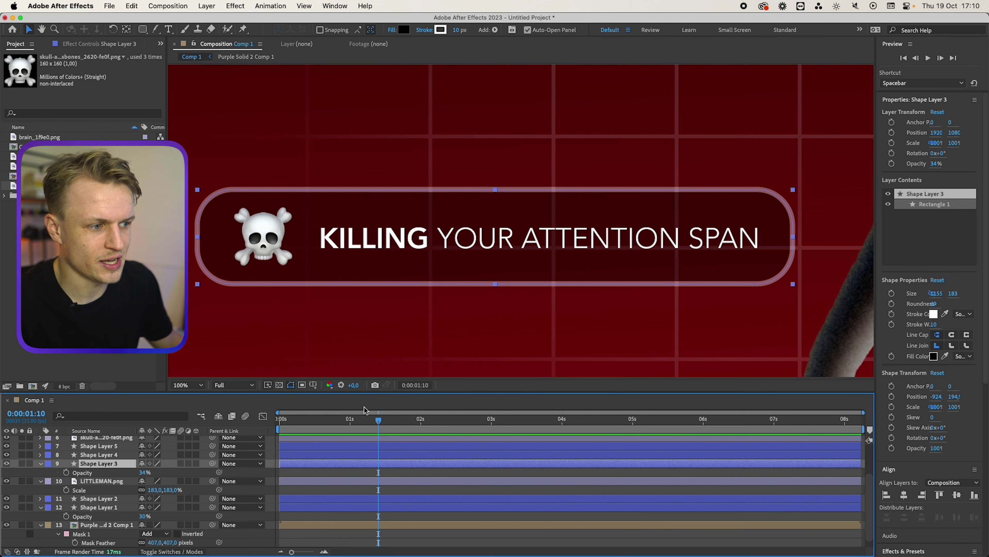
pyautogui.click(66, 472)
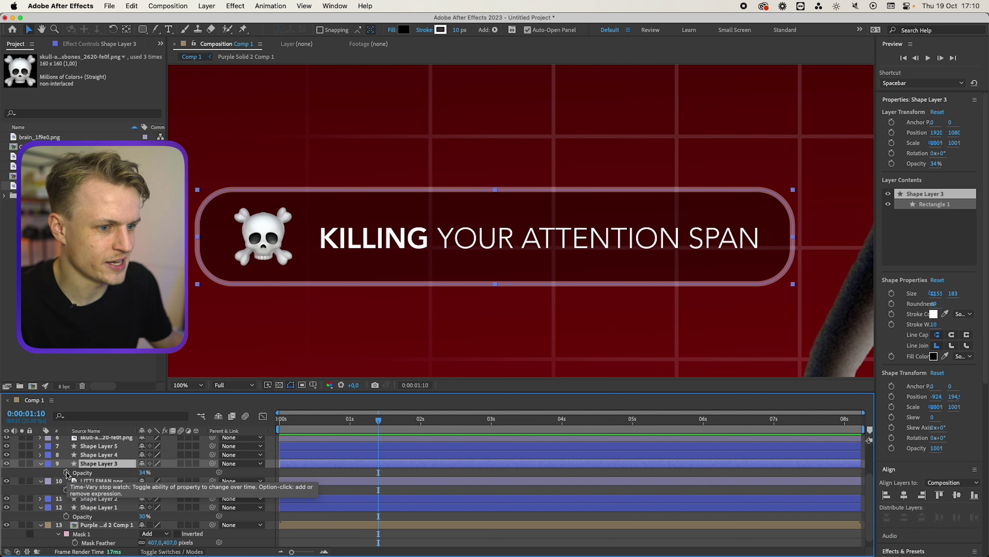
pyautogui.moveTo(378, 472); pyautogui.dragTo(398, 472)
pyautogui.moveTo(145, 472); pyautogui.dragTo(117, 472)
pyautogui.moveTo(379, 421)
pyautogui.mouseDown()
pyautogui.moveTo(398, 422)
pyautogui.moveTo(381, 425)
pyautogui.mouseUp()
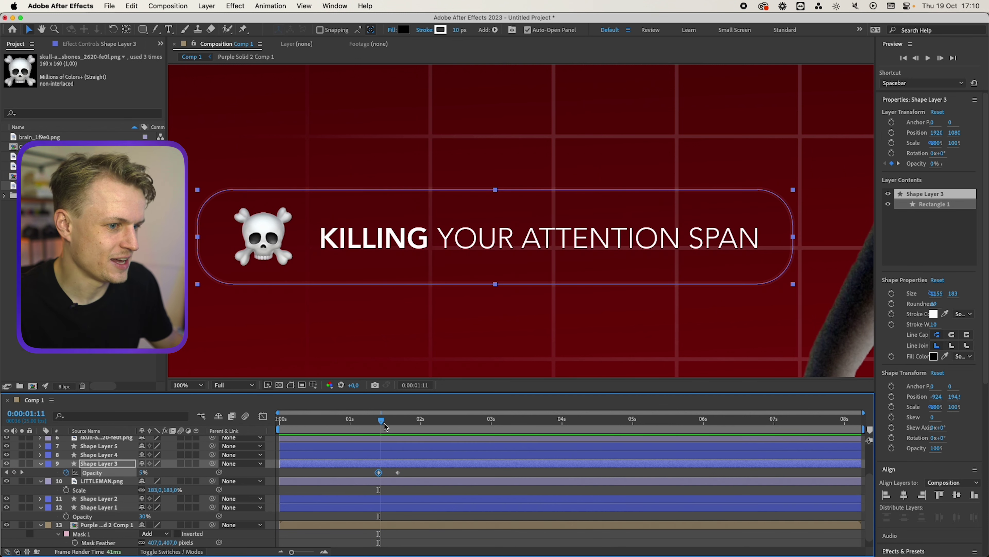
# Step: Move the left label's skull layer directly above Shape Layer 3 in the layer stack
pyautogui.scroll(3, 123, 438)
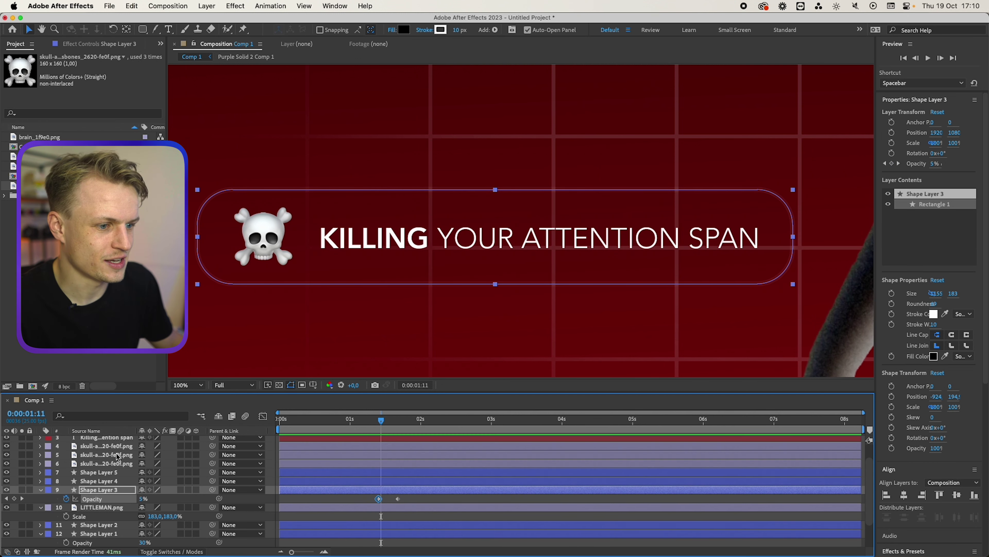
pyautogui.click(116, 464)
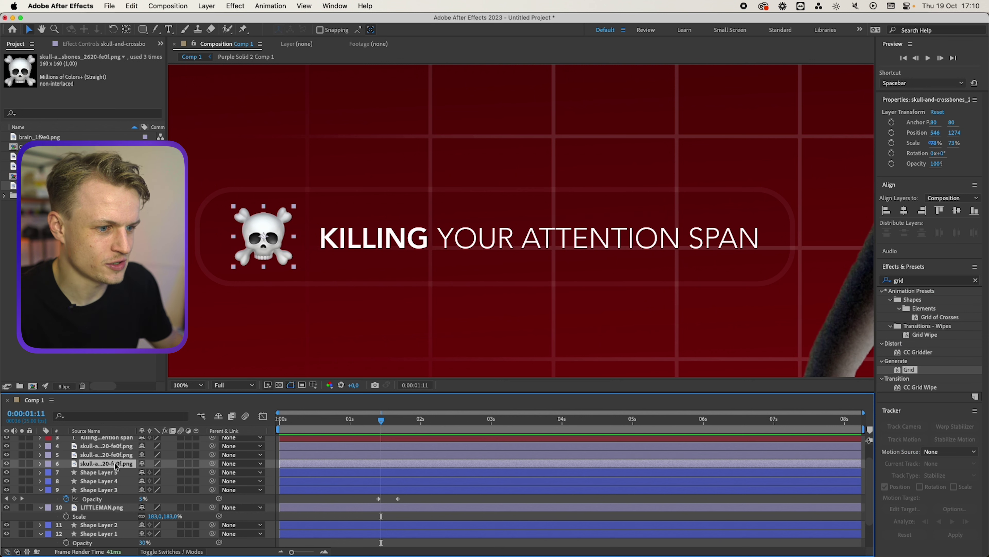
pyautogui.moveTo(116, 463); pyautogui.dragTo(115, 485)
# Step: Keyframe the left skull's scale from 48% at 0:00:01:11 to 73% at 0:00:01:20
pyautogui.press('s')
pyautogui.press('j')
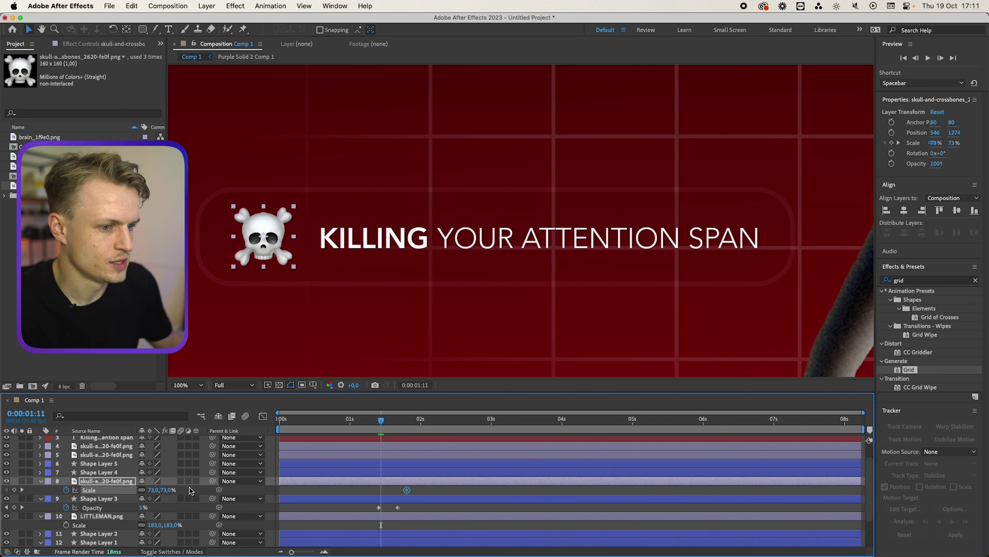
pyautogui.moveTo(154, 490); pyautogui.dragTo(140, 490)
pyautogui.press('=')
pyautogui.press('=')
pyautogui.moveTo(510, 487); pyautogui.dragTo(489, 493)
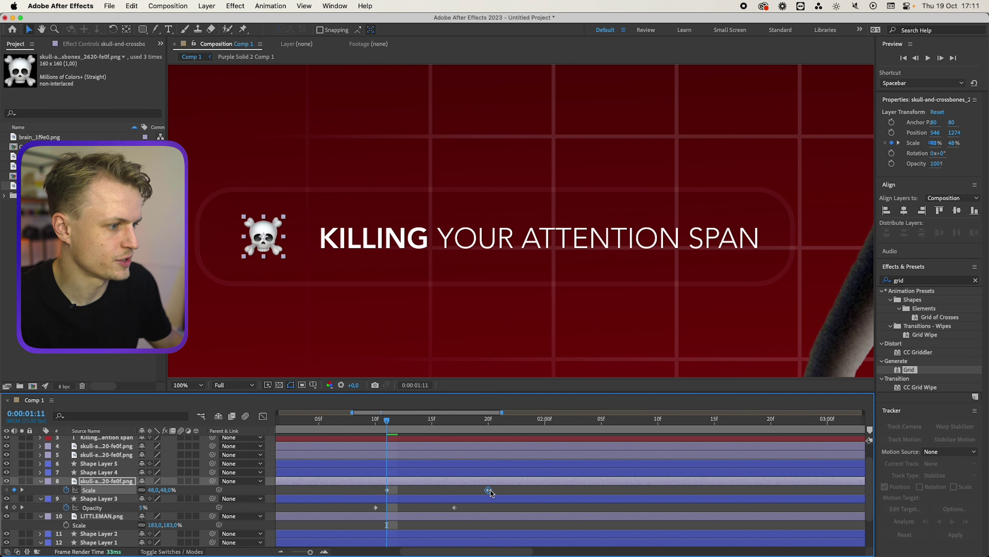
# Step: Apply Easy Ease to the left skull's final scale keyframe and deselect it
pyautogui.rightClick(490, 492)
pyautogui.moveTo(538, 549)
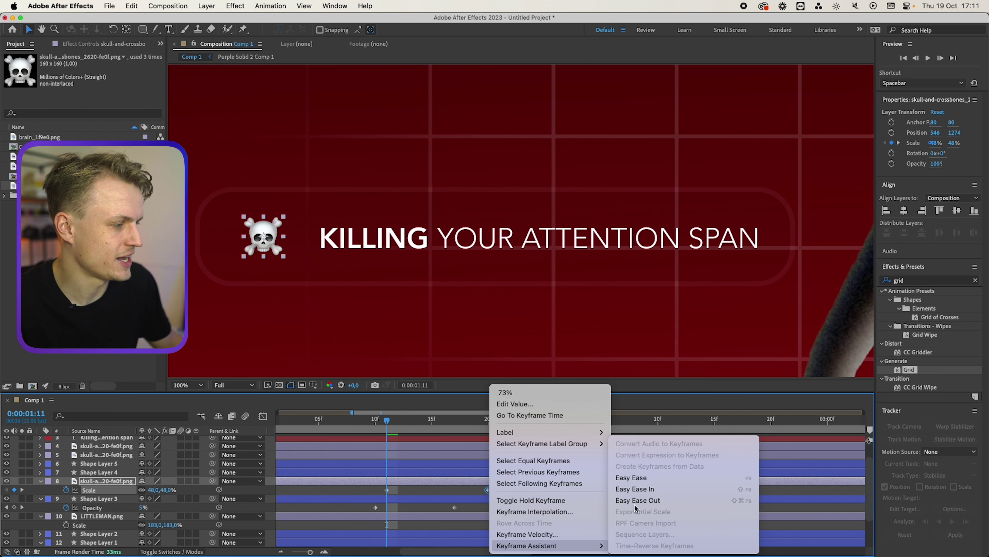
pyautogui.click(649, 477)
pyautogui.click(567, 482)
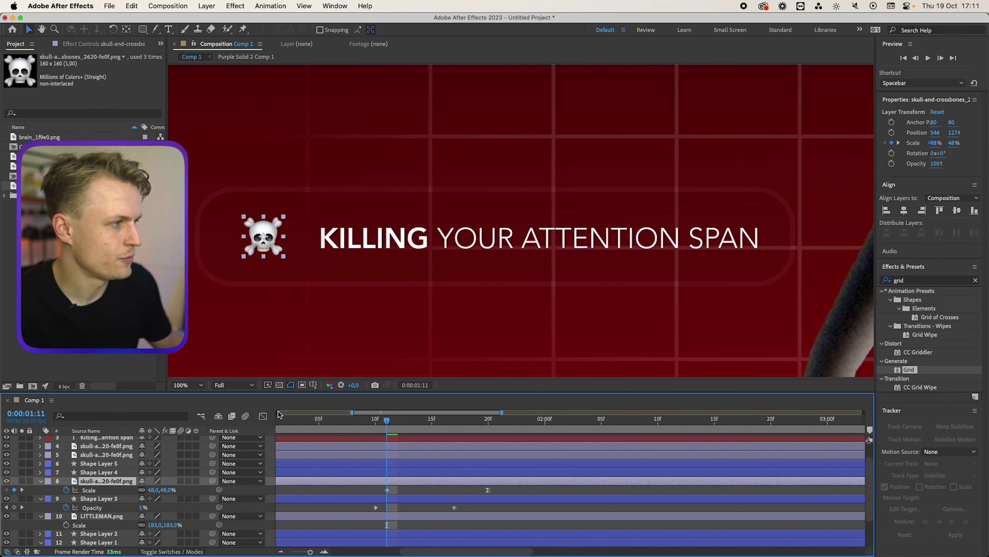
# Step: Find the Gaussian Blur effect by searching for "blur" and apply it to the left label's skull layer
pyautogui.click(932, 280)
pyautogui.write('blur')
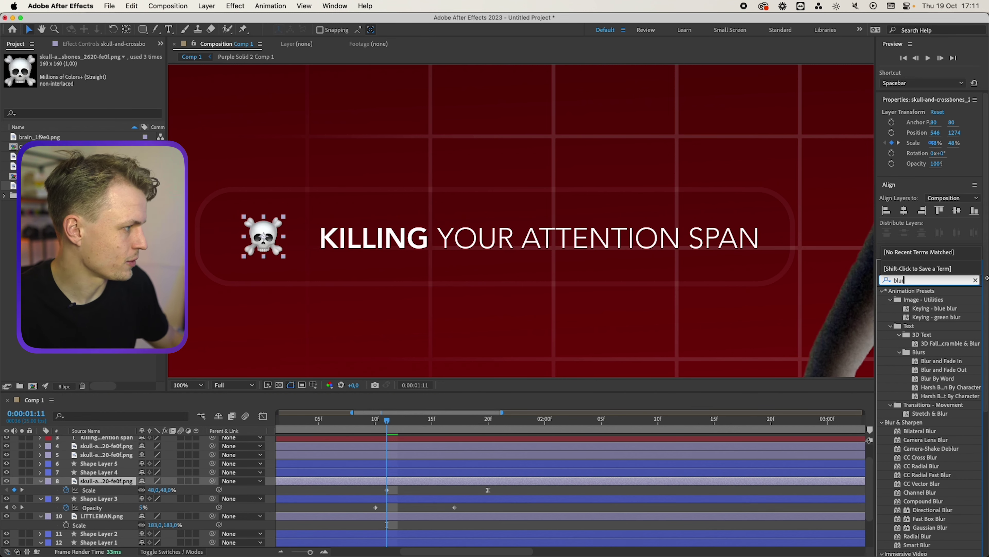
pyautogui.scroll(-5, 923, 359)
pyautogui.doubleClick(931, 318)
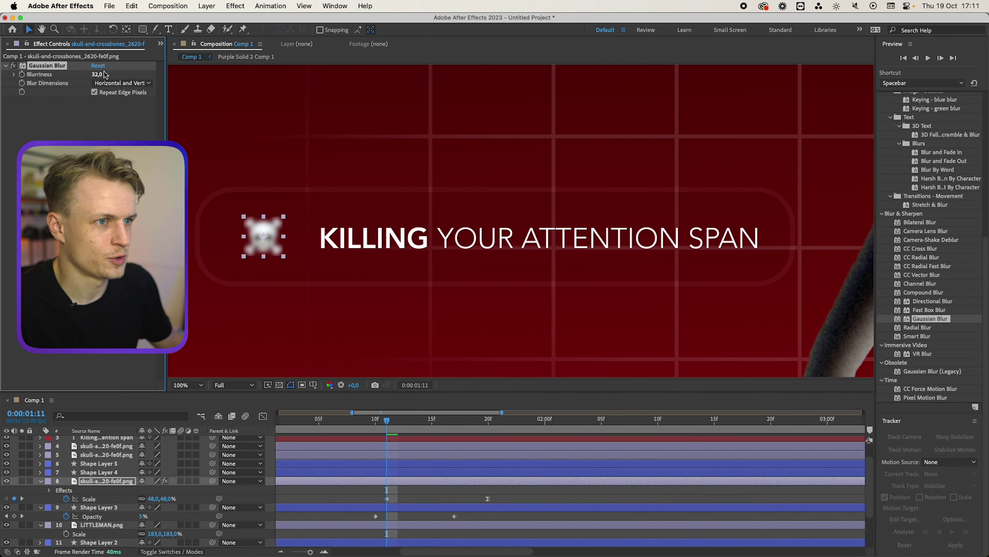
# Step: Keyframe the skull's blurriness from 50 at 0:00:01:11 to 0 at 0:00:01:20, with Repeat Edge Pixels off, and preview it
pyautogui.moveTo(94, 74); pyautogui.dragTo(99, 78)
pyautogui.press('Return')
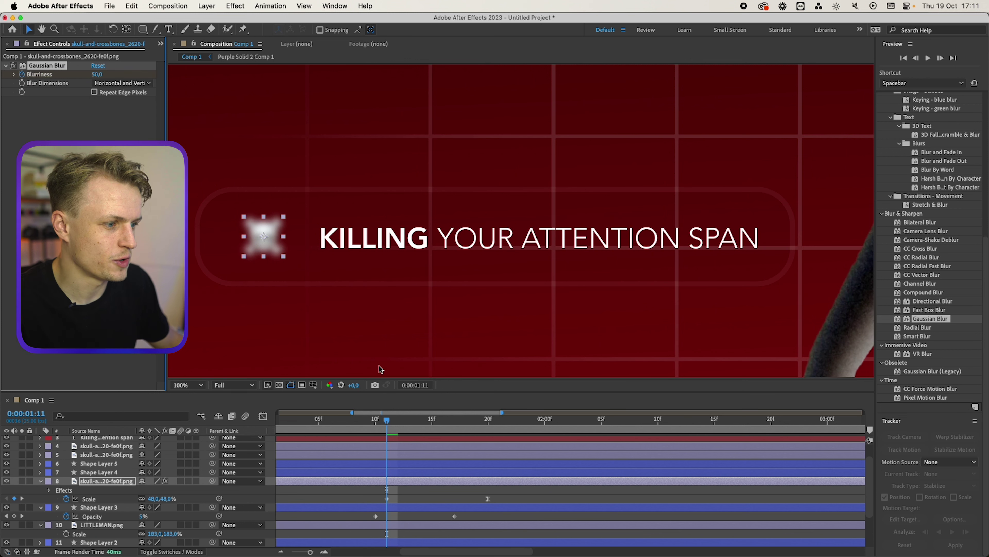
pyautogui.click(488, 421)
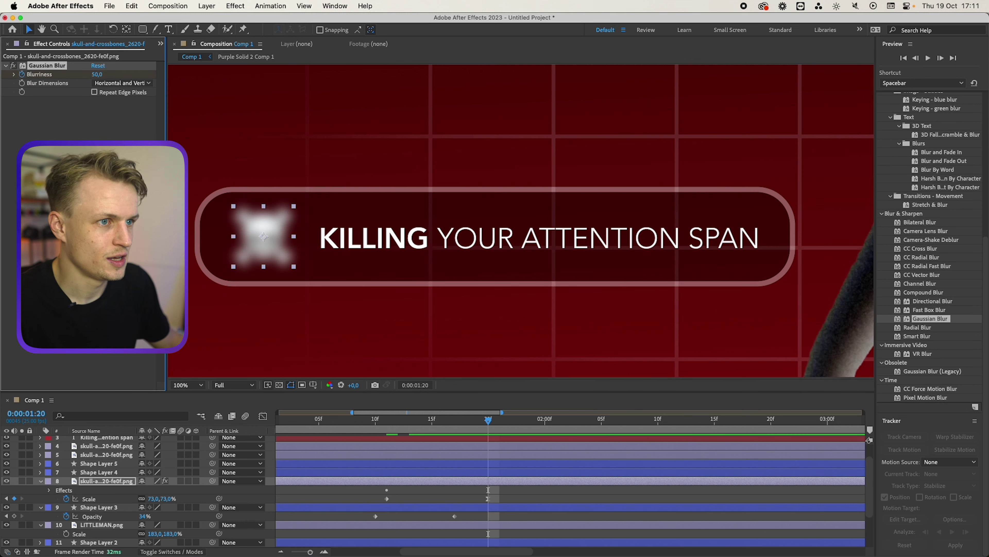
pyautogui.write('0')
pyautogui.press('Return')
pyautogui.moveTo(414, 421); pyautogui.dragTo(353, 421)
pyautogui.click(429, 499)
pyautogui.press('space')
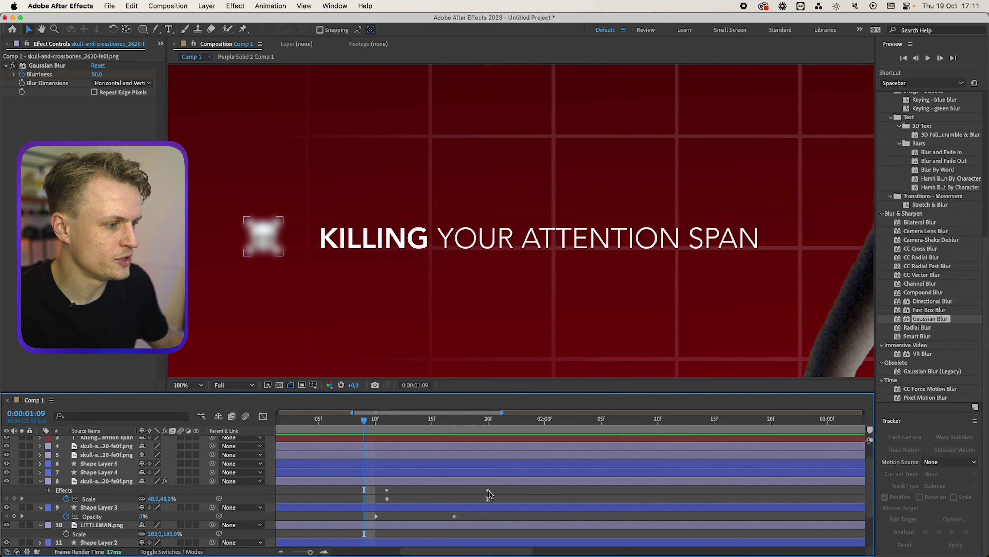
# Step: Reveal the skull layer's animated properties, apply Easy Ease to its final Blurriness keyframe and preview the animation
pyautogui.rightClick(488, 490)
pyautogui.moveTo(504, 490); pyautogui.dragTo(480, 486)
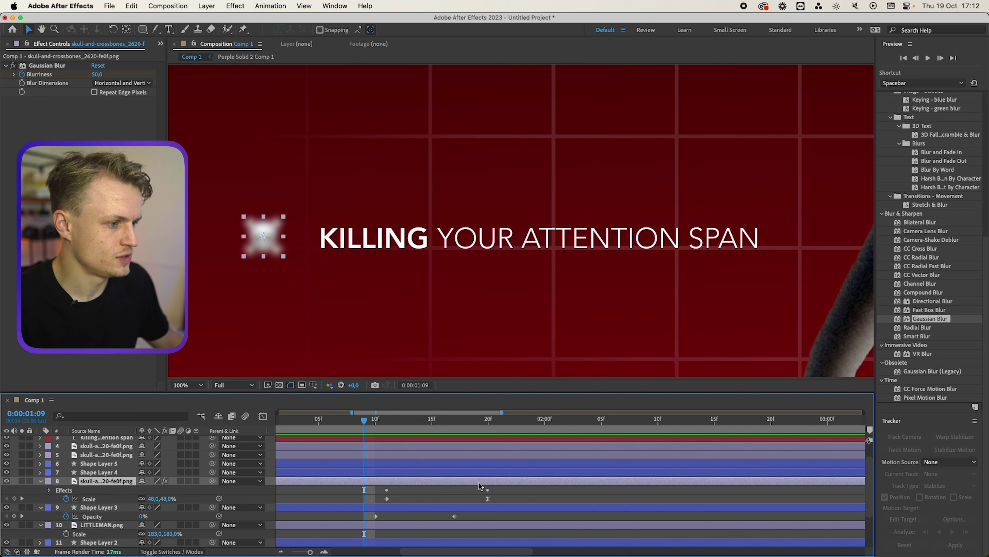
pyautogui.press('u')
pyautogui.click(487, 498)
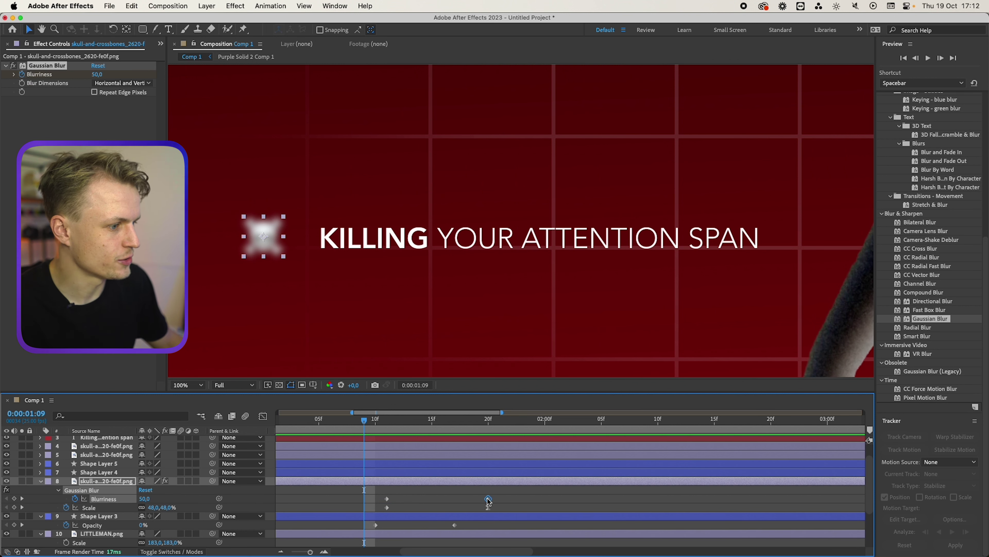
pyautogui.rightClick(487, 498)
pyautogui.moveTo(522, 546)
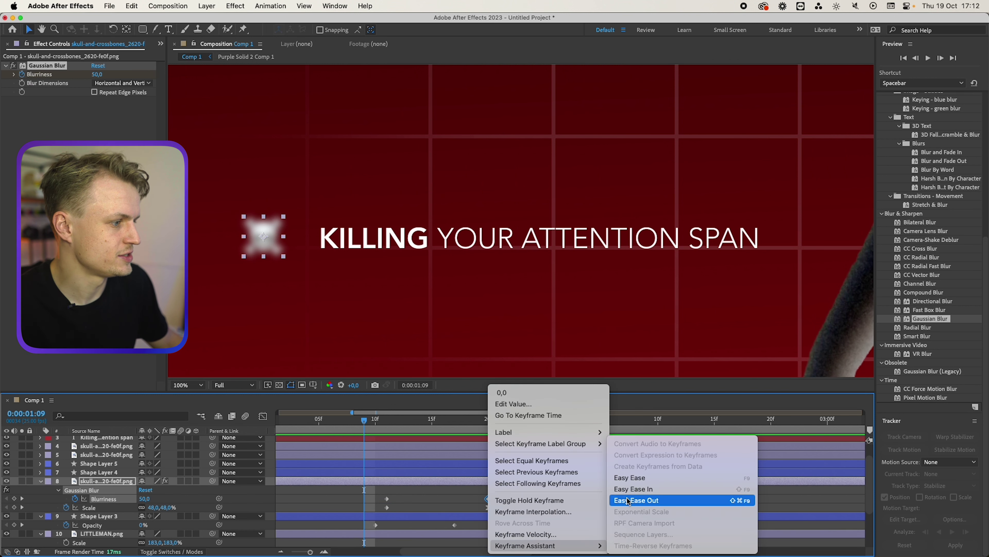
pyautogui.click(634, 478)
pyautogui.press('space')
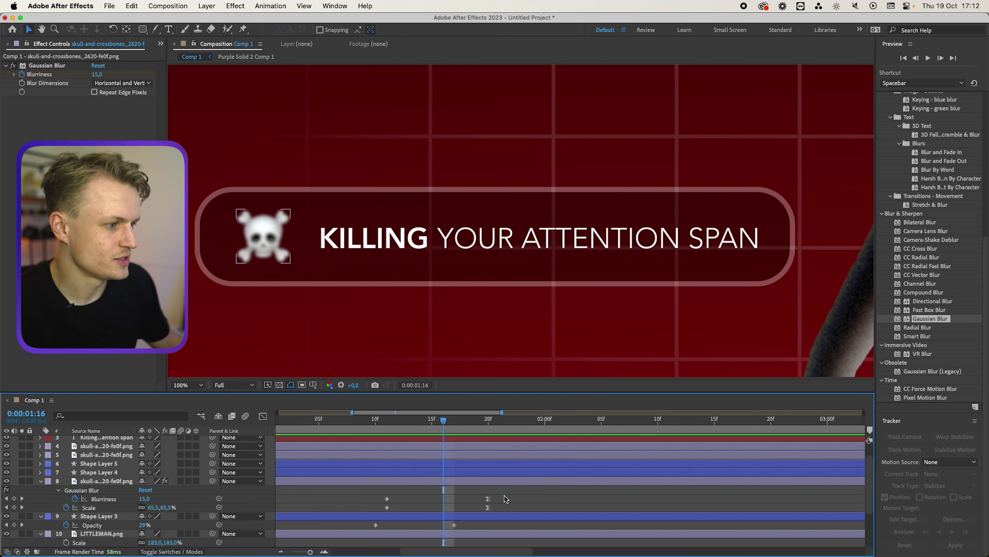
# Step: Extend the incoming ease of the skull's final scale keyframe in the speed graph so the scaling slows gradually
pyautogui.click(488, 507)
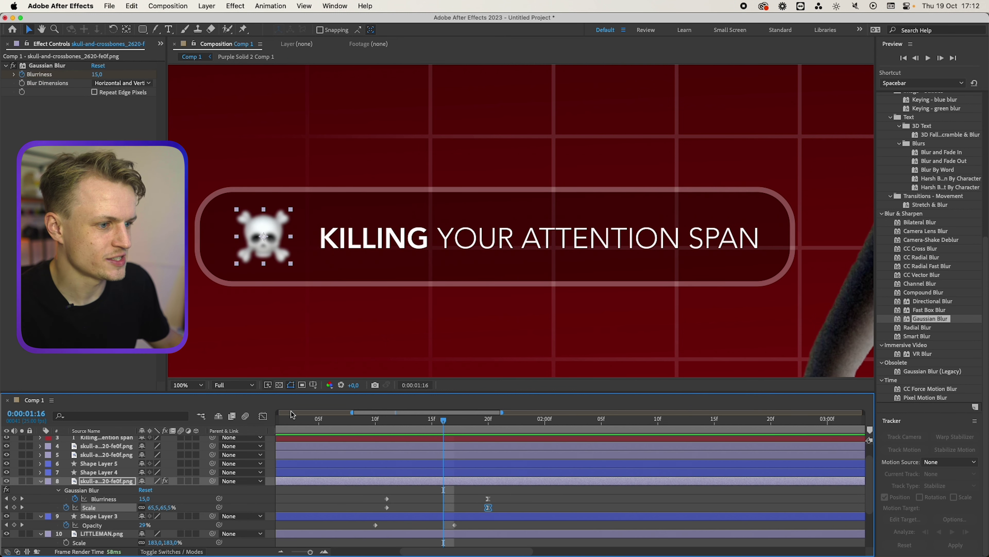
pyautogui.hotkey('shift', 'F3')
pyautogui.moveTo(471, 524); pyautogui.dragTo(439, 524)
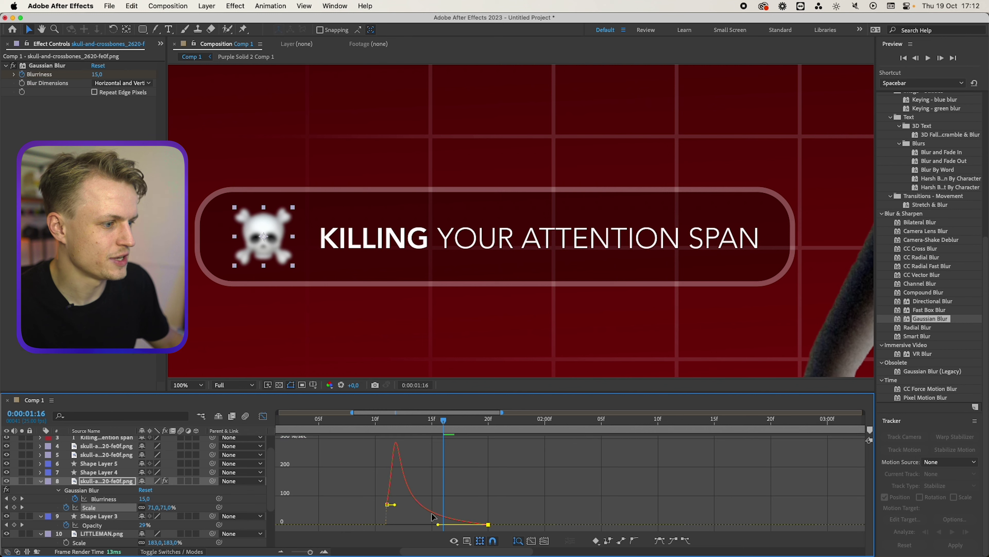
# Step: Keyframe the left skull's opacity from 0% at 0:00:01:11 to 100% at 0:00:01:14 and preview it
pyautogui.hotkey('shift', 'F3')
pyautogui.moveTo(442, 422); pyautogui.dragTo(386, 422)
pyautogui.press('t')
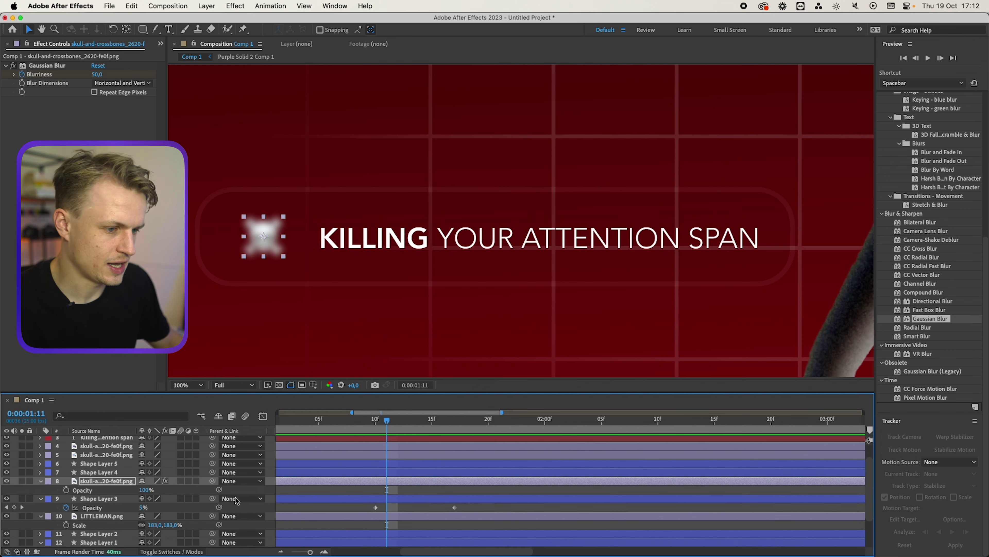
pyautogui.click(66, 490)
pyautogui.moveTo(387, 490); pyautogui.dragTo(420, 490)
pyautogui.moveTo(144, 490); pyautogui.dragTo(112, 490)
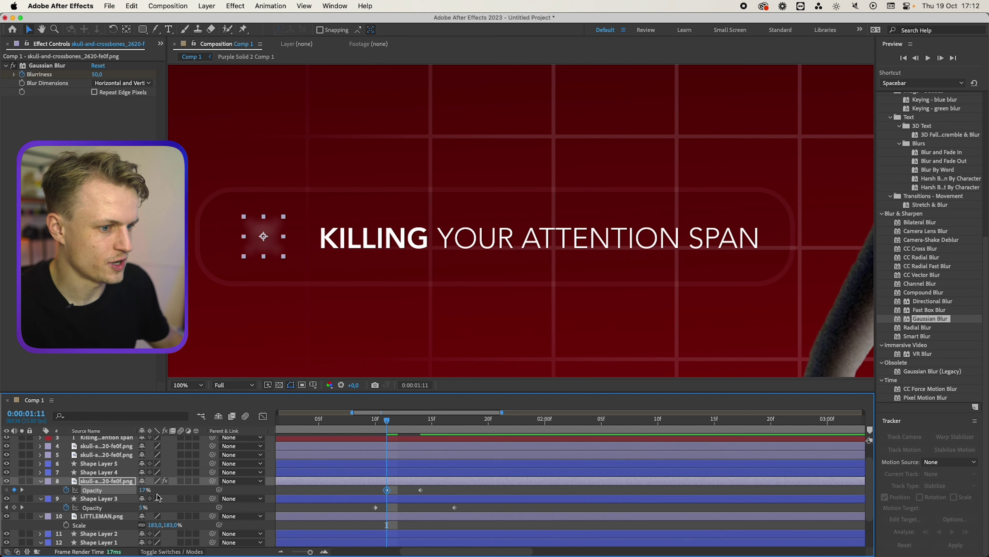
pyautogui.press('space')
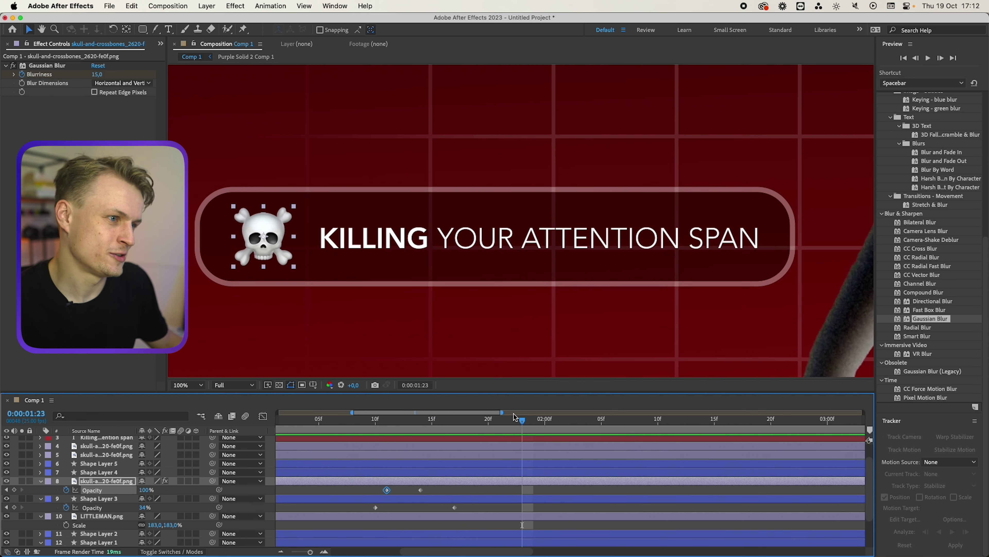
# Step: Add text animators to the left label's text layer for rotation, all transform properties and blur
pyautogui.scroll(1, 125, 459)
pyautogui.click(124, 459)
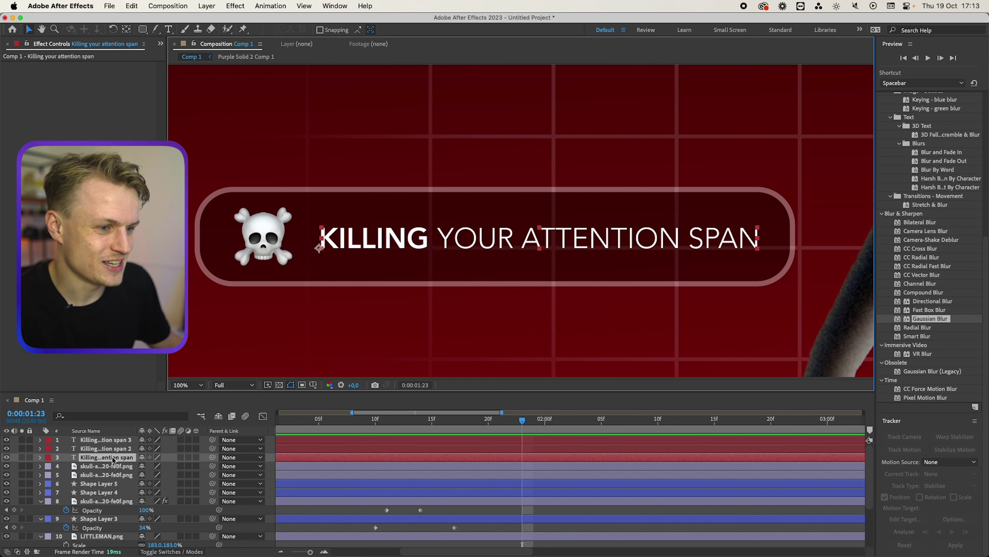
pyautogui.click(201, 466)
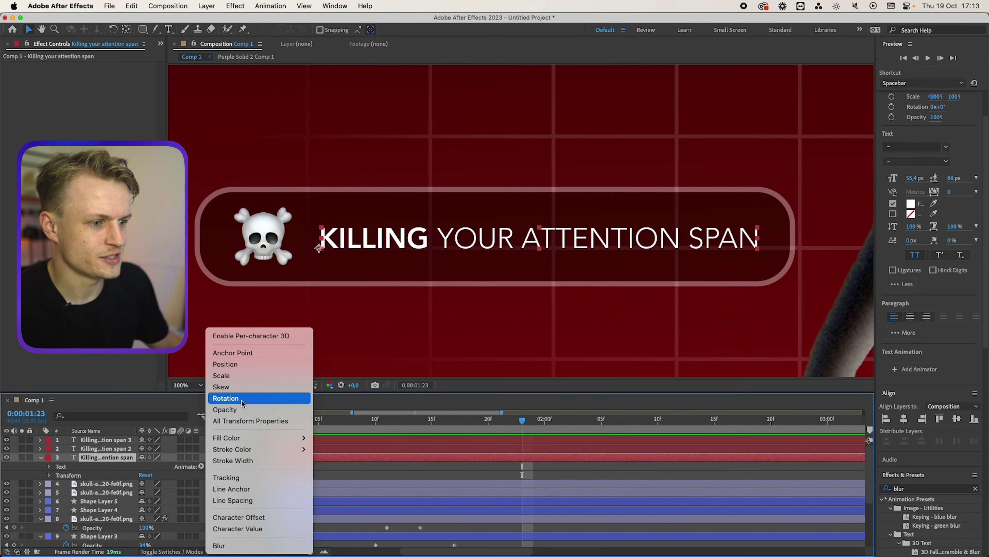
pyautogui.click(225, 397)
pyautogui.click(200, 466)
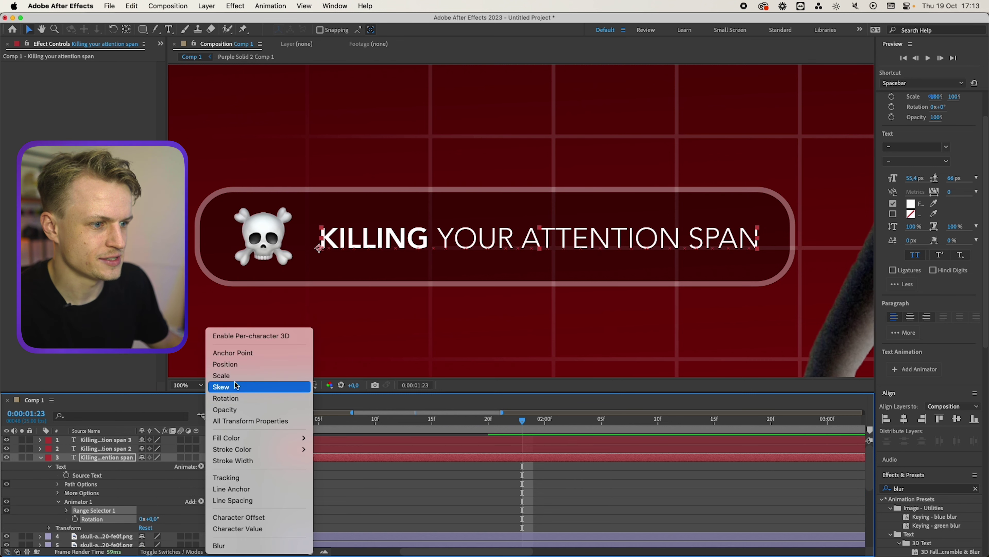
pyautogui.click(250, 420)
pyautogui.click(200, 455)
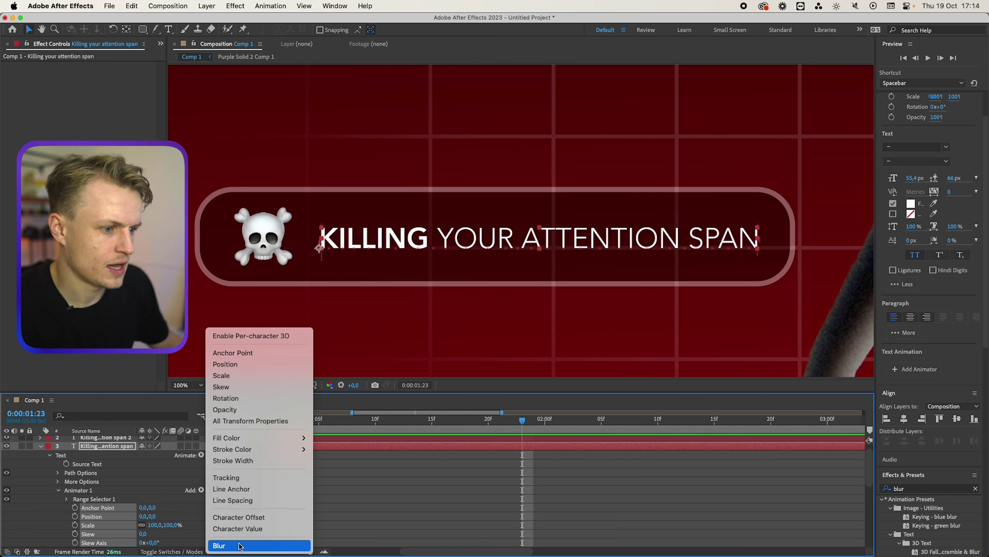
pyautogui.click(219, 545)
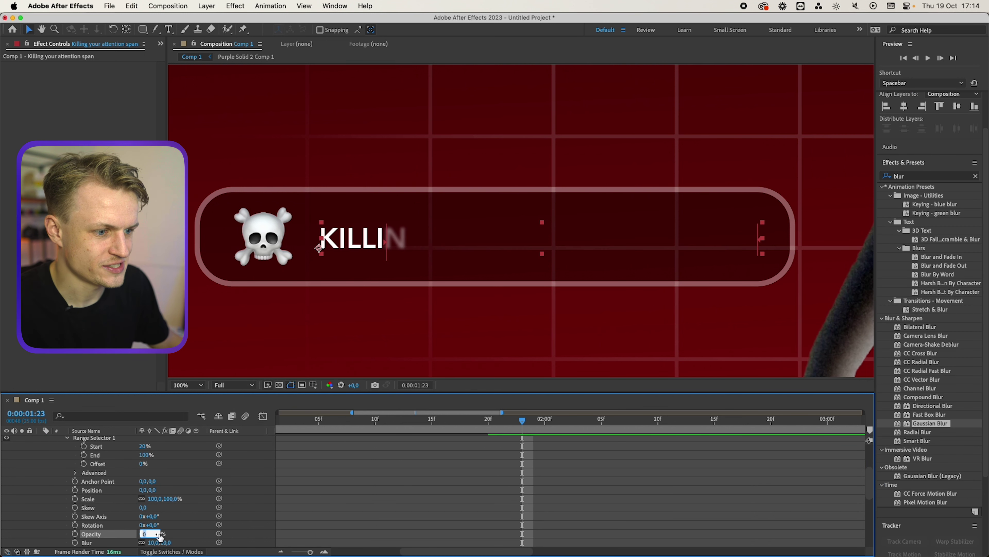
# Step: Set the text animator's opacity to 0%, rotation to 23.3° and blur to 22, scrubbing the range start to test the reveal
pyautogui.moveTo(144, 445)
pyautogui.mouseDown()
pyautogui.moveTo(134, 446)
pyautogui.moveTo(153, 448)
pyautogui.mouseUp()
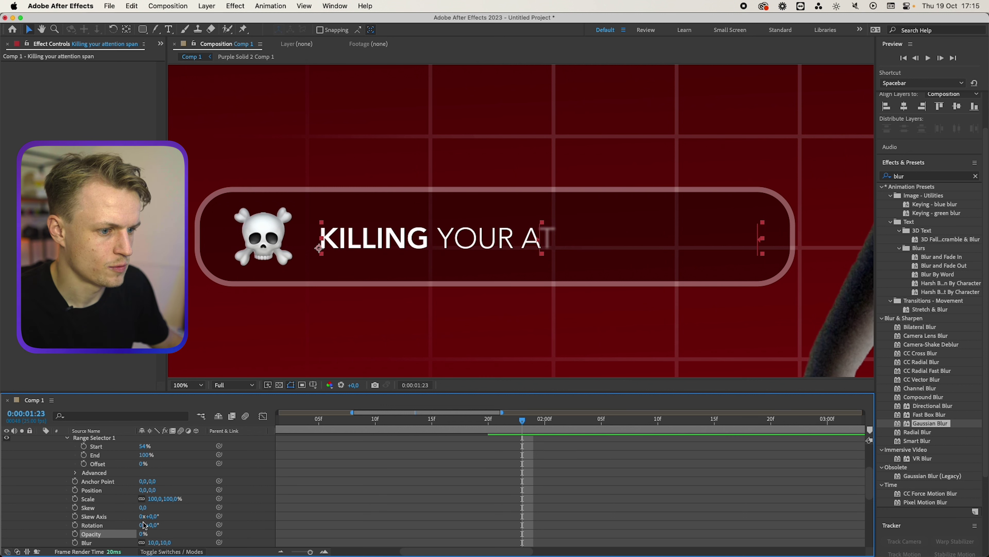
pyautogui.moveTo(151, 524); pyautogui.dragTo(162, 524)
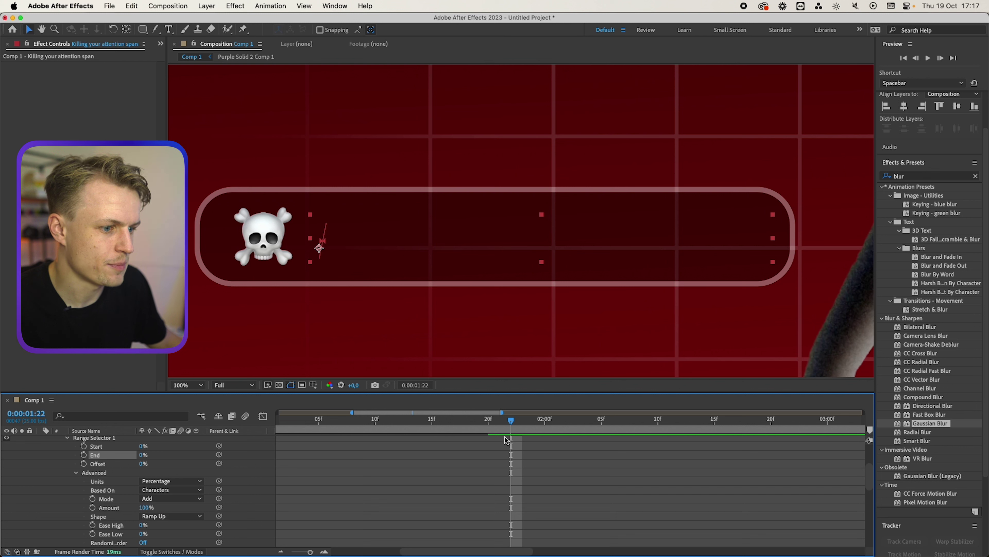
# Step: Keyframe the range selector's End and Offset from 0% at 0:00:01:20 to 100% at 0:00:02:05
pyautogui.click(83, 455)
pyautogui.click(84, 463)
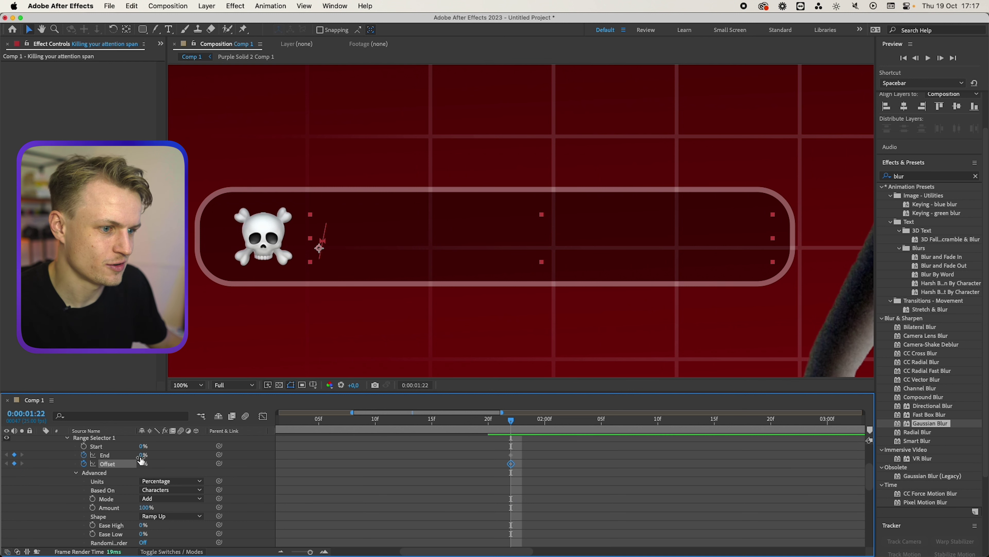
pyautogui.moveTo(529, 424); pyautogui.dragTo(488, 464)
pyautogui.moveTo(523, 425); pyautogui.dragTo(601, 425)
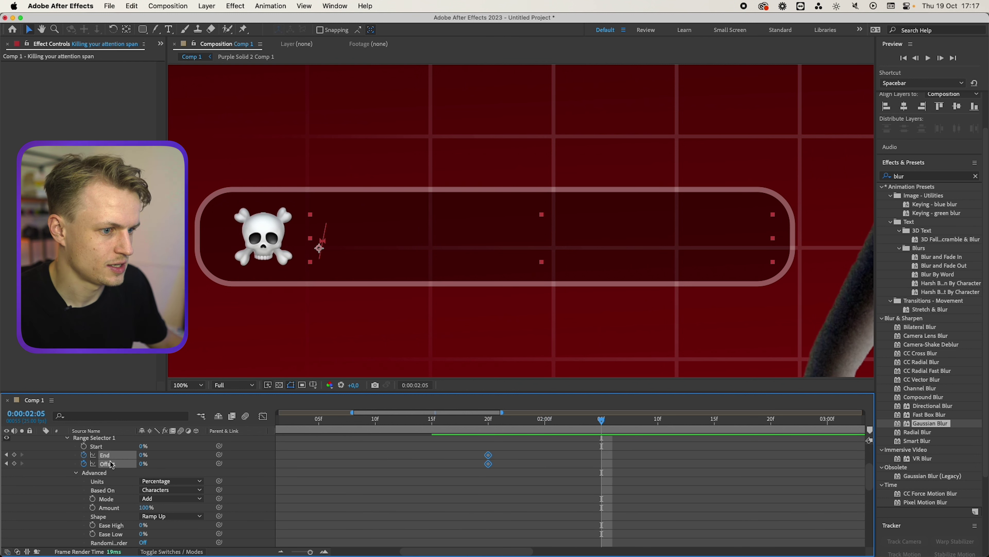
pyautogui.moveTo(141, 455); pyautogui.dragTo(234, 464)
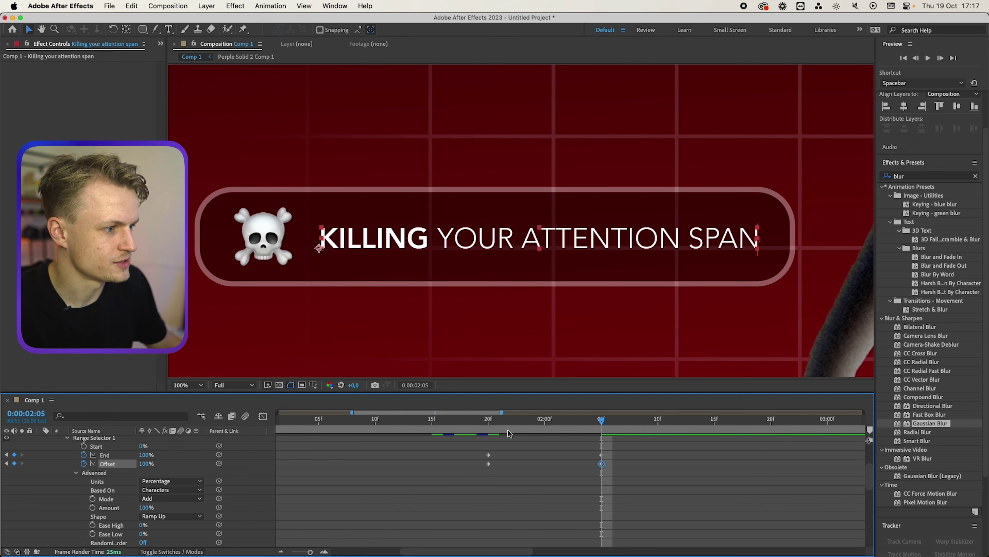
# Step: Apply Easy Ease to the End and Offset keyframes, move them to 0:00:01:16 and 0:00:02:17, and preview the text reveal
pyautogui.moveTo(658, 446); pyautogui.dragTo(443, 463)
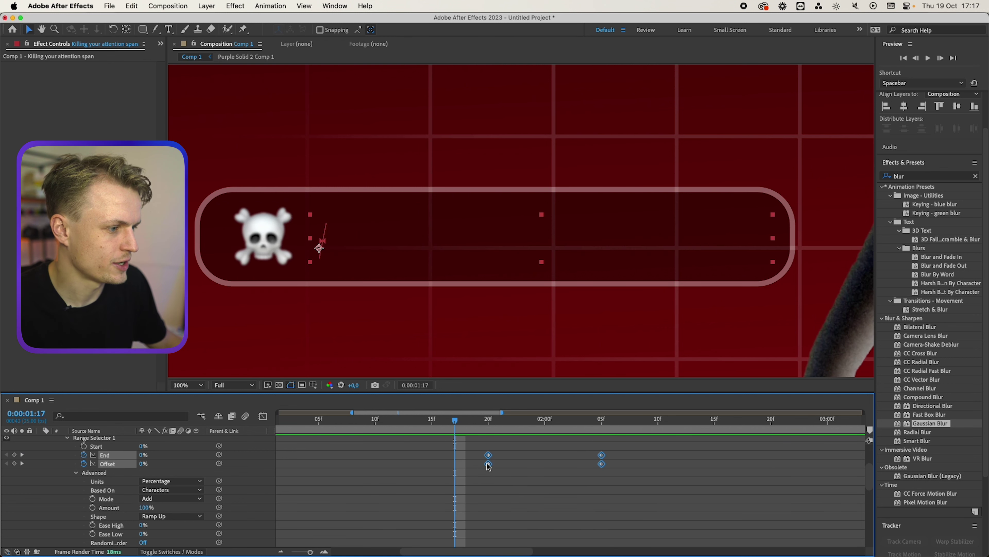
pyautogui.rightClick(489, 463)
pyautogui.moveTo(538, 542)
pyautogui.click(639, 476)
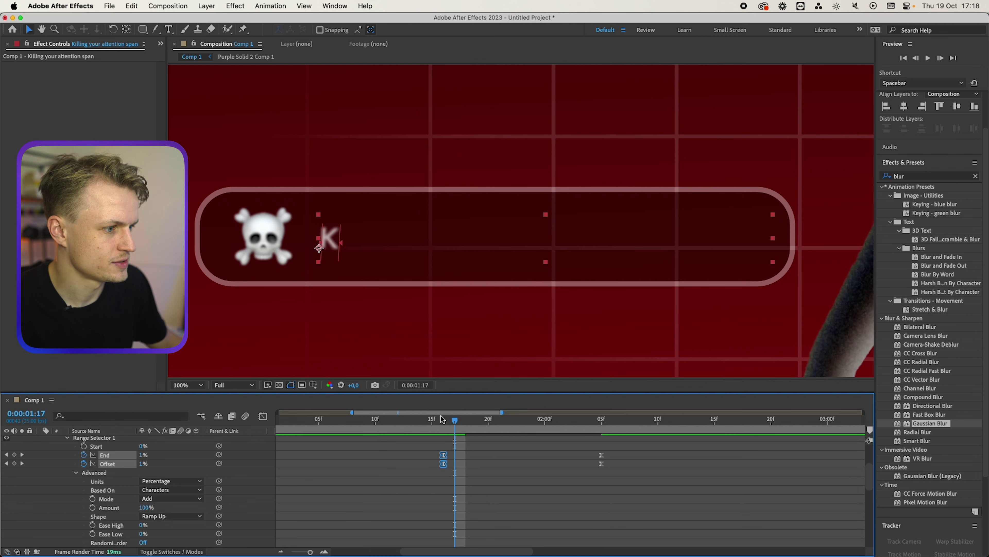
pyautogui.click(386, 421)
pyautogui.press('space')
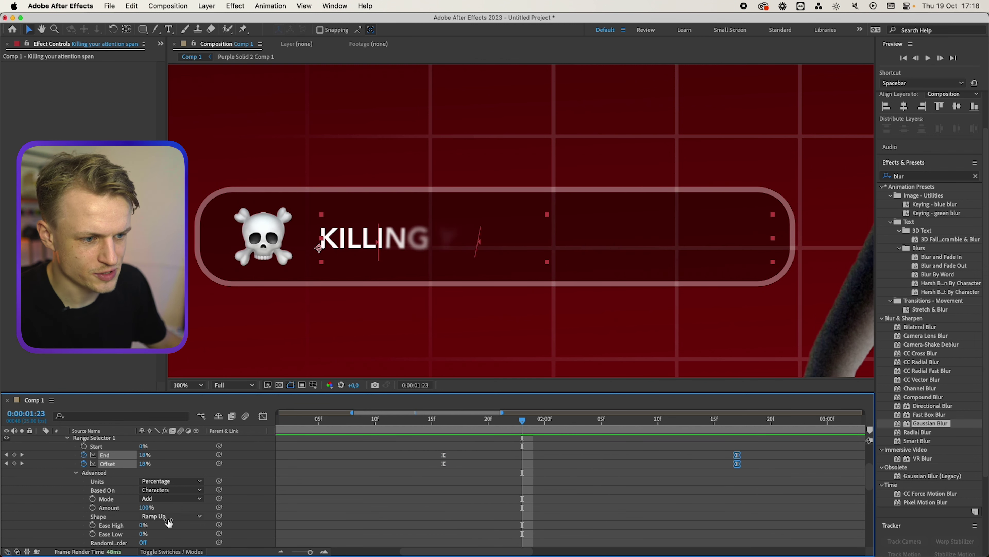
# Step: Review the text animator's properties, preview the left label's animation from 0:00:01:12 and show the full composition
pyautogui.scroll(-6, 168, 507)
pyautogui.click(398, 421)
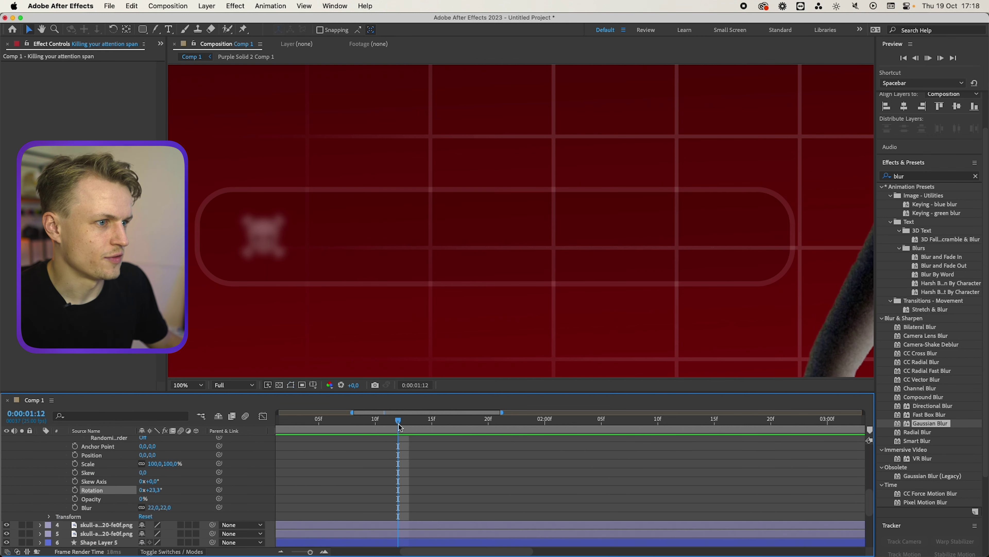
pyautogui.press('space')
pyautogui.press('space')
pyautogui.press(',')
pyautogui.press(',')
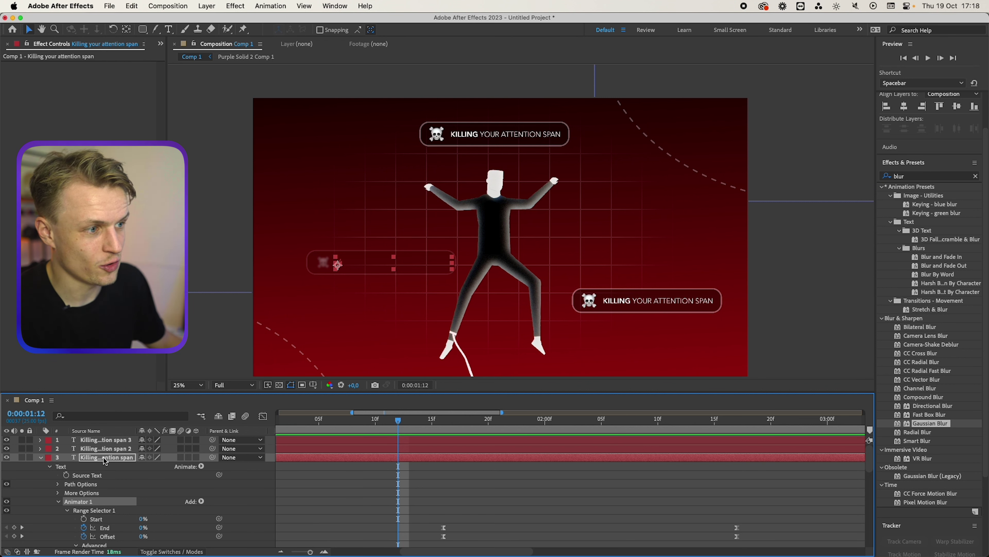
pyautogui.click(666, 299)
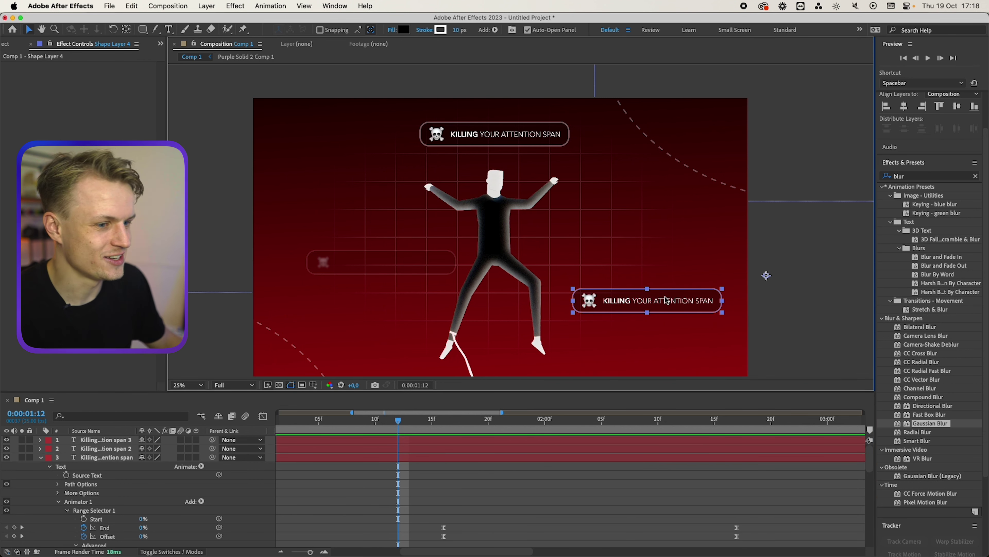
pyautogui.click(89, 458)
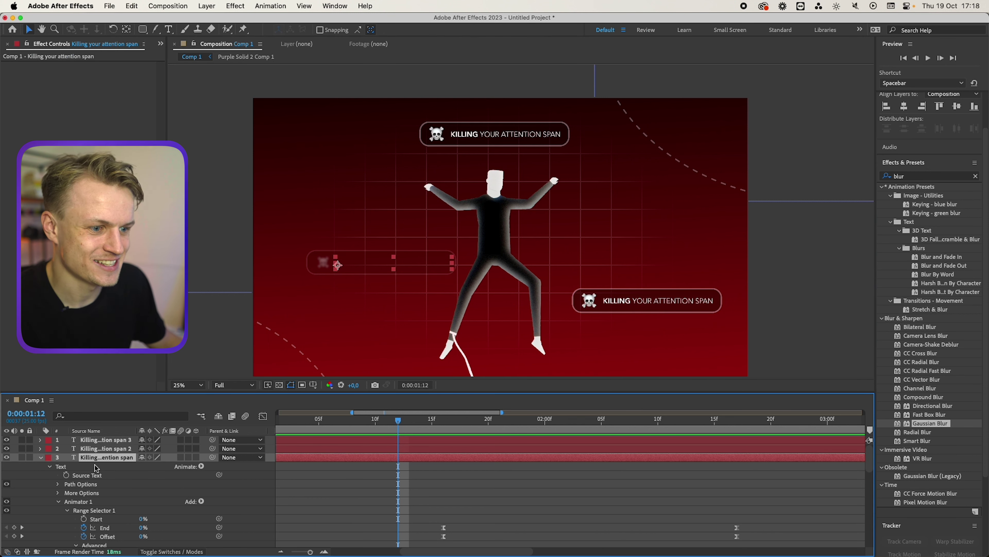
pyautogui.click(87, 502)
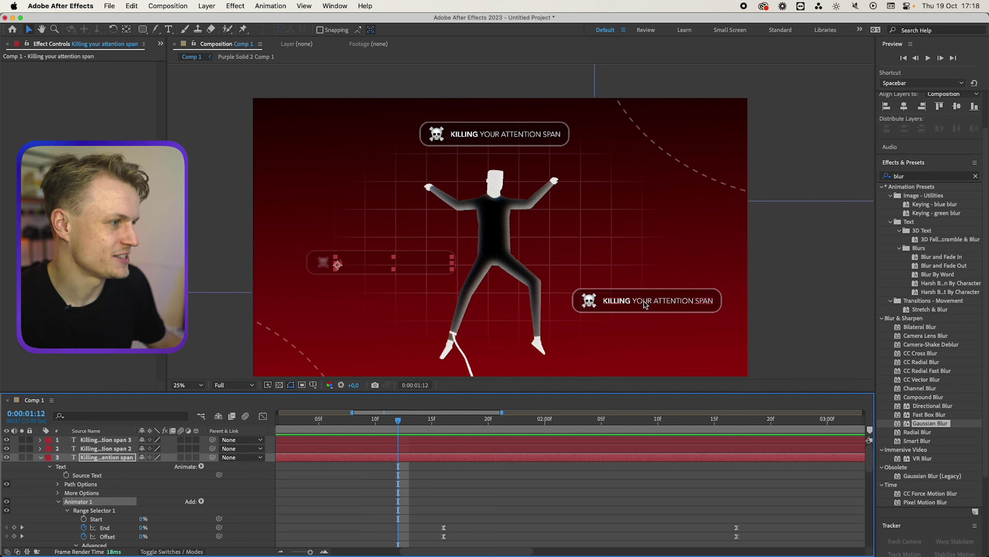
# Step: Place Puppet pins on the central figure's feet, hips, chest and hands at 0:00:01:12
pyautogui.click(494, 268)
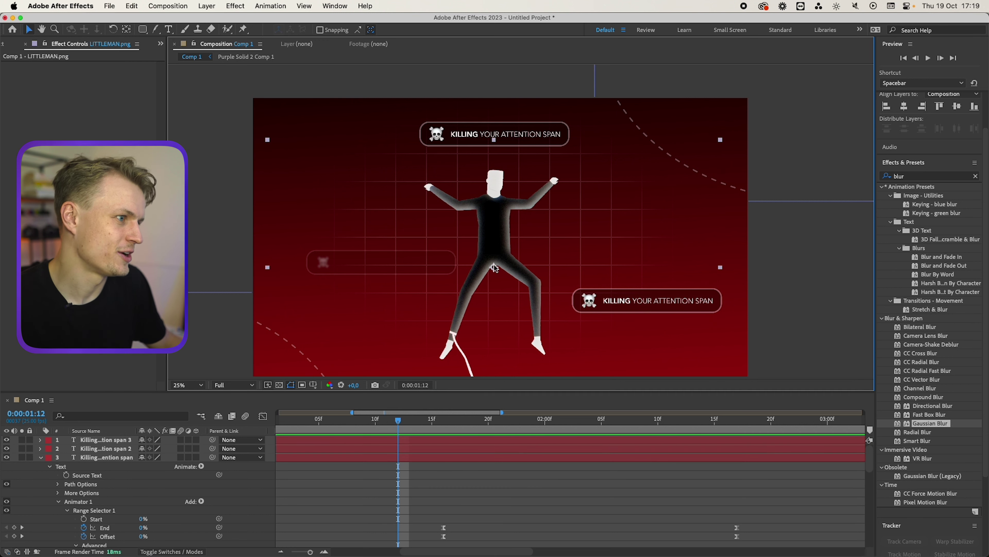
pyautogui.moveTo(595, 287); pyautogui.dragTo(524, 269)
pyautogui.scroll(-10, 116, 453)
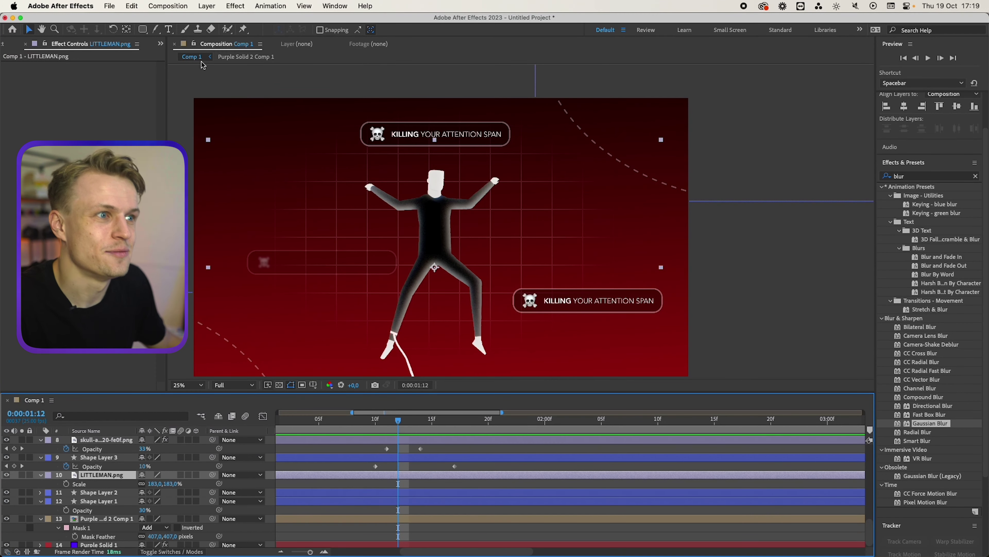
pyautogui.click(243, 29)
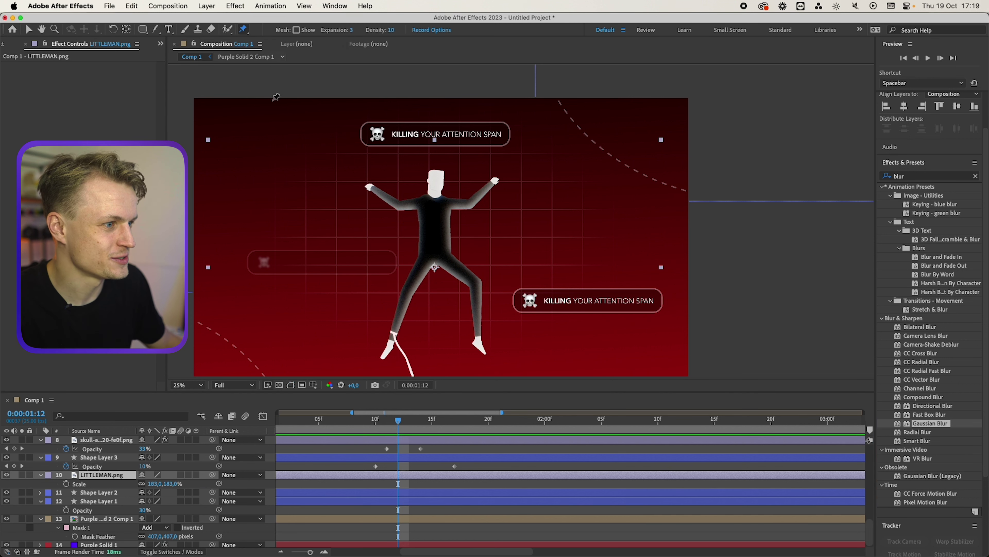
pyautogui.moveTo(418, 354); pyautogui.dragTo(329, 310)
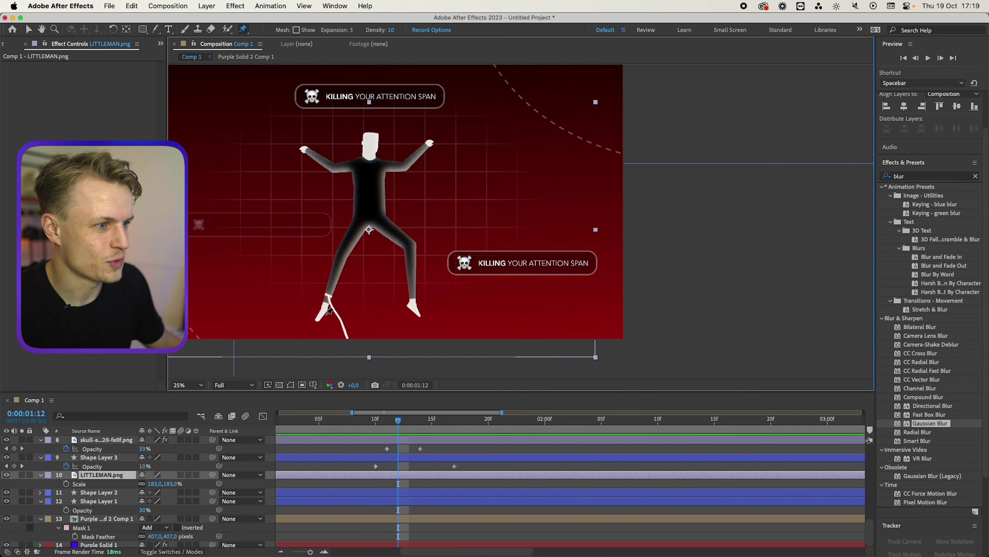
pyautogui.click(324, 308)
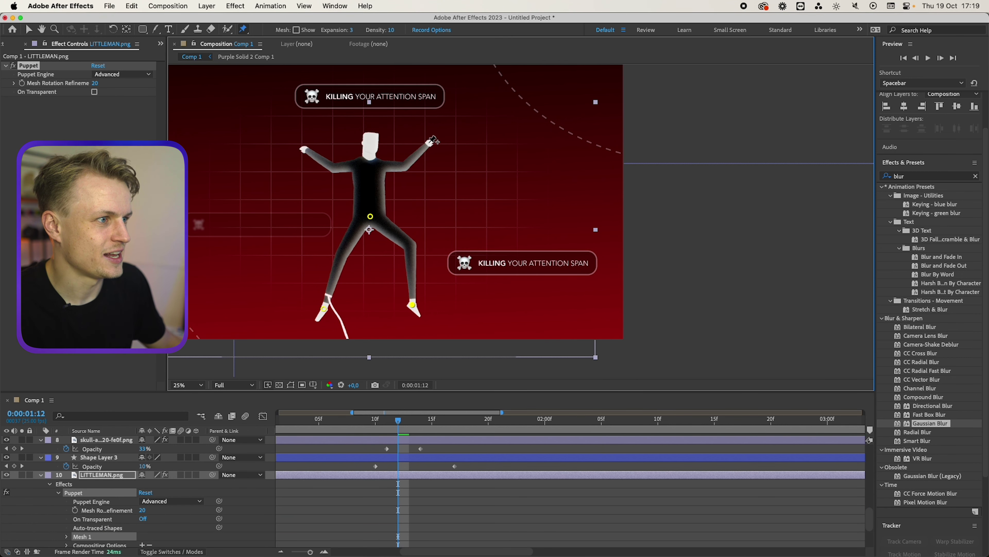
pyautogui.click(369, 162)
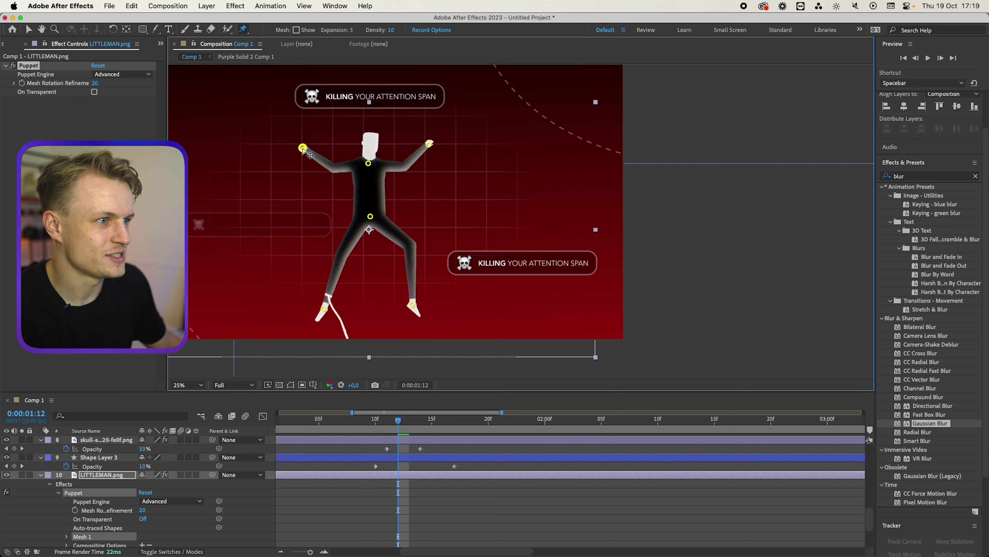
pyautogui.moveTo(304, 149)
pyautogui.mouseDown()
pyautogui.moveTo(296, 160)
pyautogui.moveTo(320, 204)
pyautogui.moveTo(256, 148)
pyautogui.moveTo(298, 92)
pyautogui.moveTo(351, 404)
pyautogui.moveTo(526, 306)
pyautogui.moveTo(485, 149)
pyautogui.moveTo(593, 356)
pyautogui.moveTo(338, 196)
pyautogui.moveTo(295, 140)
pyautogui.moveTo(308, 134)
pyautogui.moveTo(307, 225)
pyautogui.moveTo(296, 83)
pyautogui.moveTo(237, 167)
pyautogui.moveTo(303, 148)
pyautogui.mouseUp()
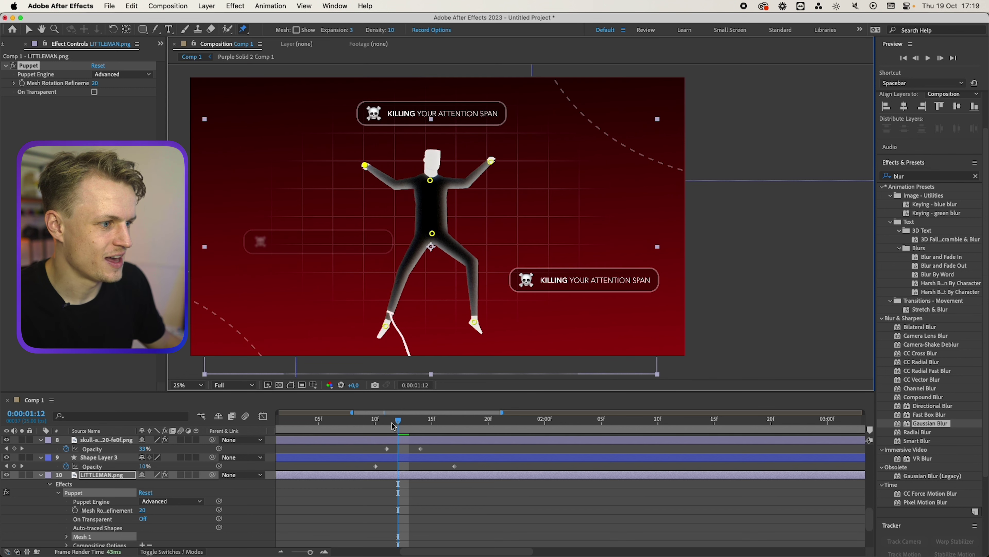
# Step: Try deforming the figure by moving its hip pin at 0:00:01:06, and undo the change
pyautogui.moveTo(392, 423); pyautogui.dragTo(331, 422)
pyautogui.moveTo(432, 233); pyautogui.dragTo(452, 225)
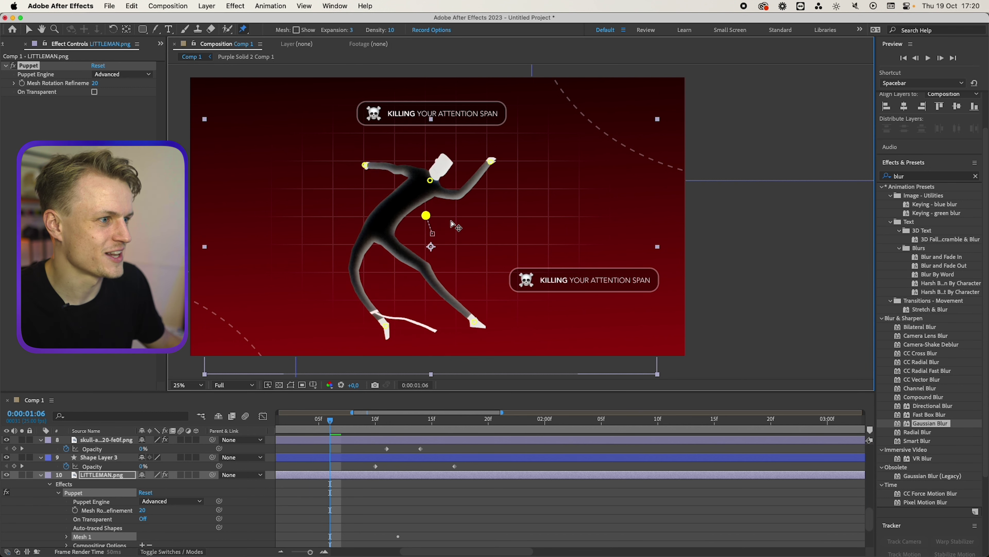
pyautogui.scroll(2, 459, 225)
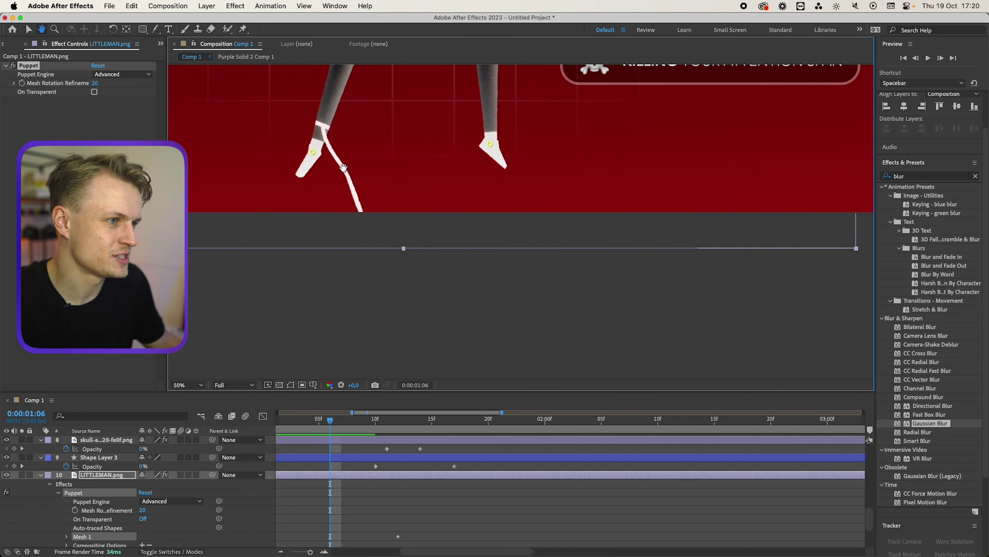
pyautogui.moveTo(305, 124); pyautogui.dragTo(371, 196)
pyautogui.press('super+z')
# Step: Show the Puppet mesh and inspect how it covers the figure's legs and the cord trailing from the foot
pyautogui.press('space')
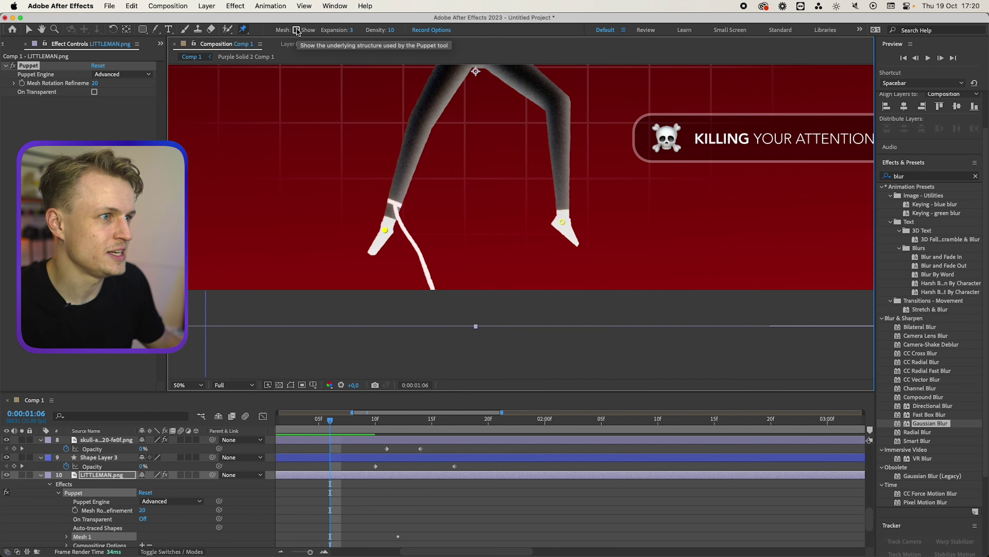
pyautogui.click(297, 30)
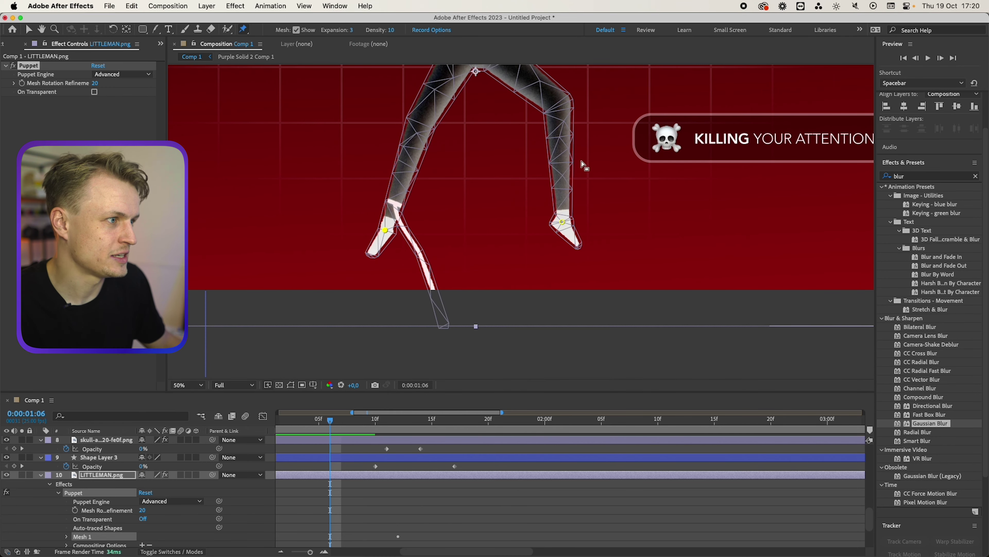
pyautogui.scroll(2, 427, 309)
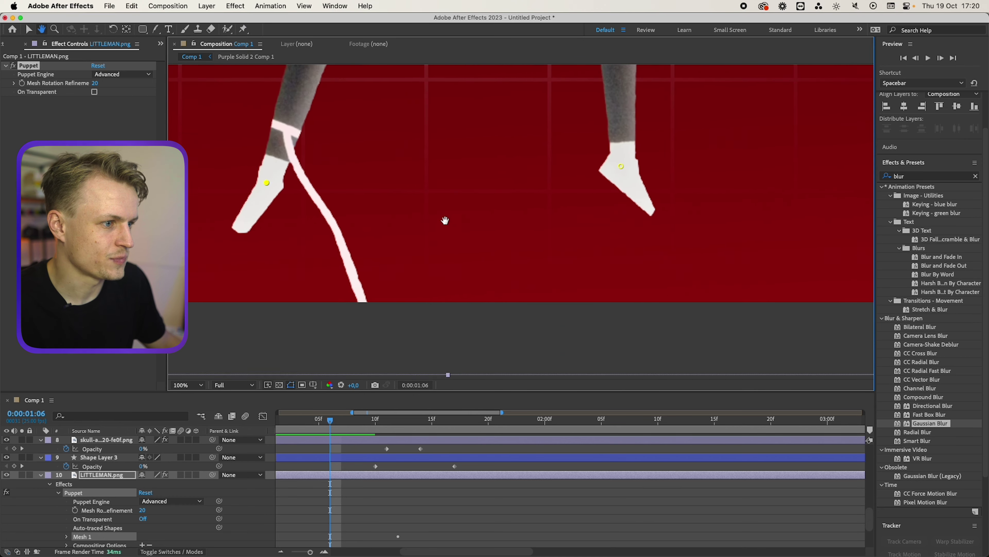
pyautogui.press('super+p')
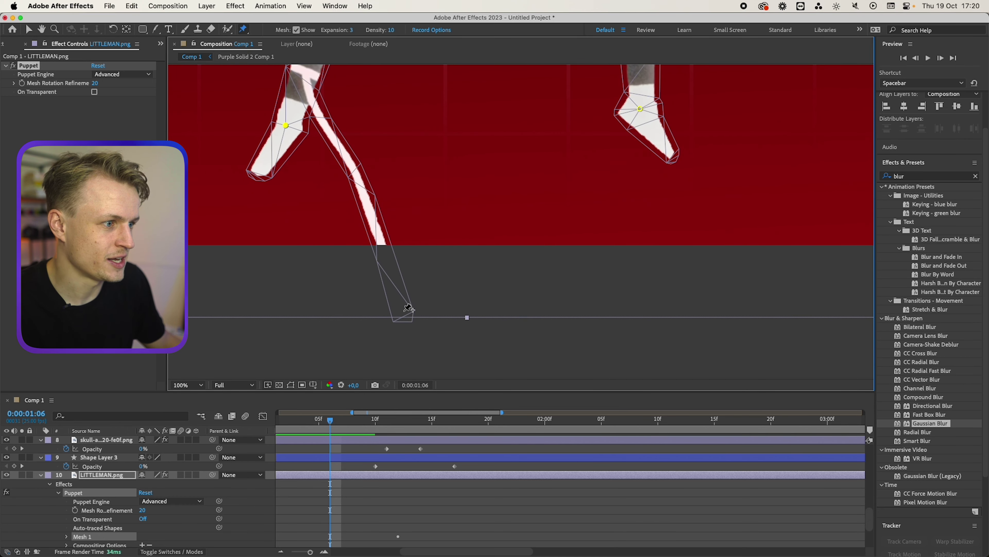
pyautogui.moveTo(408, 308); pyautogui.dragTo(357, 316)
pyautogui.scroll(-3, 420, 249)
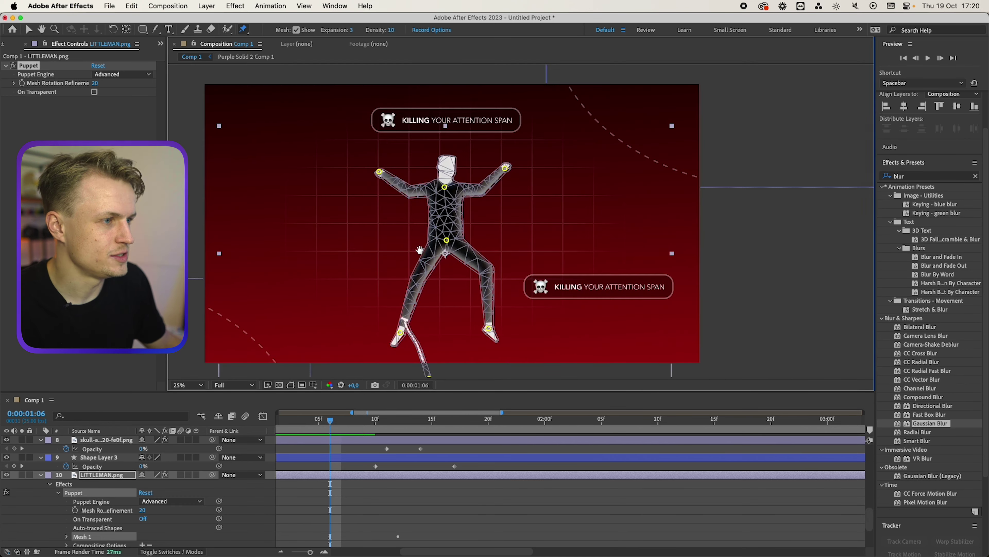
# Step: Try deforming the figure's upper body by moving its chest pin at 0:00:01:06
pyautogui.moveTo(419, 249); pyautogui.dragTo(369, 265)
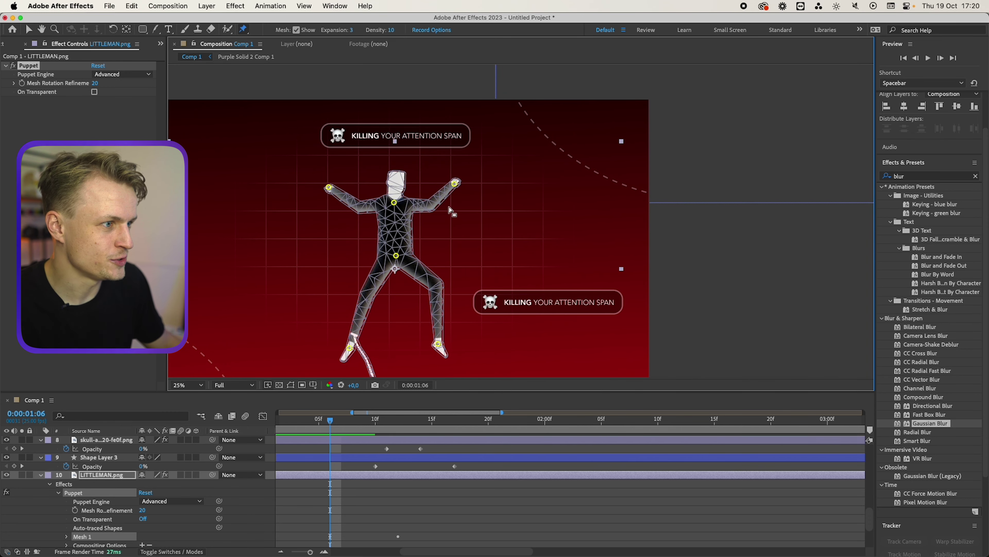
pyautogui.moveTo(394, 202)
pyautogui.mouseDown()
pyautogui.moveTo(407, 203)
pyautogui.moveTo(391, 191)
pyautogui.mouseUp()
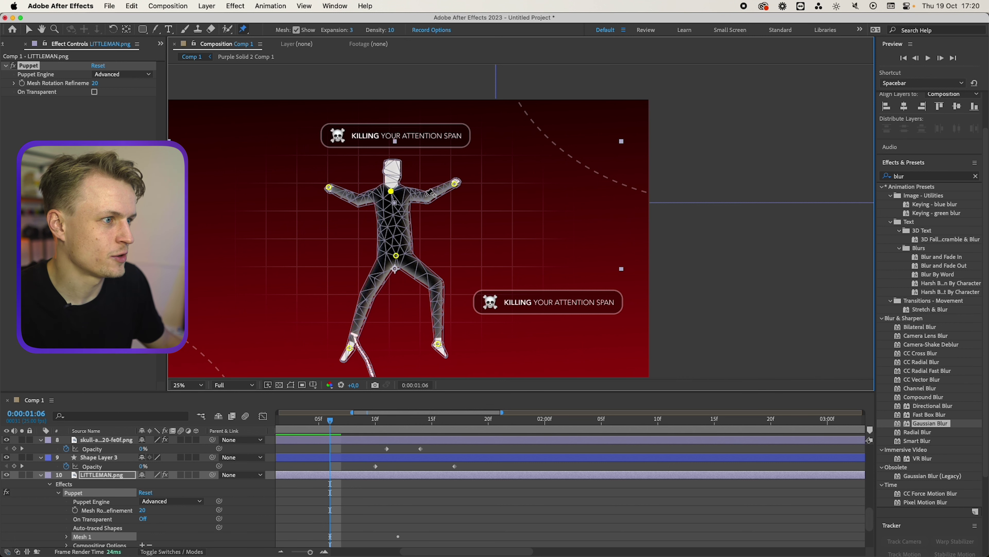
pyautogui.press('.')
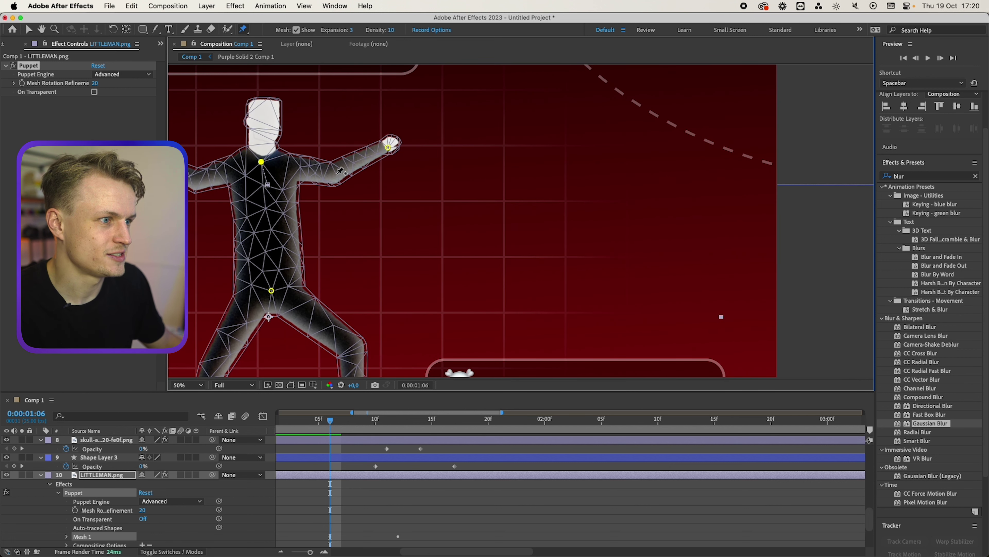
pyautogui.press(',')
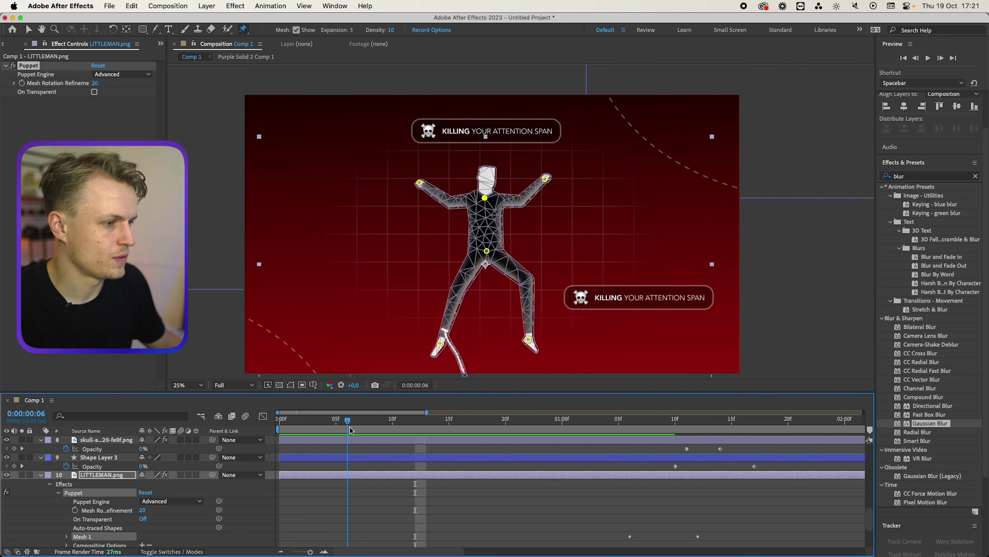
# Step: Move all LITTLEMAN.png Puppet pin keyframes earlier, to just after the one-second mark, and apply Easy Ease to them
pyautogui.press('Home')
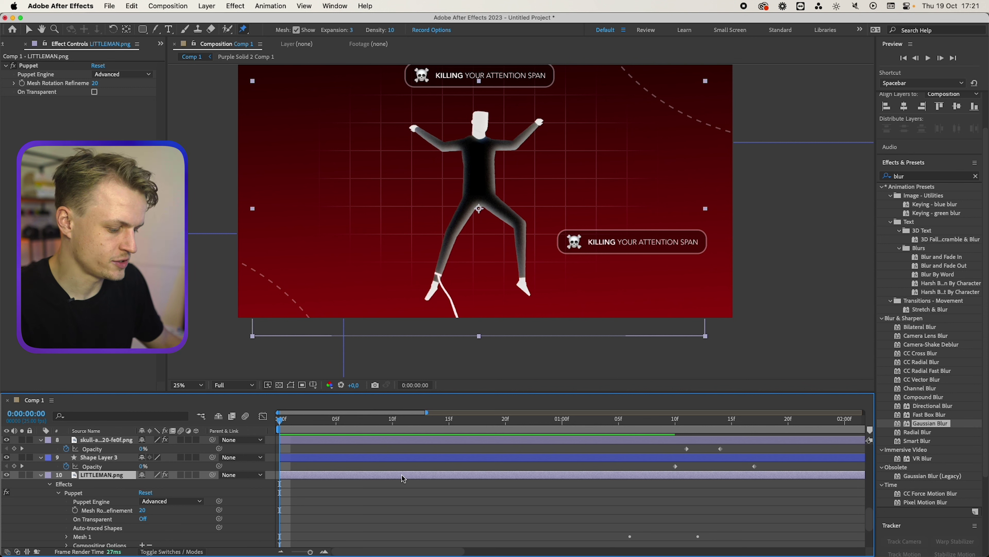
pyautogui.press('u')
pyautogui.scroll(-5, 429, 473)
pyautogui.press('-')
pyautogui.press('-')
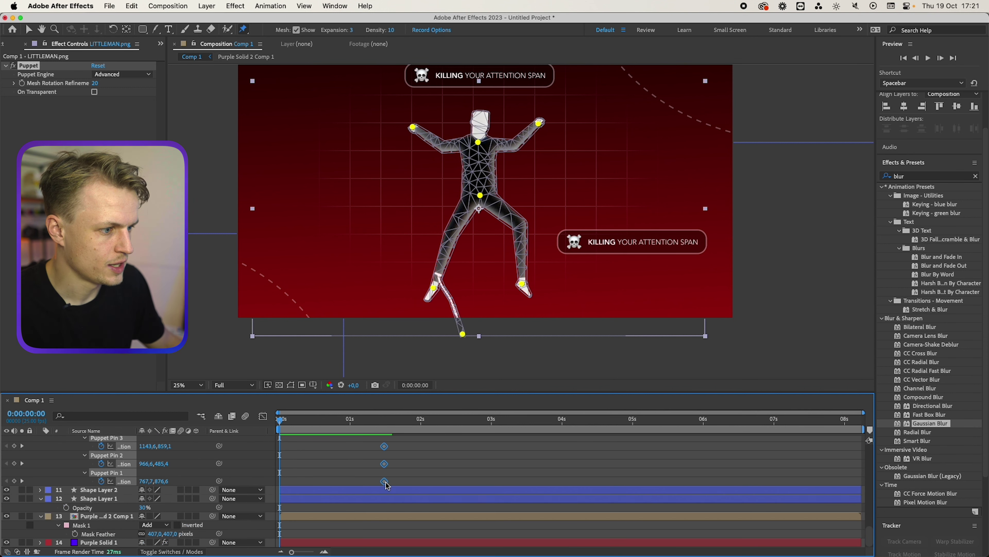
pyautogui.moveTo(386, 485); pyautogui.dragTo(359, 484)
pyautogui.rightClick(359, 485)
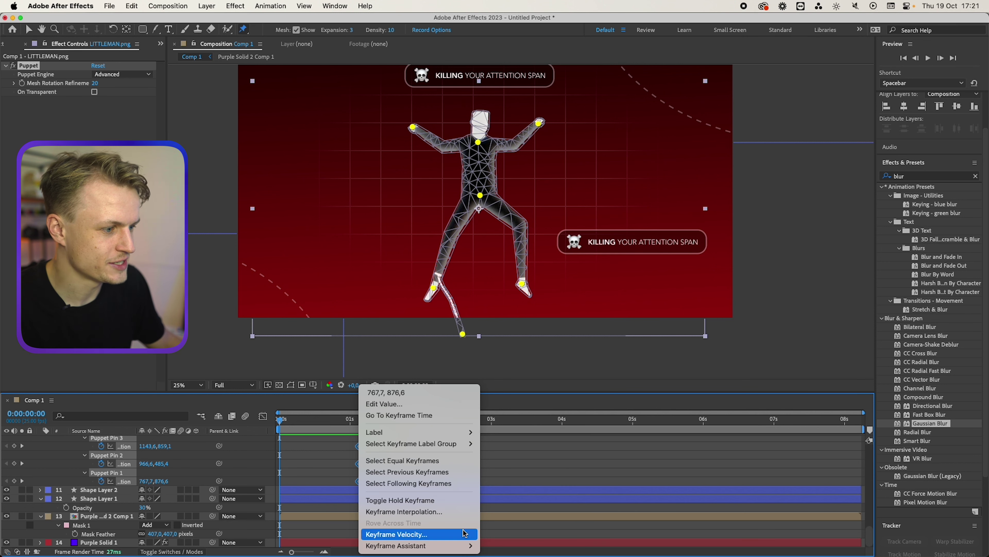
pyautogui.press('Escape')
pyautogui.press('F9')
pyautogui.scroll(4, 362, 480)
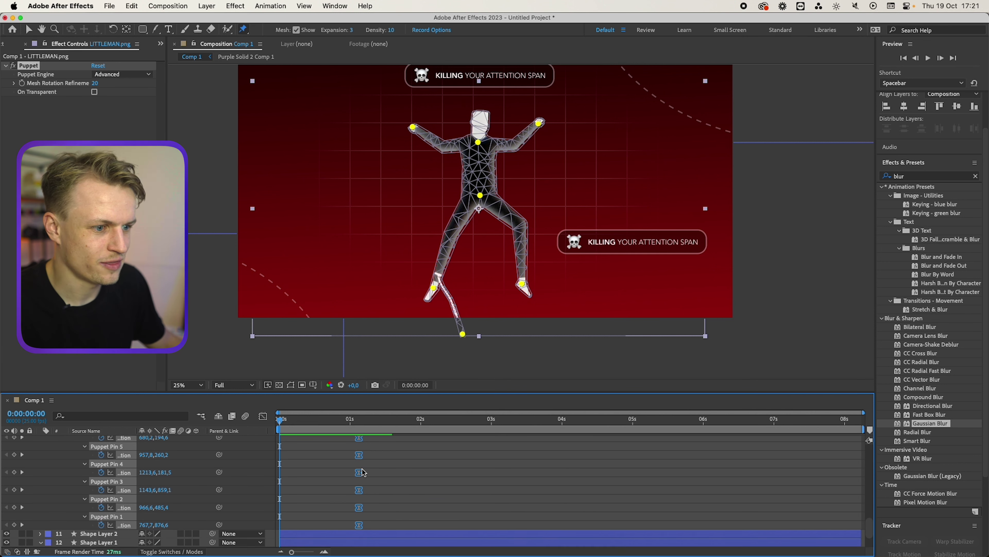
# Step: Pose the figure at 0:00:00:00 by lowering both hand pins and bringing both foot pins inwards
pyautogui.click(302, 474)
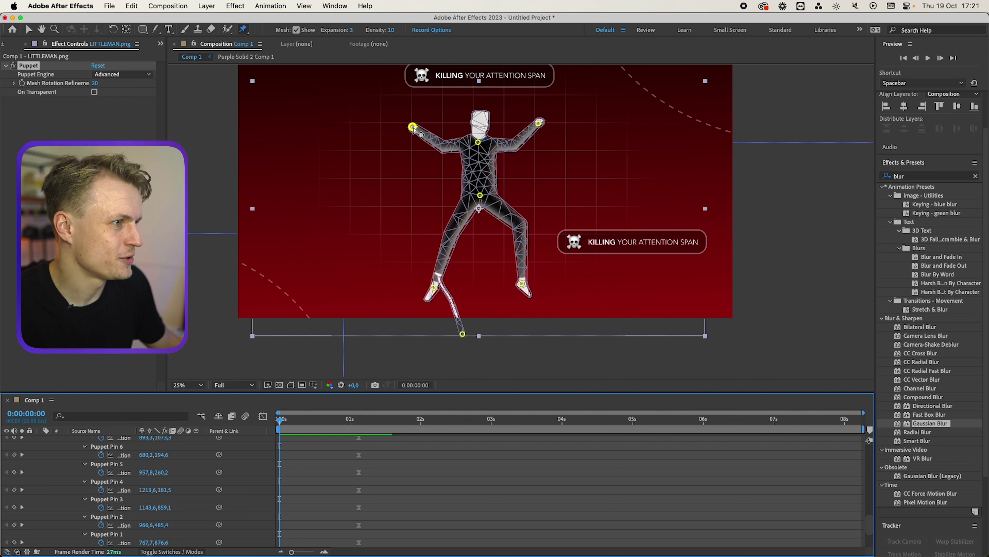
pyautogui.moveTo(414, 128); pyautogui.dragTo(420, 180)
pyautogui.moveTo(537, 126); pyautogui.dragTo(534, 190)
pyautogui.moveTo(522, 284); pyautogui.dragTo(503, 294)
pyautogui.moveTo(434, 288); pyautogui.dragTo(455, 290)
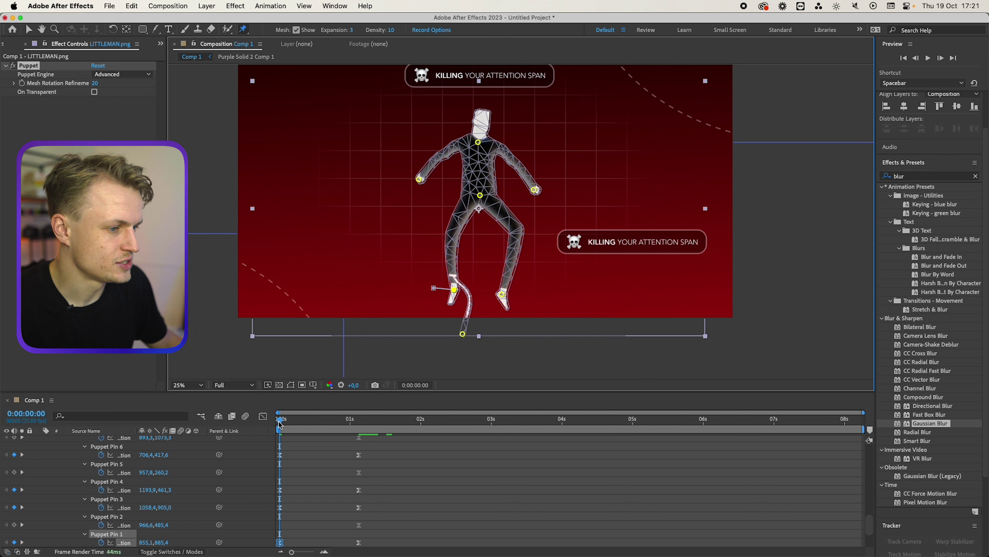
# Step: Shift the chest, hand and foot pins slightly at 0:00:02:01, lowering the hands a little to keep the figure swaying
pyautogui.moveTo(279, 421); pyautogui.dragTo(398, 428)
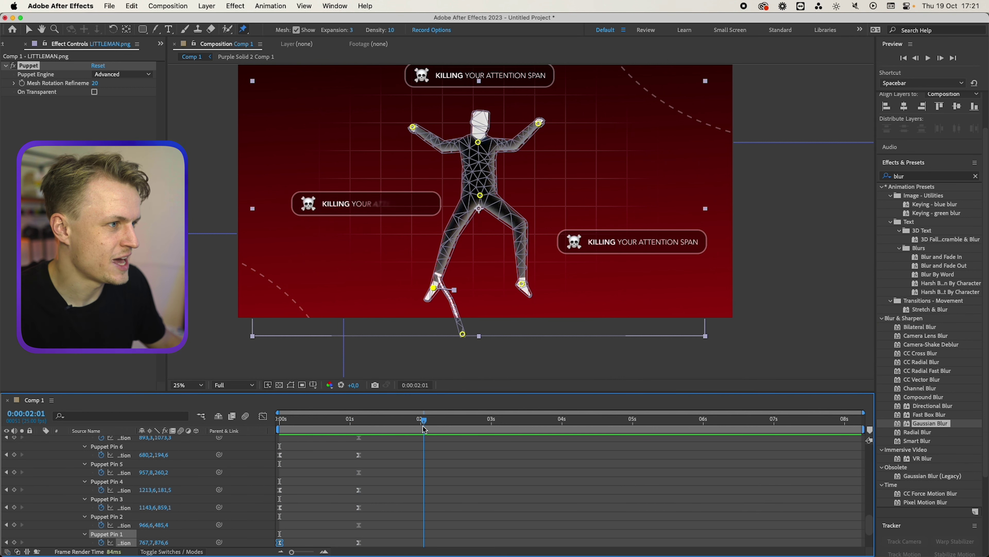
pyautogui.moveTo(479, 144); pyautogui.dragTo(476, 145)
pyautogui.moveTo(413, 128); pyautogui.dragTo(411, 136)
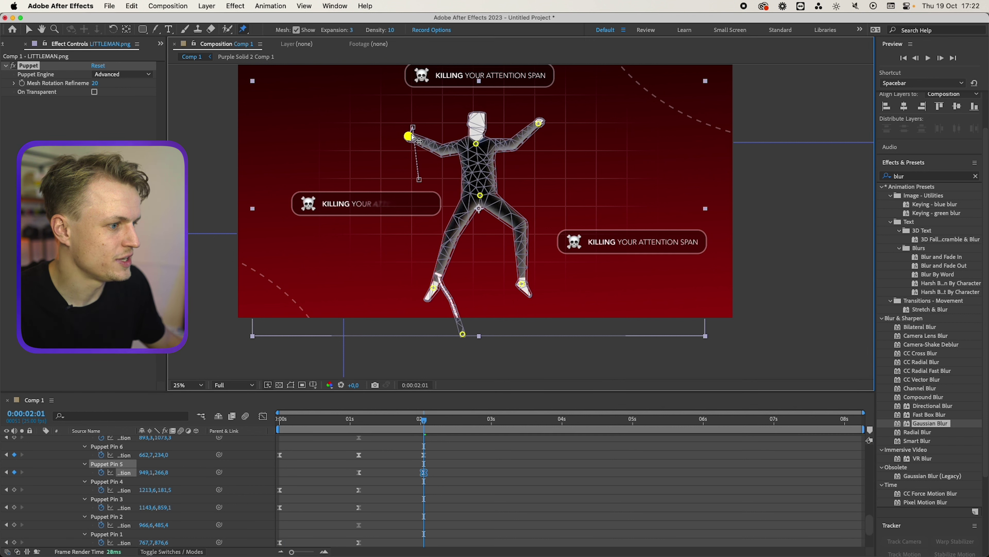
pyautogui.click(412, 138)
pyautogui.moveTo(540, 124); pyautogui.dragTo(542, 132)
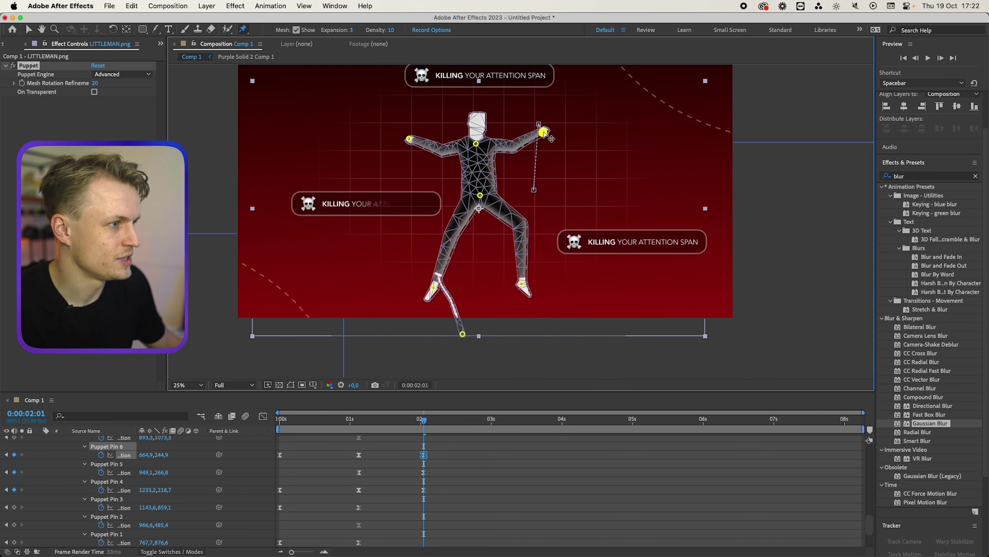
pyautogui.moveTo(523, 285); pyautogui.dragTo(528, 283)
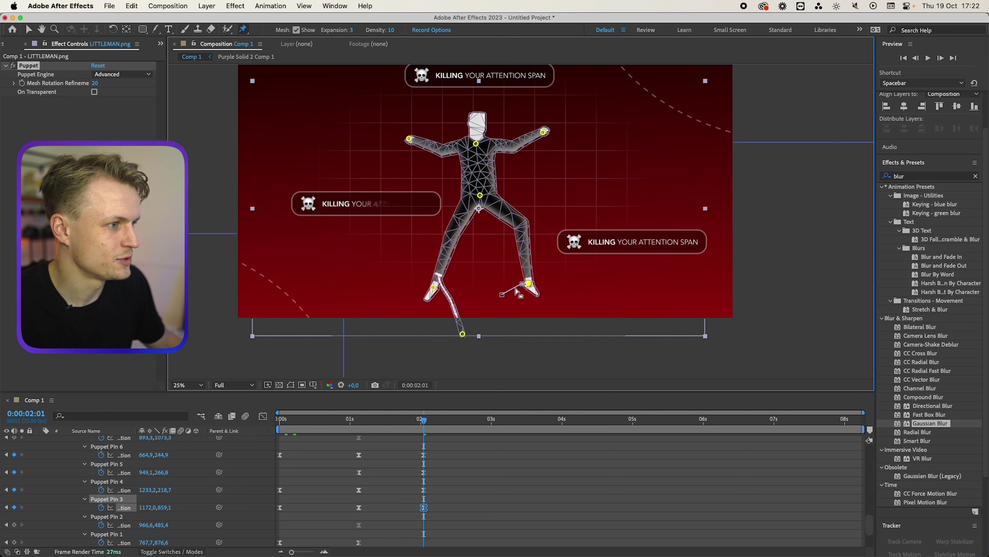
pyautogui.moveTo(433, 287); pyautogui.dragTo(441, 288)
# Step: Nudge the hand, hip and foot pins at 0:00:03:01, raising the hands slightly to continue the figure's sway
pyautogui.moveTo(424, 421); pyautogui.dragTo(495, 432)
pyautogui.moveTo(546, 133); pyautogui.dragTo(543, 127)
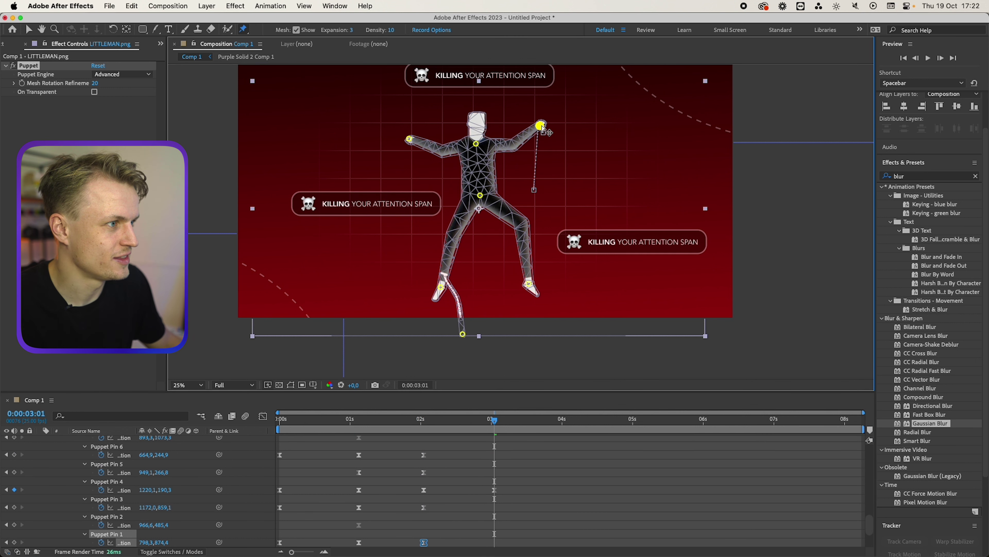
pyautogui.moveTo(409, 139); pyautogui.dragTo(412, 131)
pyautogui.moveTo(480, 195); pyautogui.dragTo(478, 196)
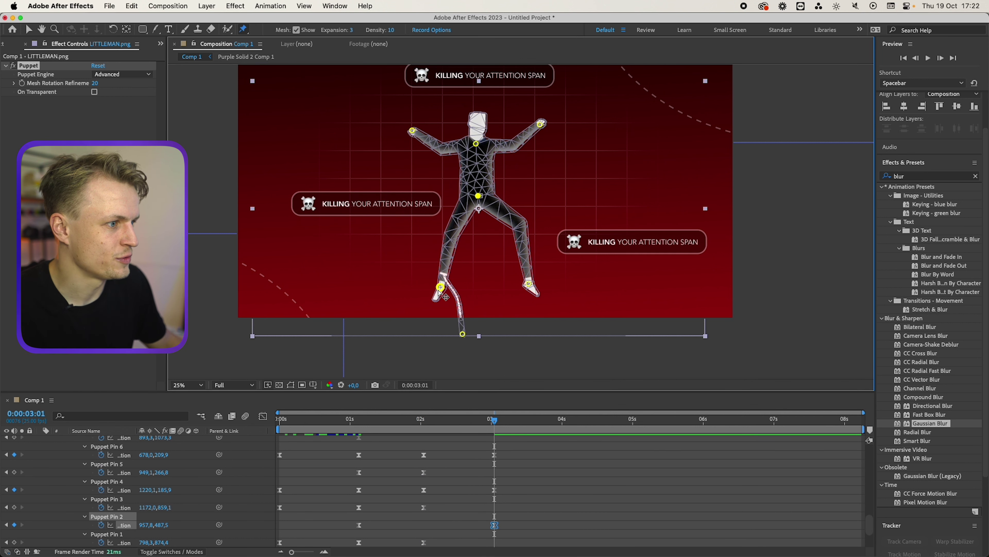
pyautogui.moveTo(439, 289); pyautogui.dragTo(432, 287)
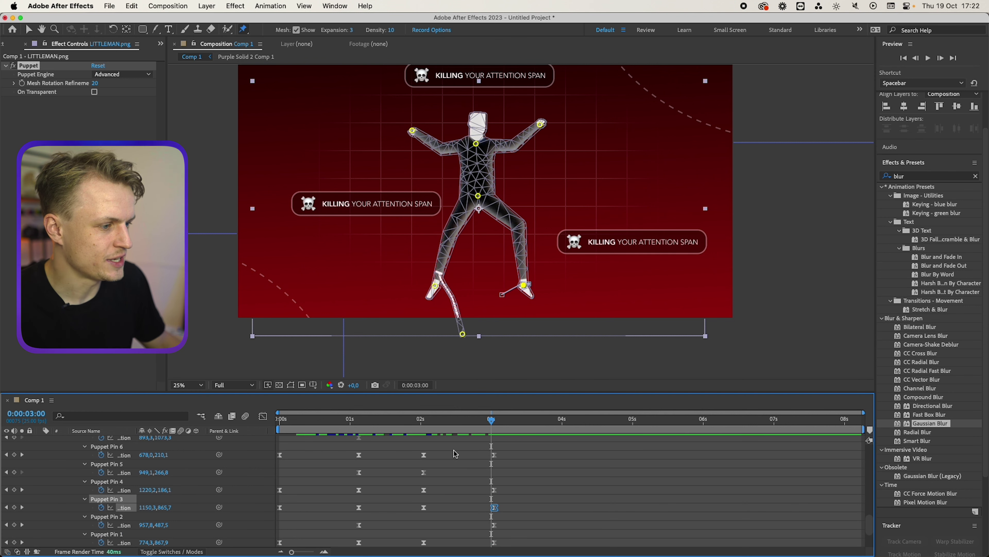
# Step: Select the Puppet pin keyframes and adjust their easing curves in the Graph Editor
pyautogui.moveTo(453, 450); pyautogui.dragTo(381, 528)
pyautogui.click(264, 416)
pyautogui.moveTo(537, 436); pyautogui.dragTo(439, 482)
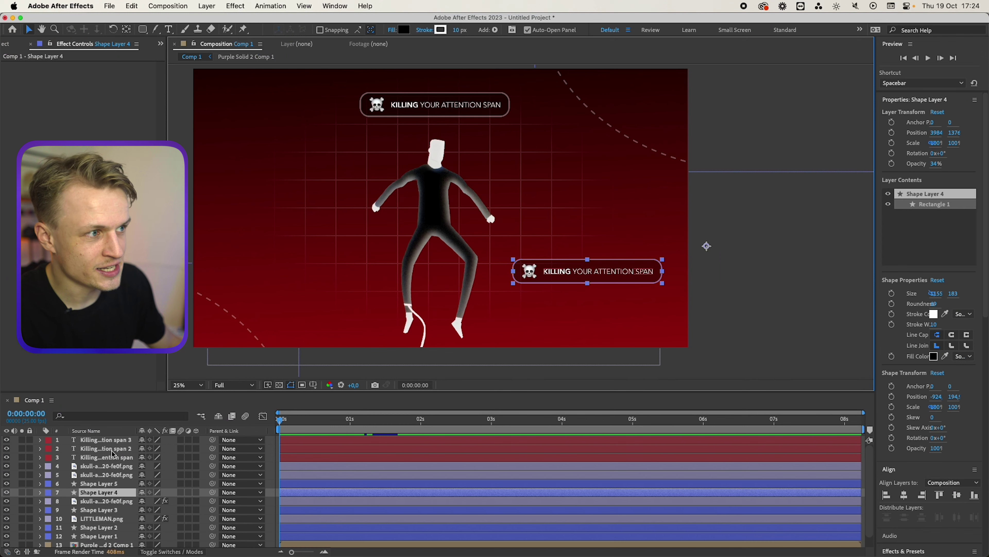
# Step: Turn all layers of Comp 1 into 3D layers and clear the selection
pyautogui.click(113, 452)
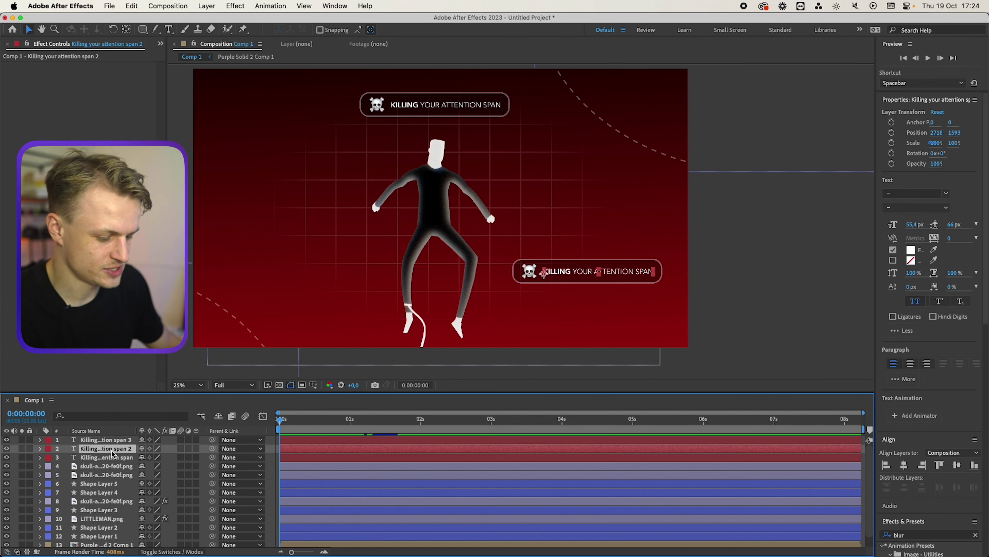
pyautogui.press('super+a')
pyautogui.click(196, 441)
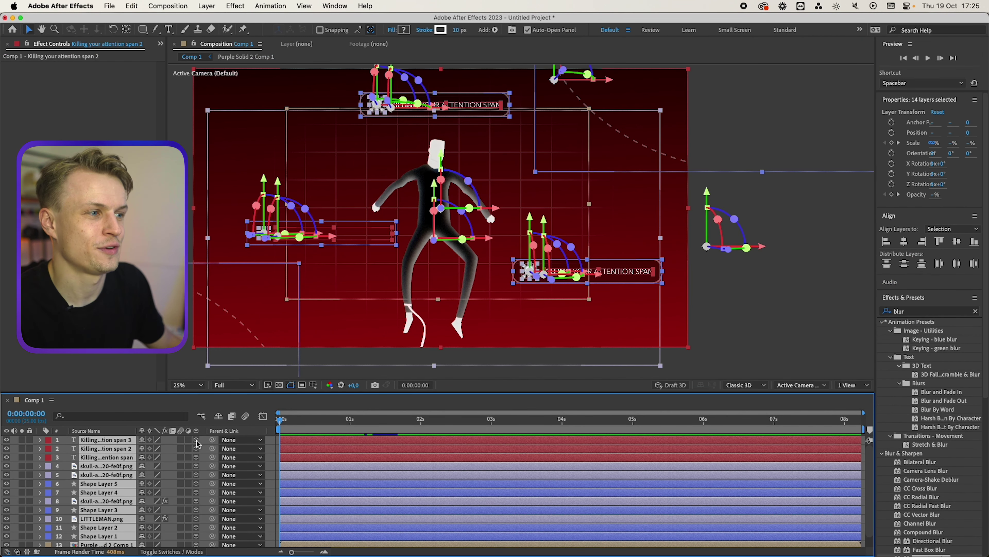
pyautogui.press('super+shift+a')
# Step: Create a new camera layer with the default settings
pyautogui.click(206, 6)
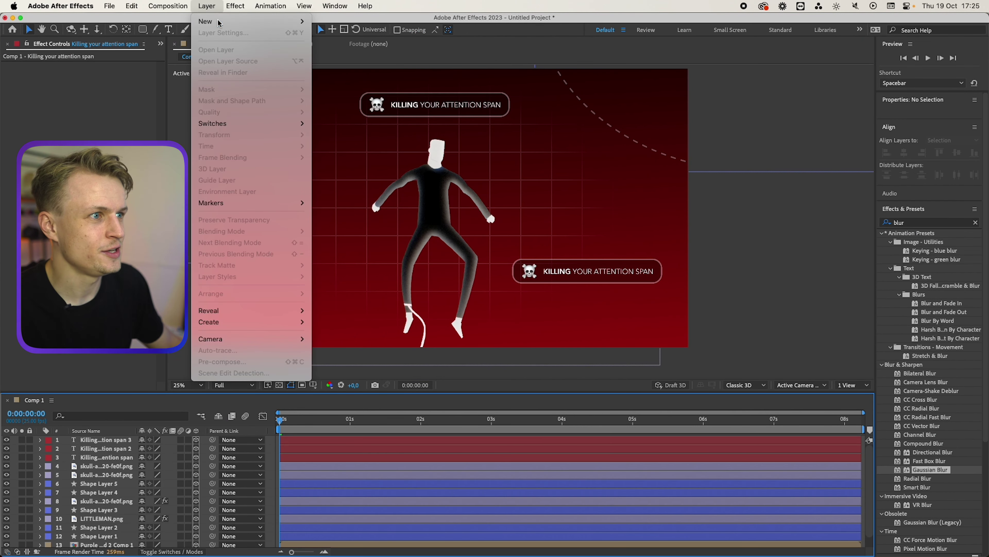
pyautogui.moveTo(249, 21)
pyautogui.click(331, 56)
pyautogui.press('Return')
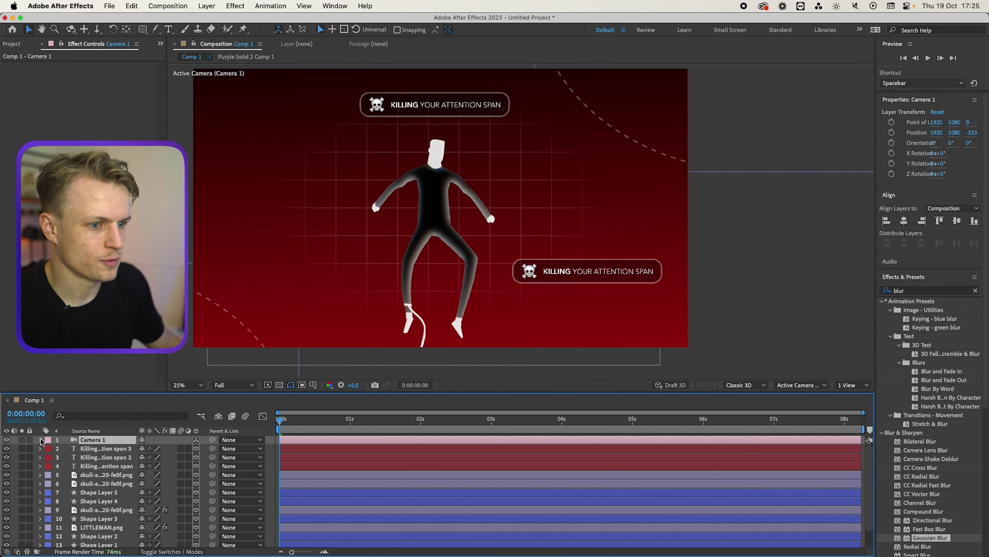
# Step: Keyframe the camera's Point of Interest and Position at one second, and set its Z position to -4432.3 at 0:00:00:00
pyautogui.click(41, 439)
pyautogui.click(49, 449)
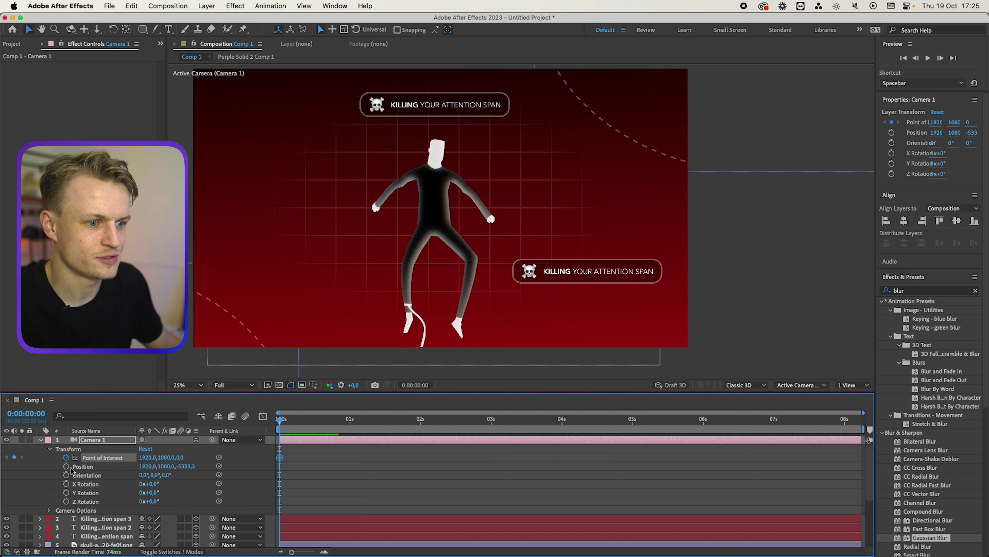
pyautogui.moveTo(280, 466); pyautogui.dragTo(352, 470)
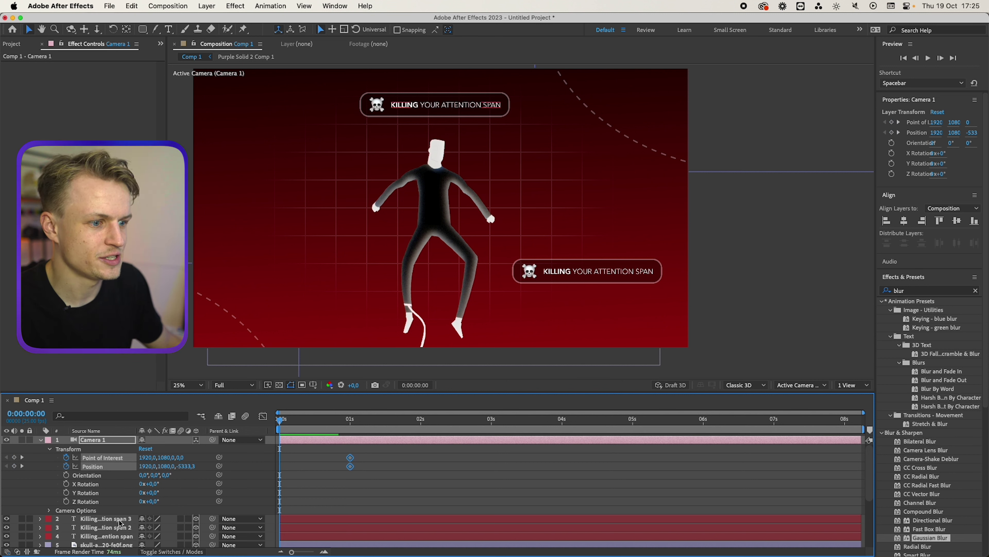
pyautogui.click(189, 497)
pyautogui.moveTo(189, 469); pyautogui.dragTo(272, 466)
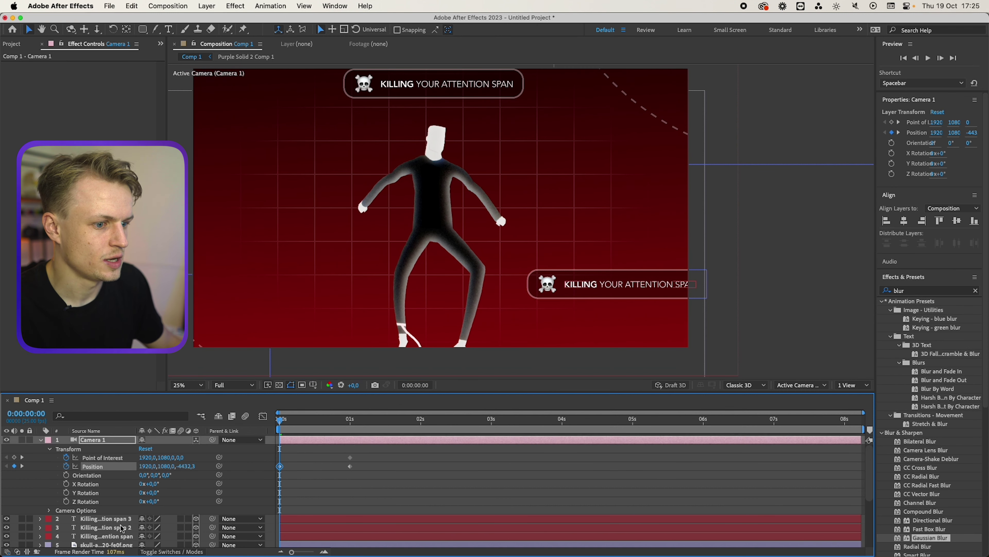
# Step: Scale up the Purple Solid 1 background layer so it extends well beyond the frame
pyautogui.scroll(-5, 121, 527)
pyautogui.click(114, 515)
pyautogui.click(114, 524)
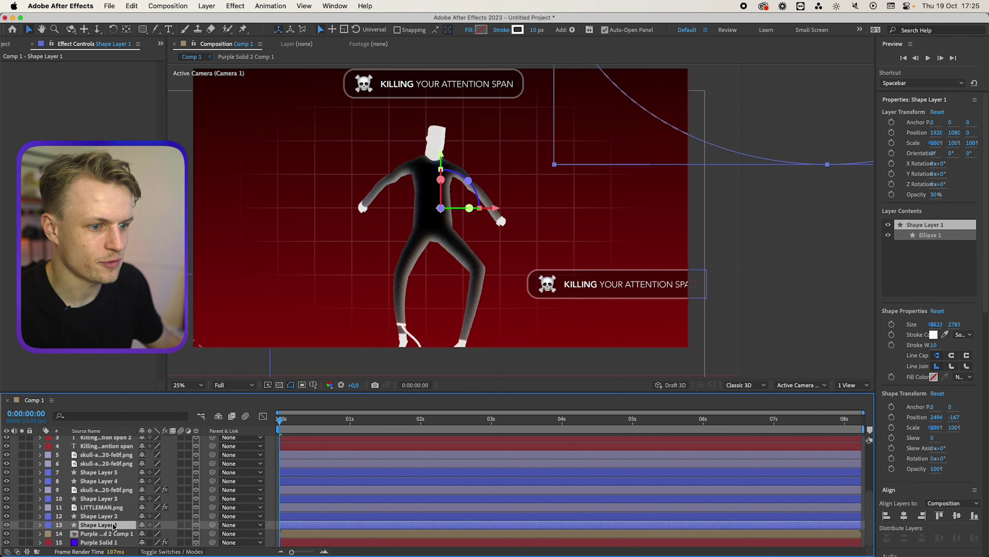
pyautogui.click(102, 542)
pyautogui.press('s')
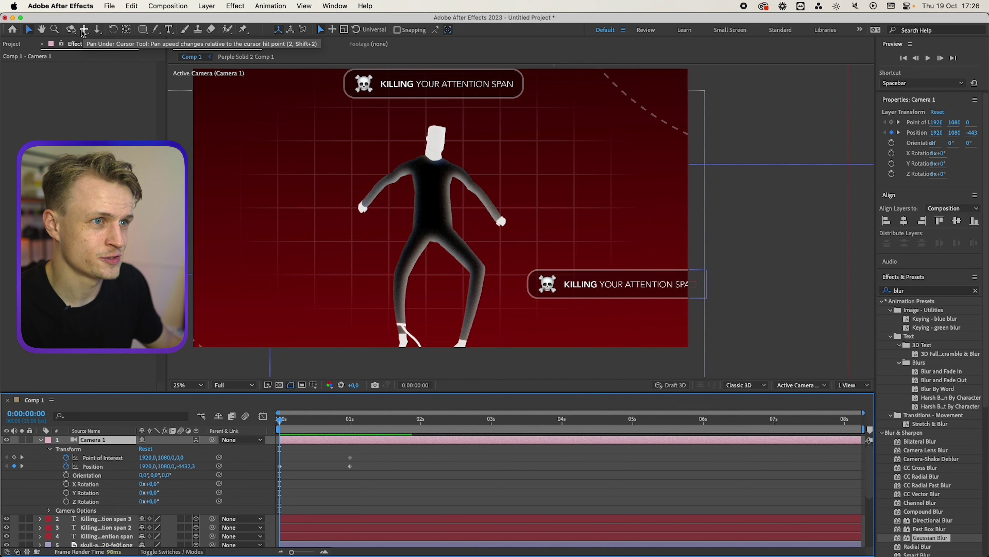
# Step: Pan the camera vertically at 0:00:00:00 to bring its Point of Interest and Position Y to 1378.6
pyautogui.moveTo(463, 291); pyautogui.dragTo(487, 243)
pyautogui.press('super+z')
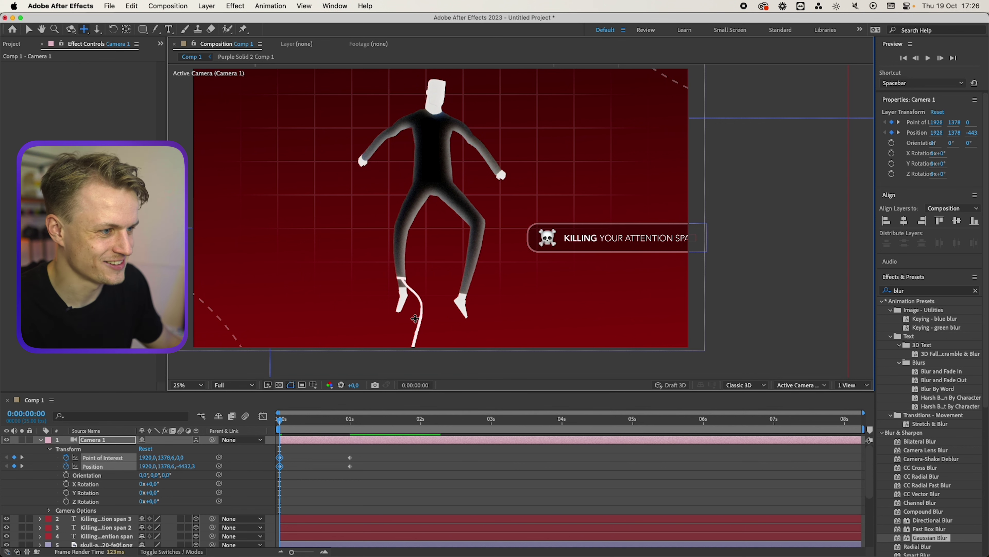
# Step: Apply Easy Ease to the camera's one-second keyframes and lengthen their incoming influence in the Graph Editor for a fast start
pyautogui.moveTo(393, 449); pyautogui.dragTo(339, 482)
pyautogui.rightClick(350, 466)
pyautogui.moveTo(460, 545)
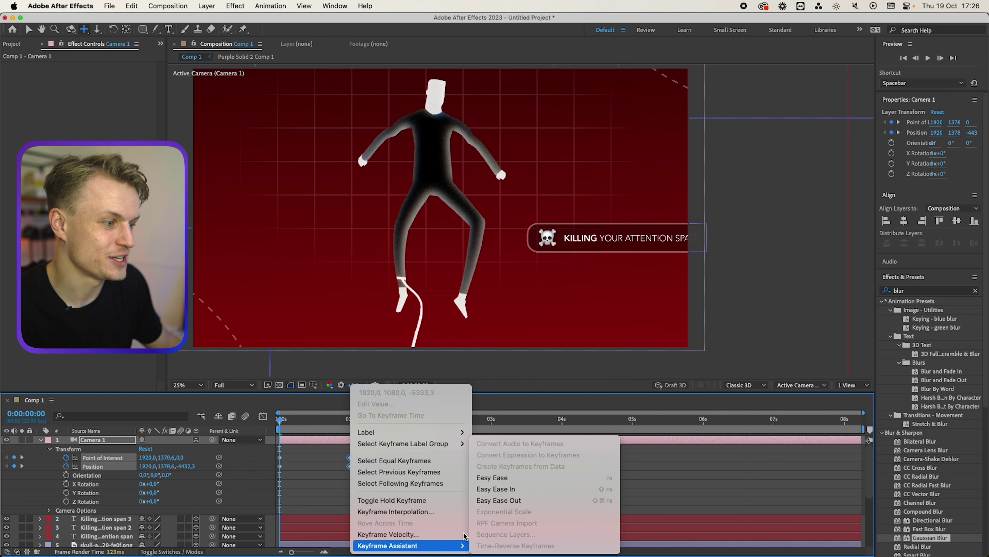
pyautogui.click(487, 478)
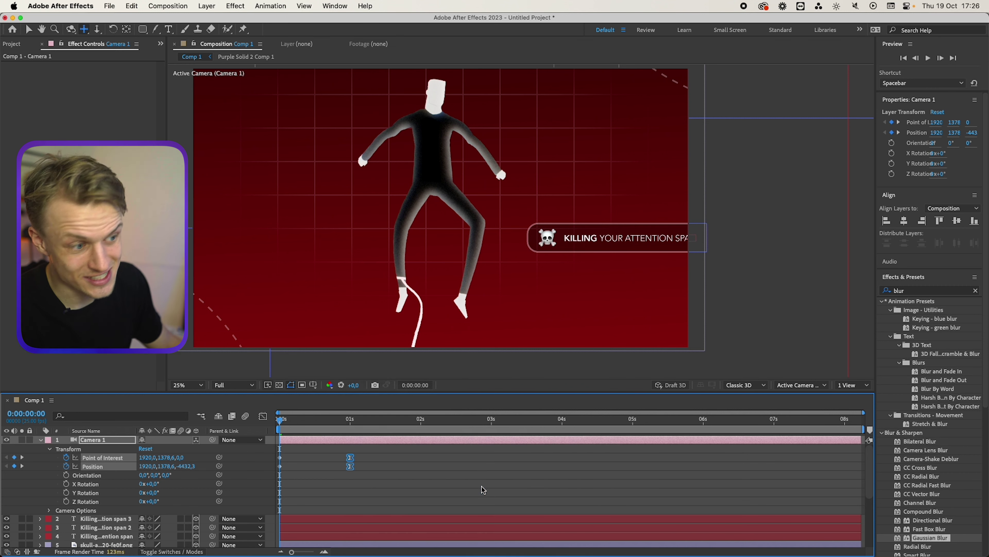
pyautogui.click(262, 417)
pyautogui.moveTo(339, 527); pyautogui.dragTo(314, 526)
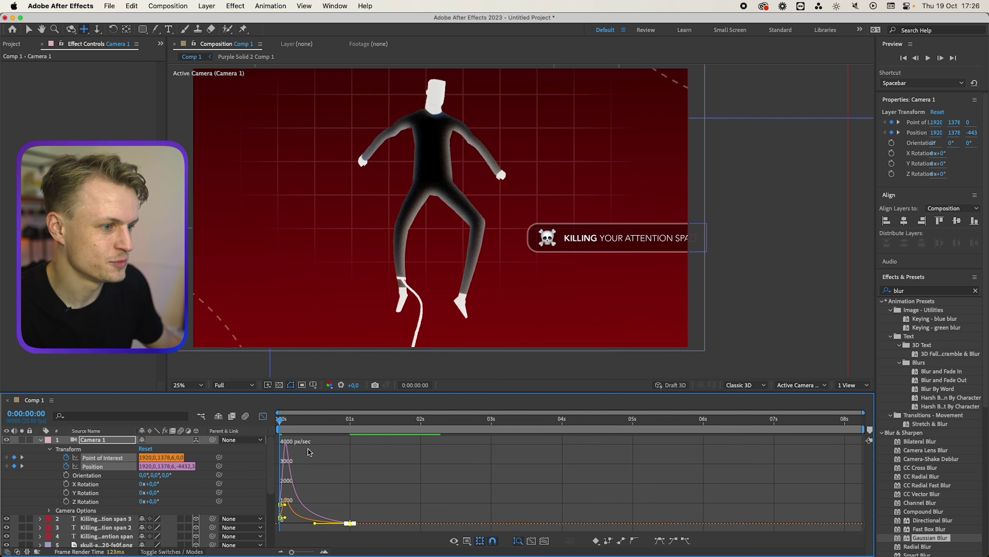
# Step: Set the camera's starting Position to Y 1092.2 and Z -3542.3, and preview the camera move
pyautogui.moveTo(465, 172); pyautogui.dragTo(464, 216)
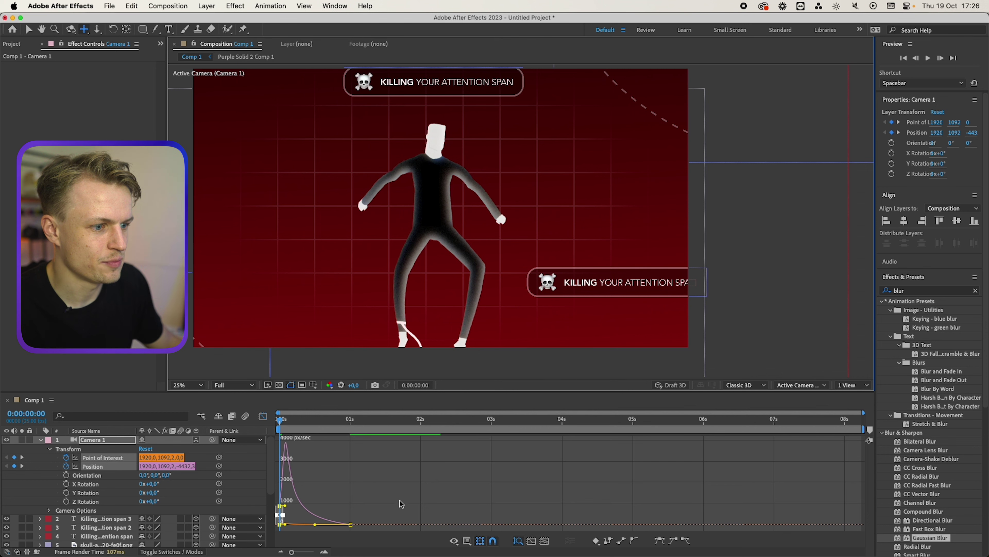
pyautogui.moveTo(188, 467); pyautogui.dragTo(234, 467)
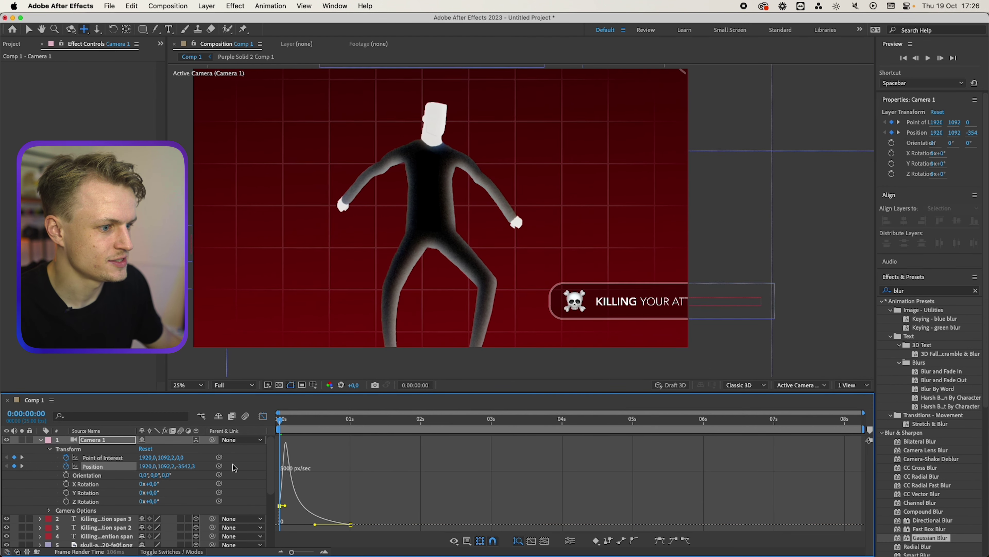
pyautogui.press('space')
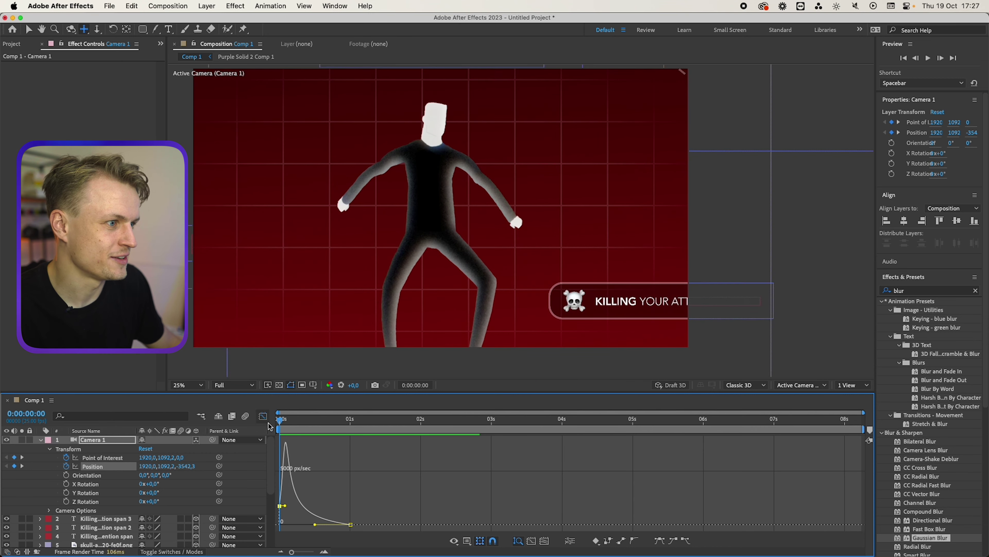
pyautogui.hotkey('shift', 'F3')
pyautogui.click(388, 421)
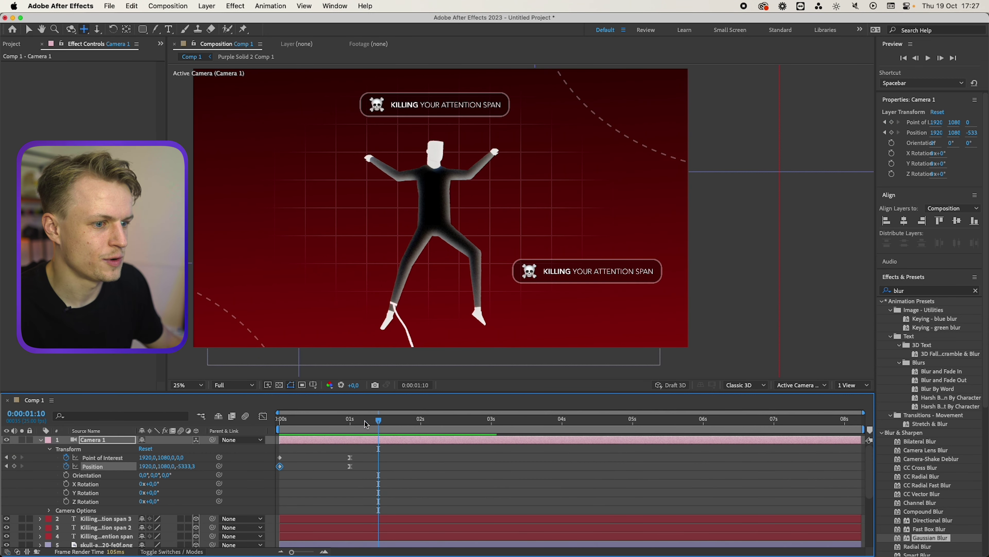
# Step: Keyframe the camera's Point of Interest and Position at 0:00:01:10, and move its Position to 1601.3, 1203.5, -3803.3 at 0:00:02:07 for a second push-in
pyautogui.click(14, 457)
pyautogui.click(14, 466)
pyautogui.moveTo(380, 422); pyautogui.dragTo(439, 423)
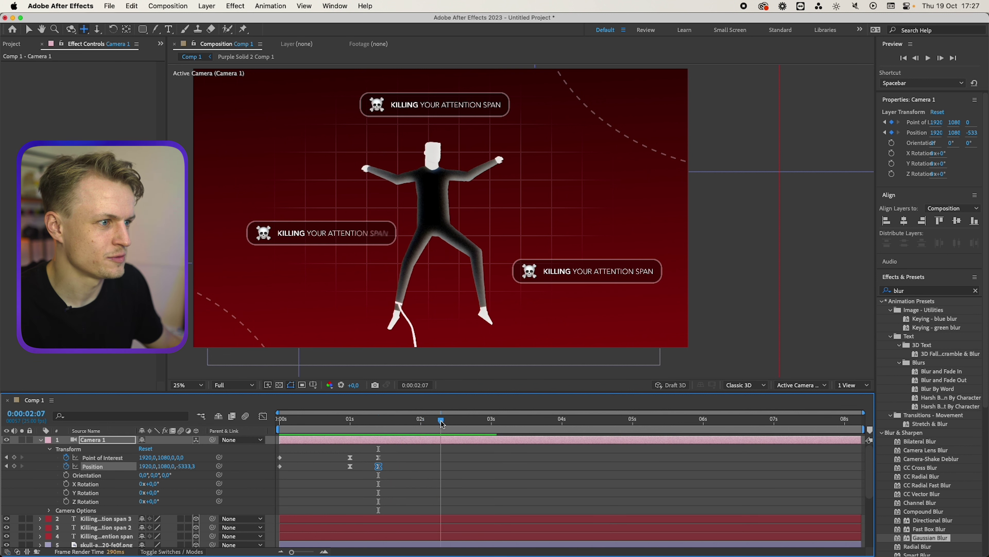
pyautogui.press('F2')
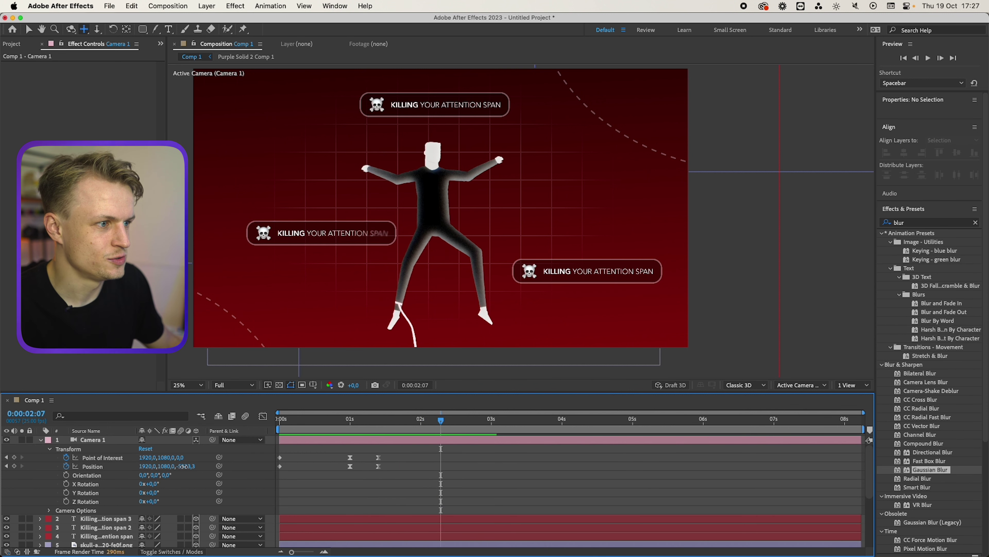
pyautogui.moveTo(184, 466); pyautogui.dragTo(243, 466)
pyautogui.moveTo(364, 242); pyautogui.dragTo(418, 221)
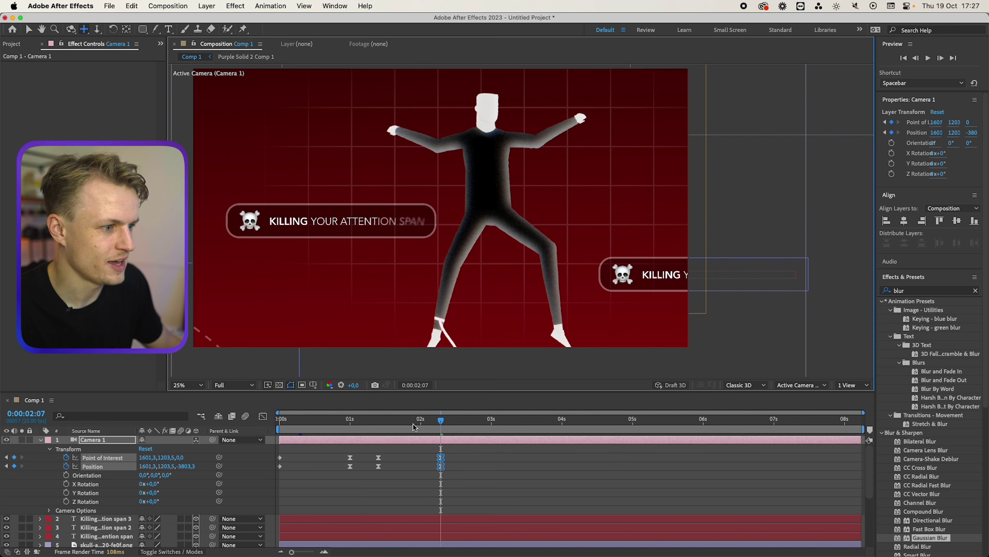
pyautogui.moveTo(383, 417); pyautogui.dragTo(441, 417)
# Step: Pre-compose all layers of Comp 1 into Pre-comp 1, moving all attributes into the new composition
pyautogui.click(460, 451)
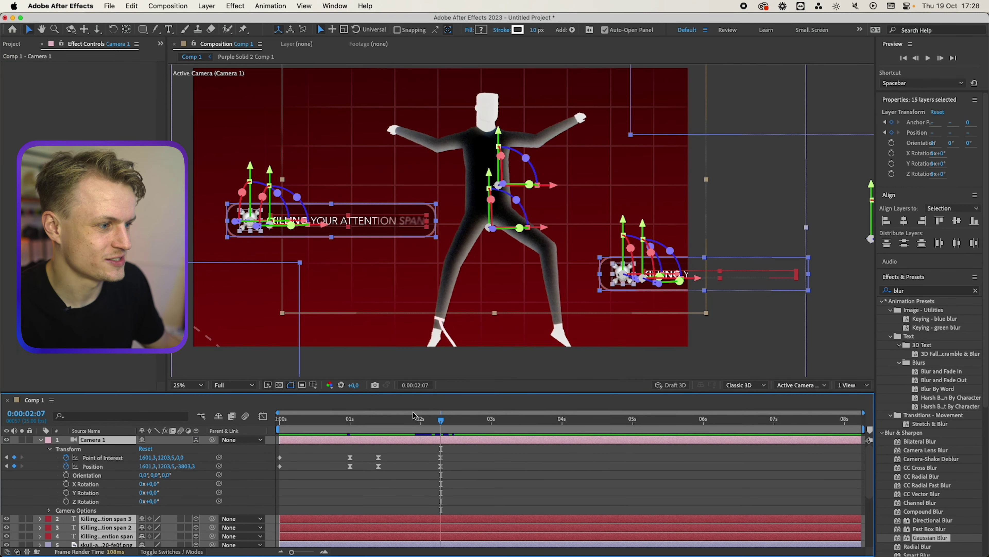
pyautogui.moveTo(409, 419); pyautogui.dragTo(367, 421)
pyautogui.press('super+shift+c')
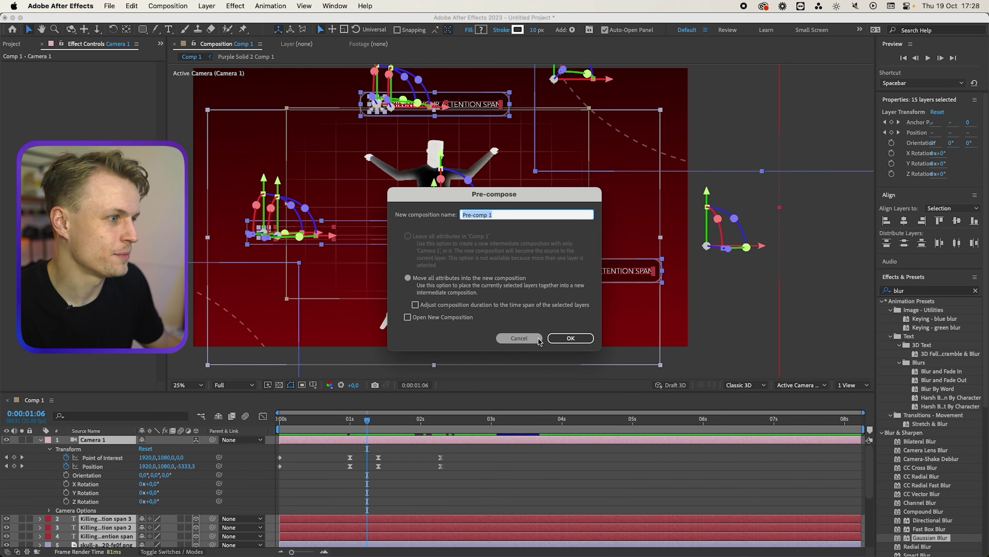
pyautogui.click(570, 338)
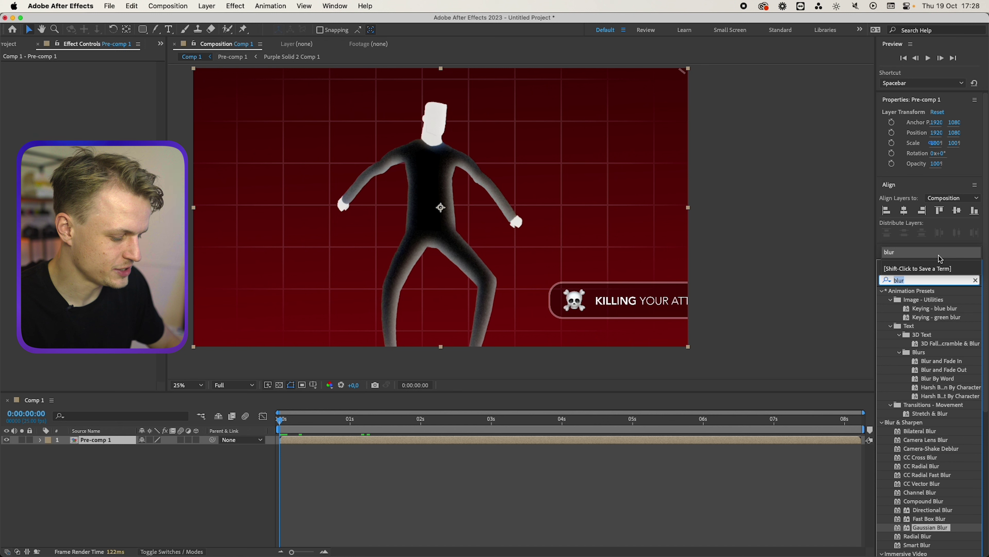
# Step: Apply the Posterize Time effect to the Pre-comp 1 layer with a frame rate of 15, and preview the animation
pyautogui.write('poster')
pyautogui.doubleClick(936, 297)
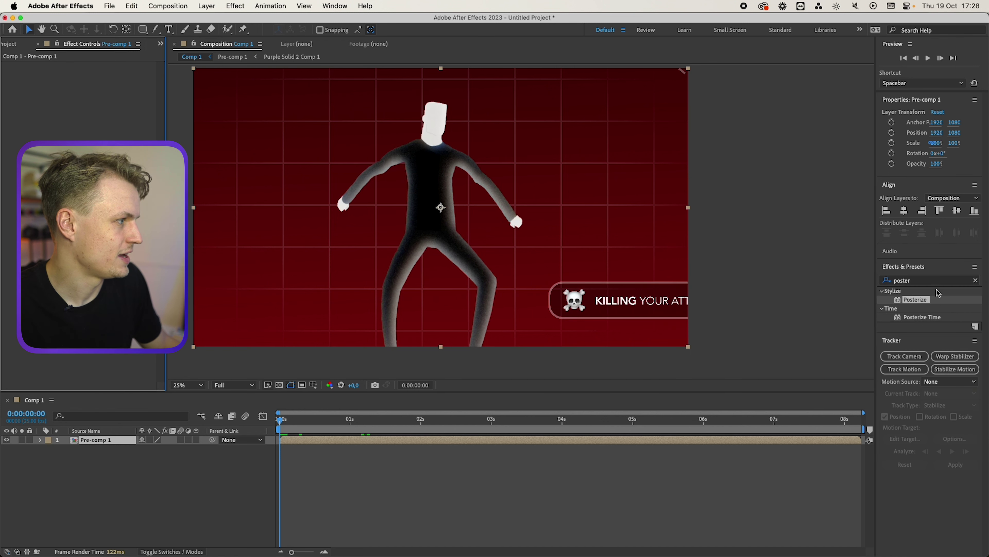
pyautogui.doubleClick(924, 318)
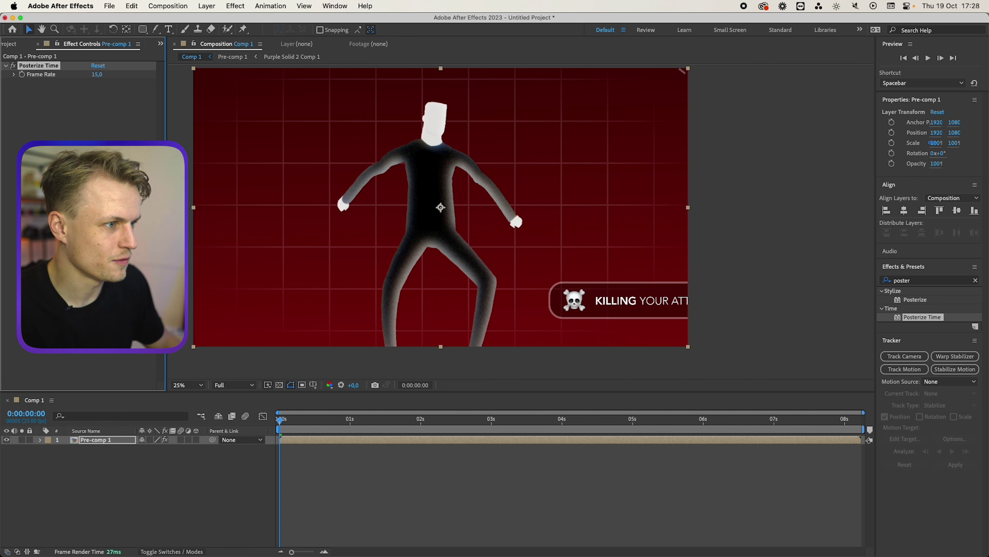
pyautogui.press('space')
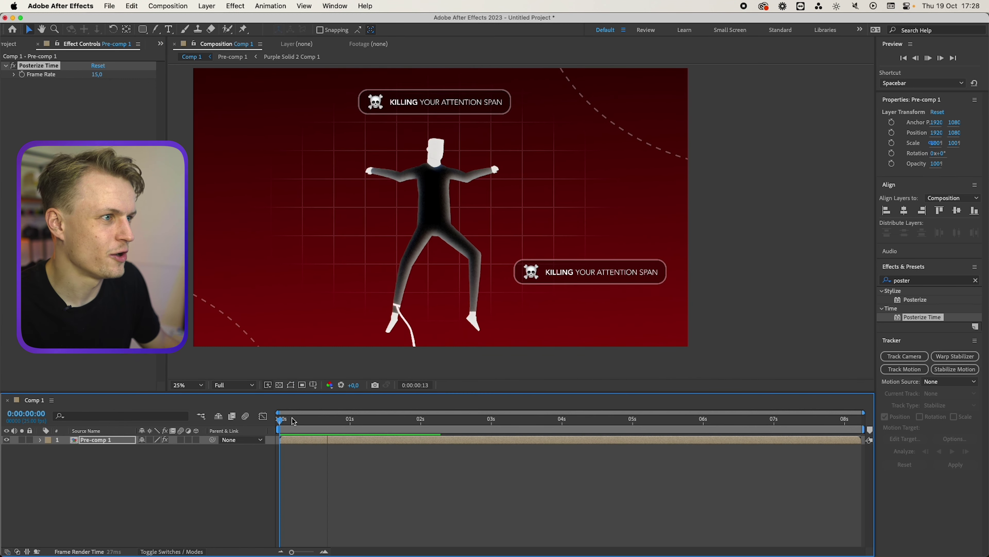